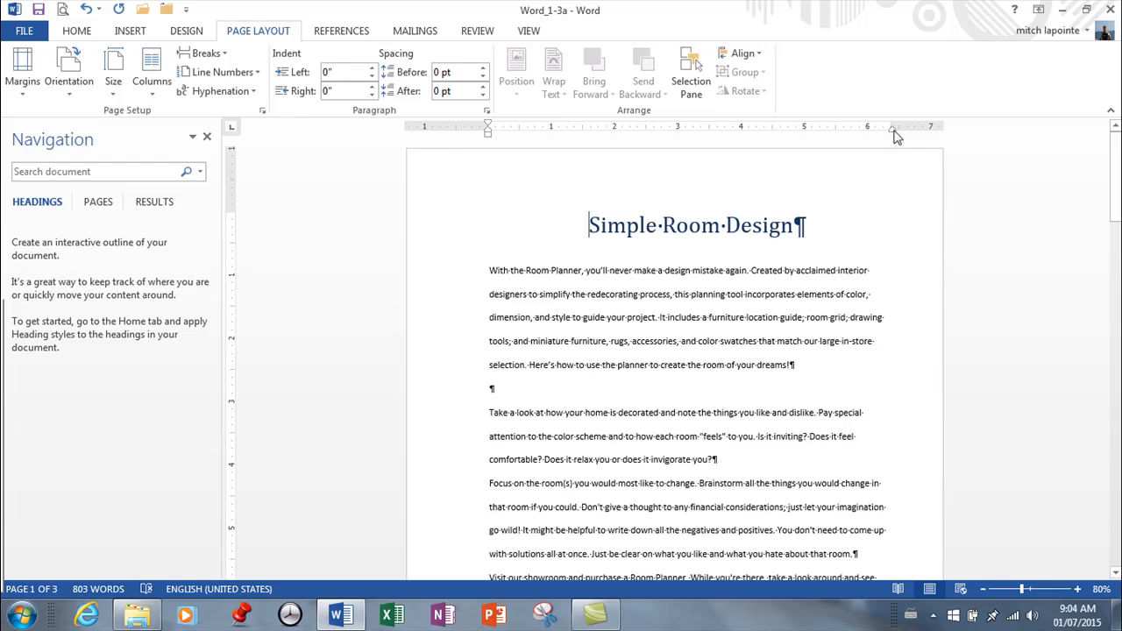
Look through the pages of the Simple Room Design document and close the Navigation pane
scroll(816, 269, down, 2)
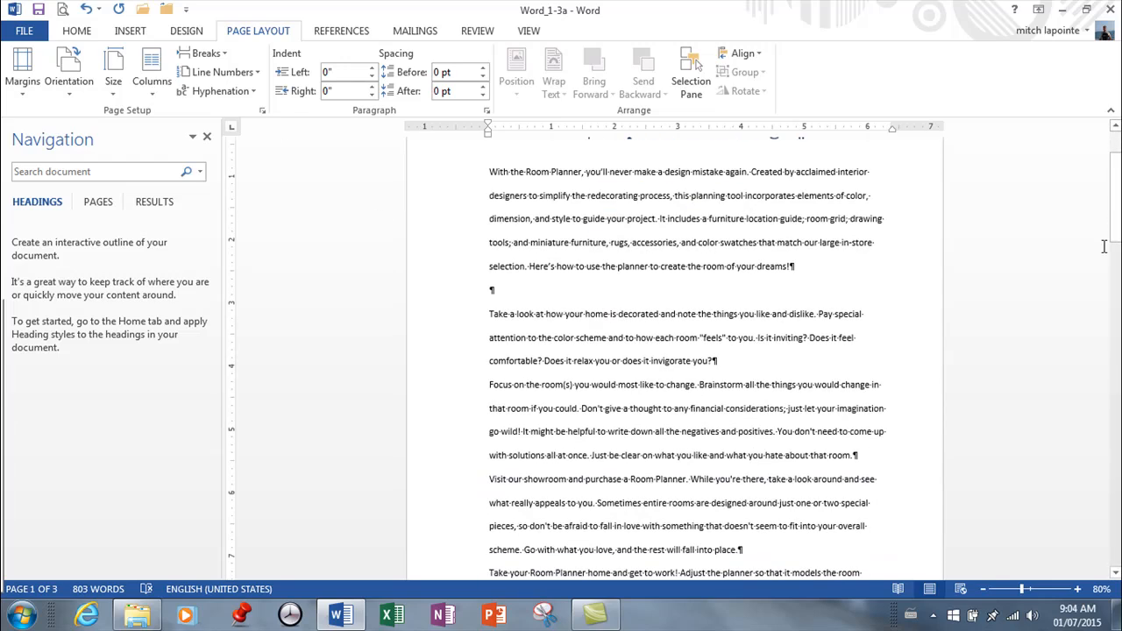
drag(1116, 198, 1096, 596)
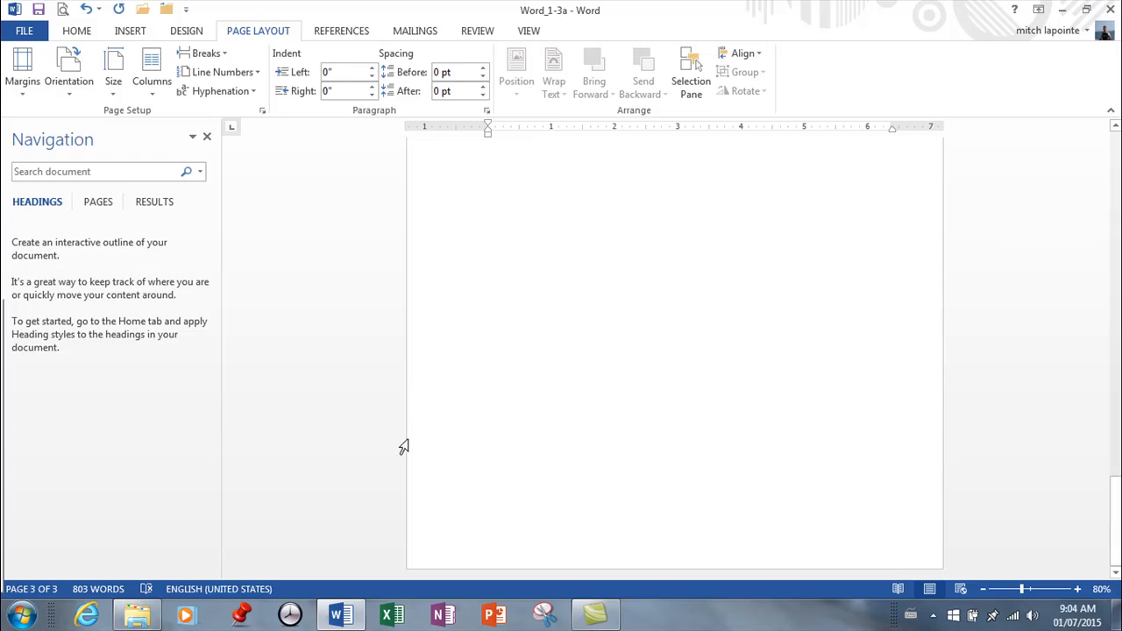
scroll(489, 346, up, 7)
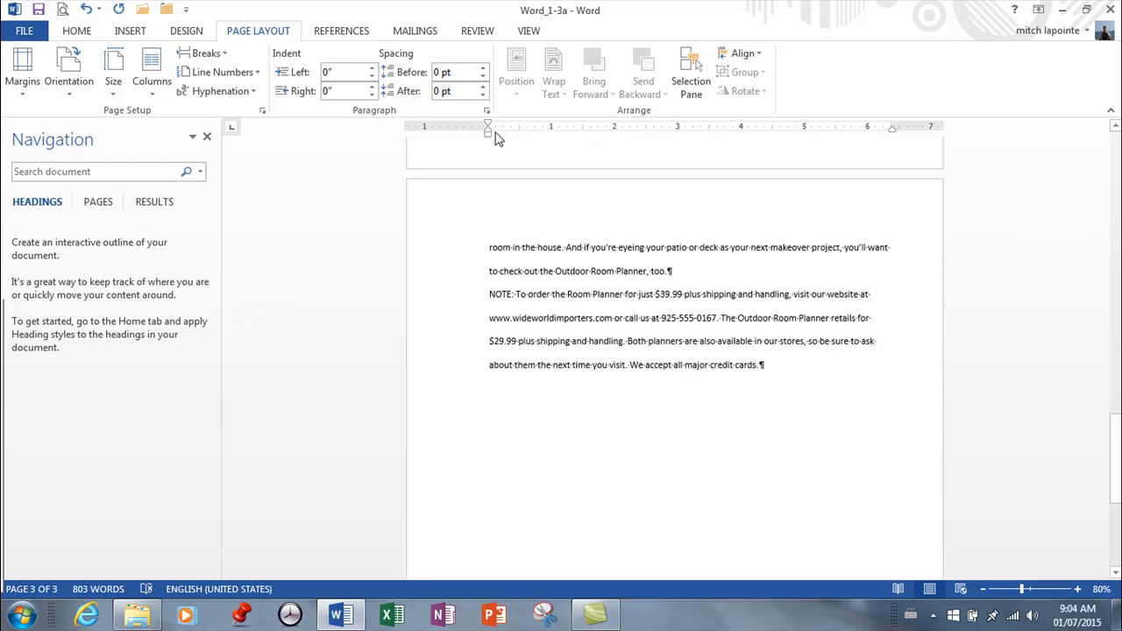
scroll(513, 132, up, 10)
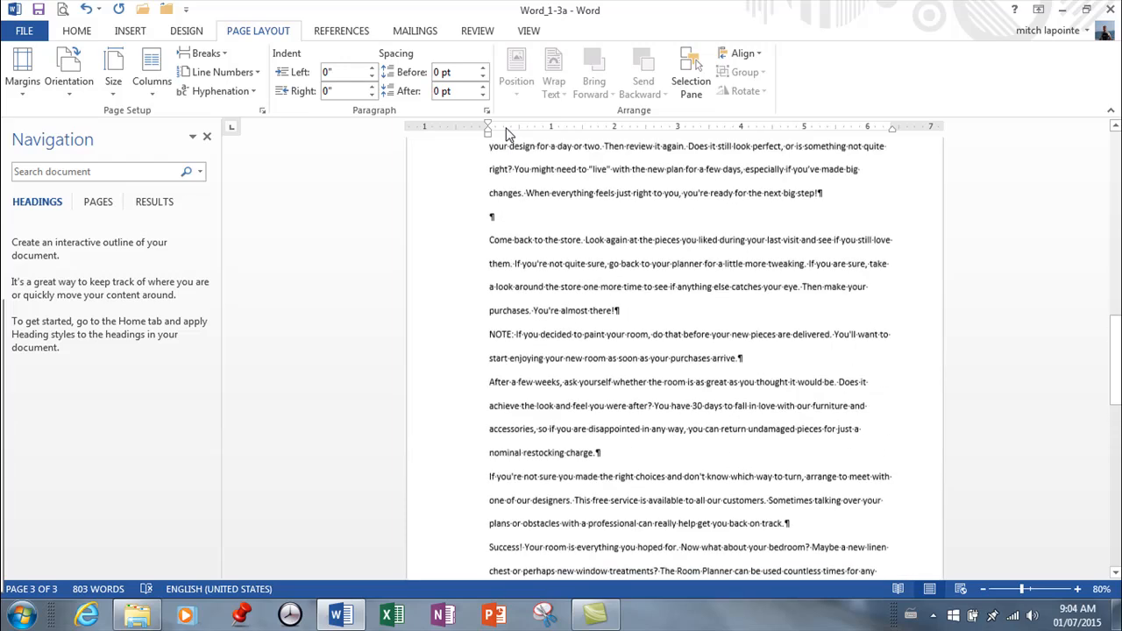
scroll(506, 132, up, 4)
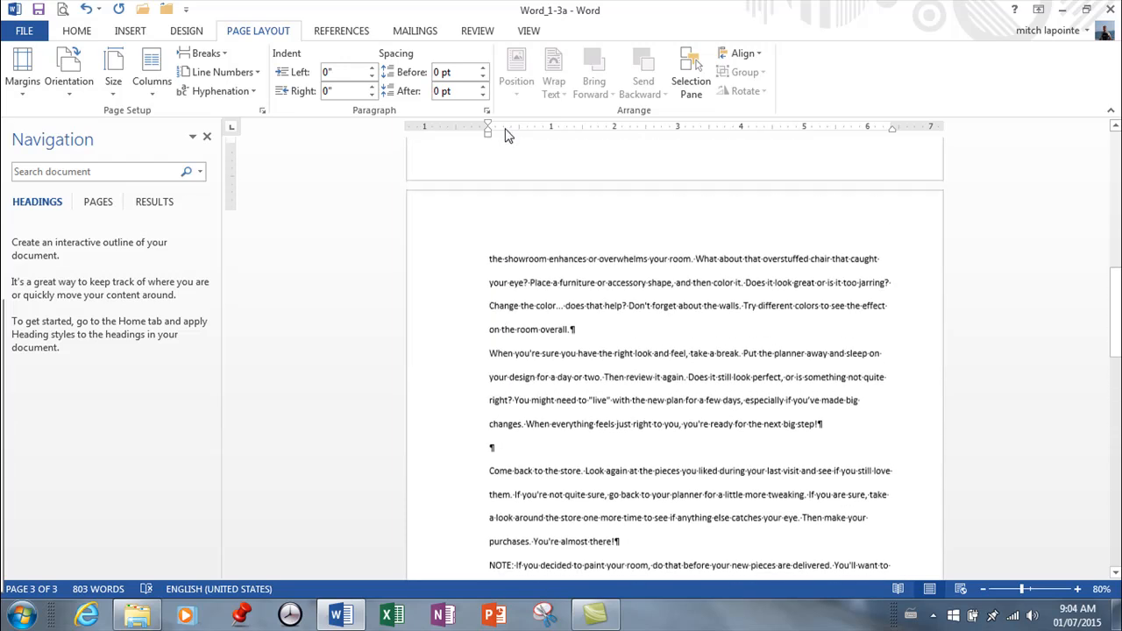
click(207, 139)
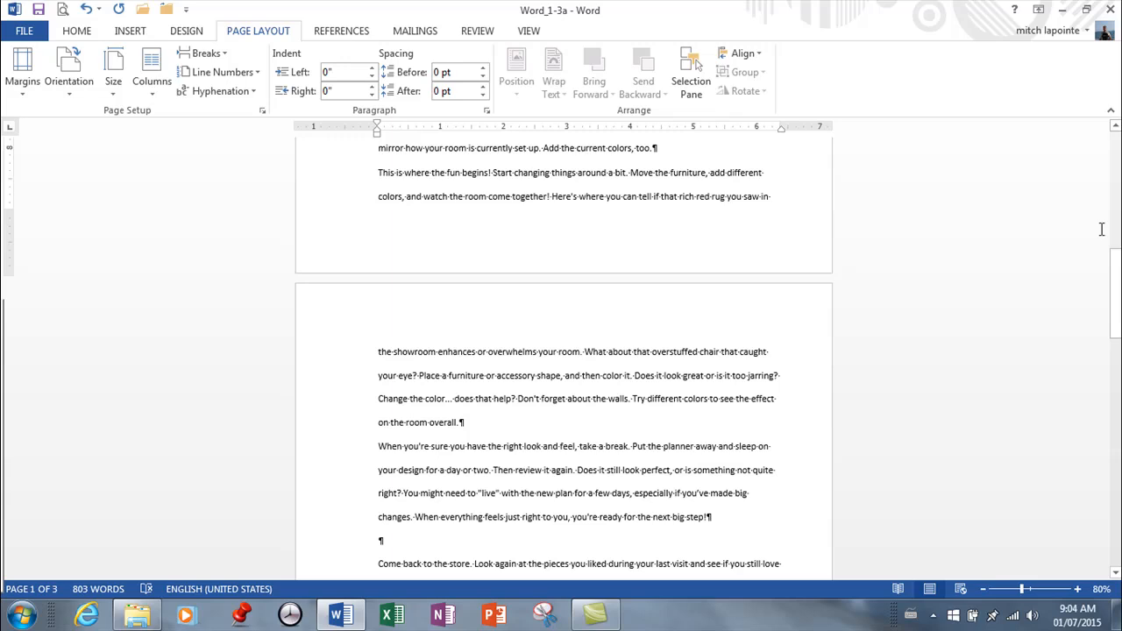
drag(1116, 322, 1101, 188)
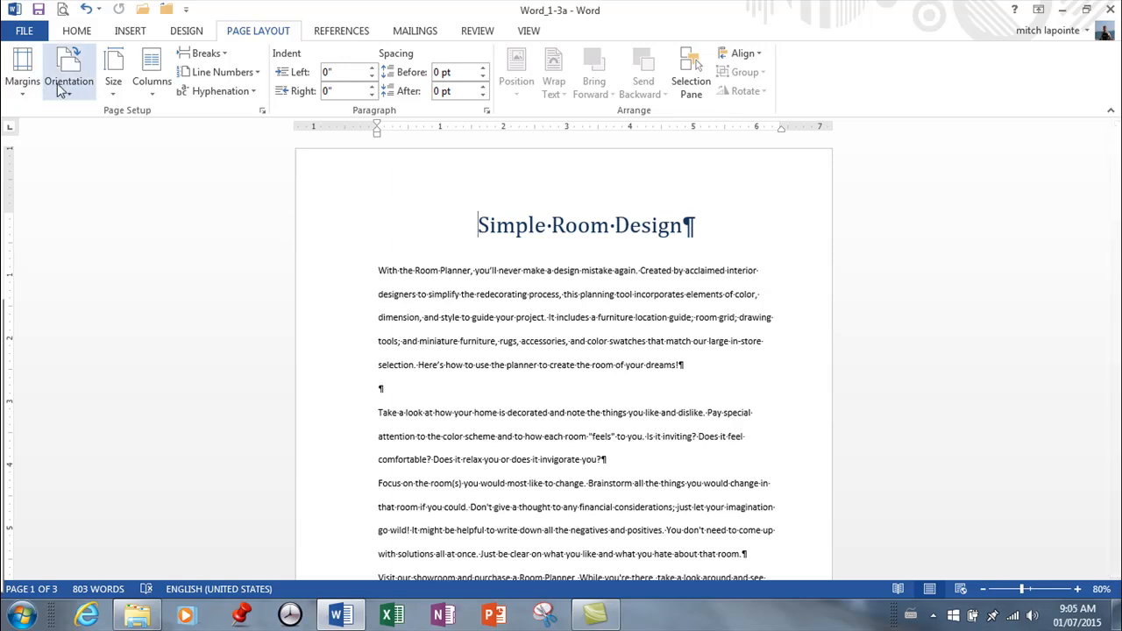
Open the custom margin settings and move the Page Setup dialog clear of the document text
click(25, 95)
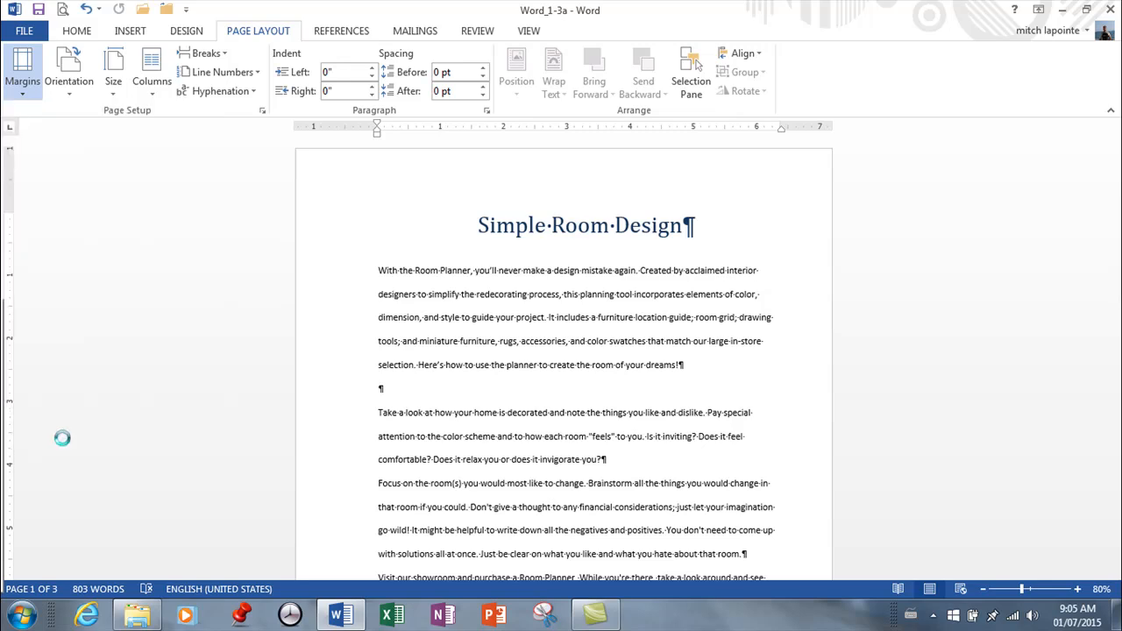
click(70, 440)
drag(619, 90, 260, 78)
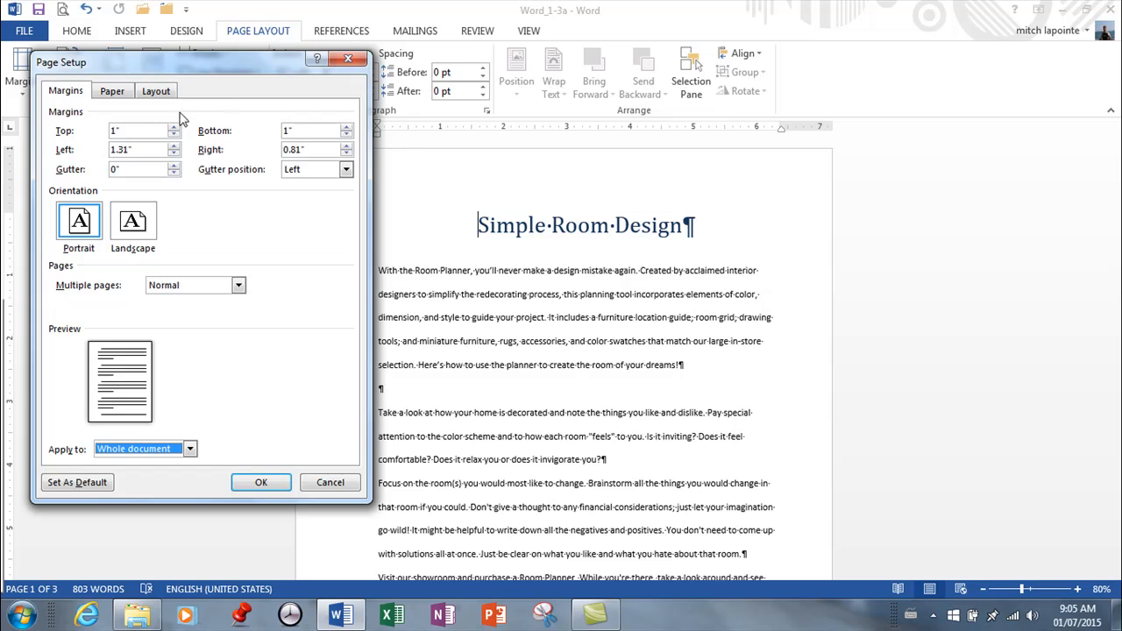
Try the Tabloid paper size, set it back to Letter, and view the page layout settings
click(112, 93)
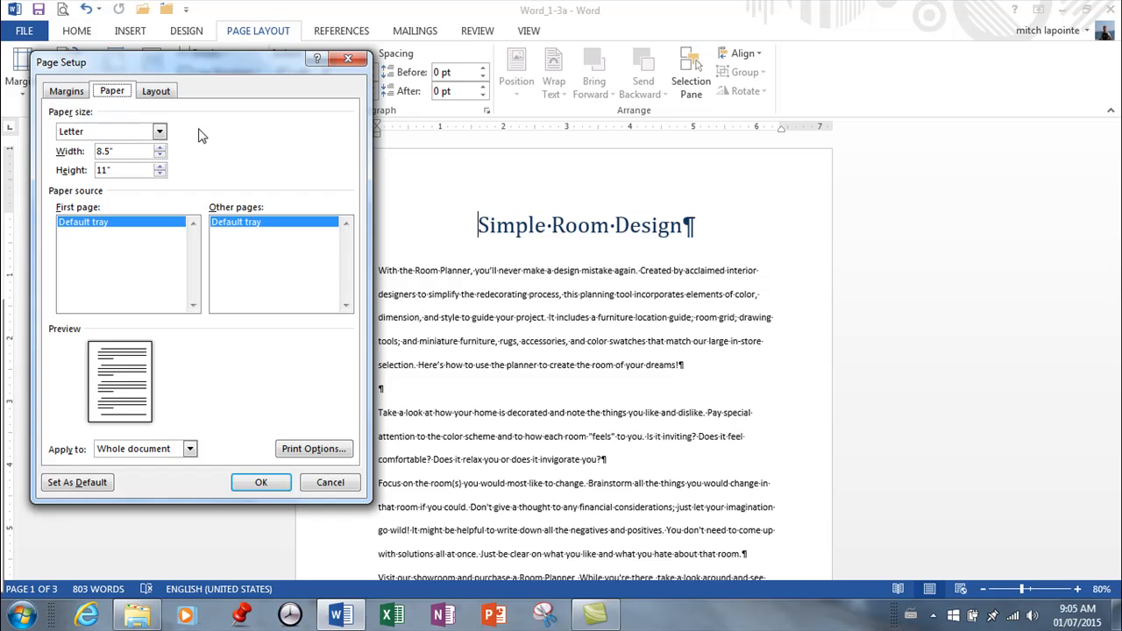
click(159, 131)
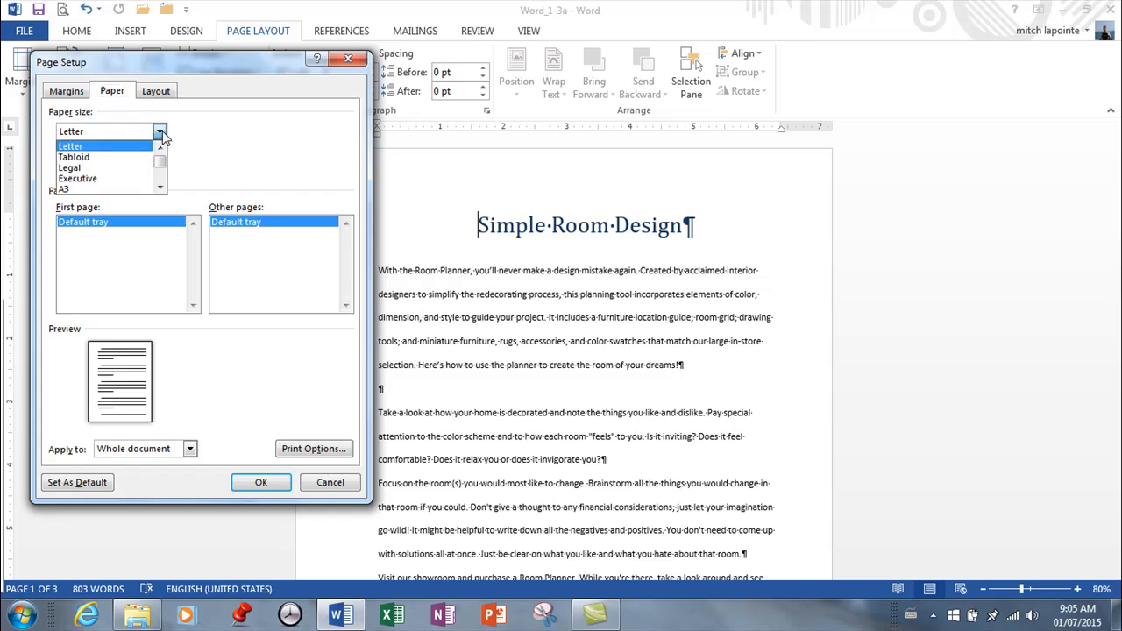
click(99, 158)
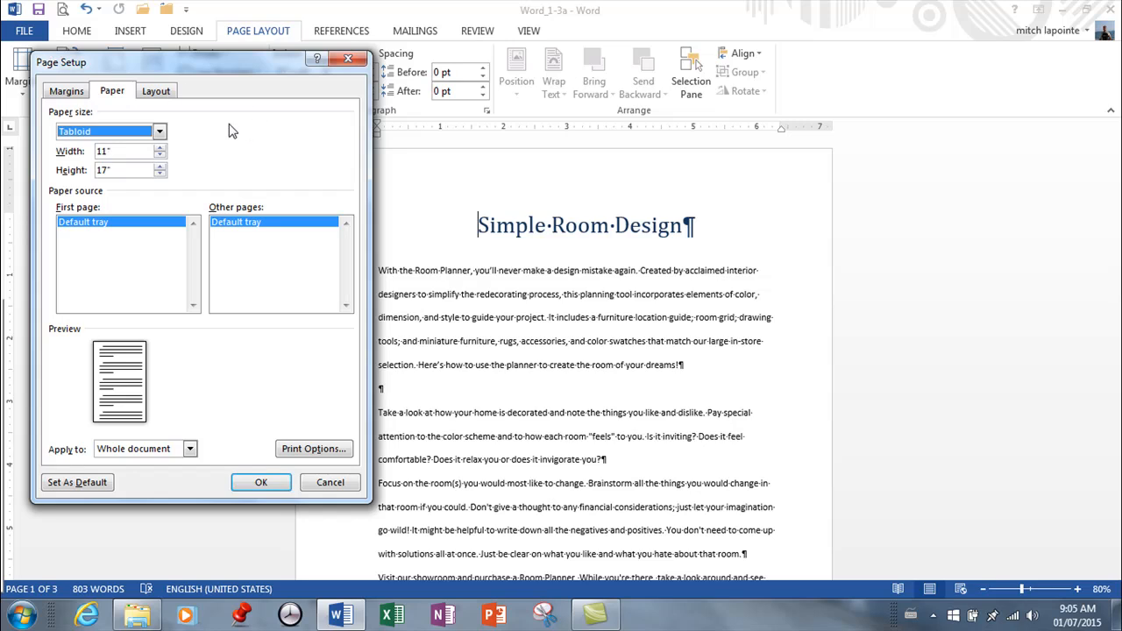
click(164, 134)
click(75, 147)
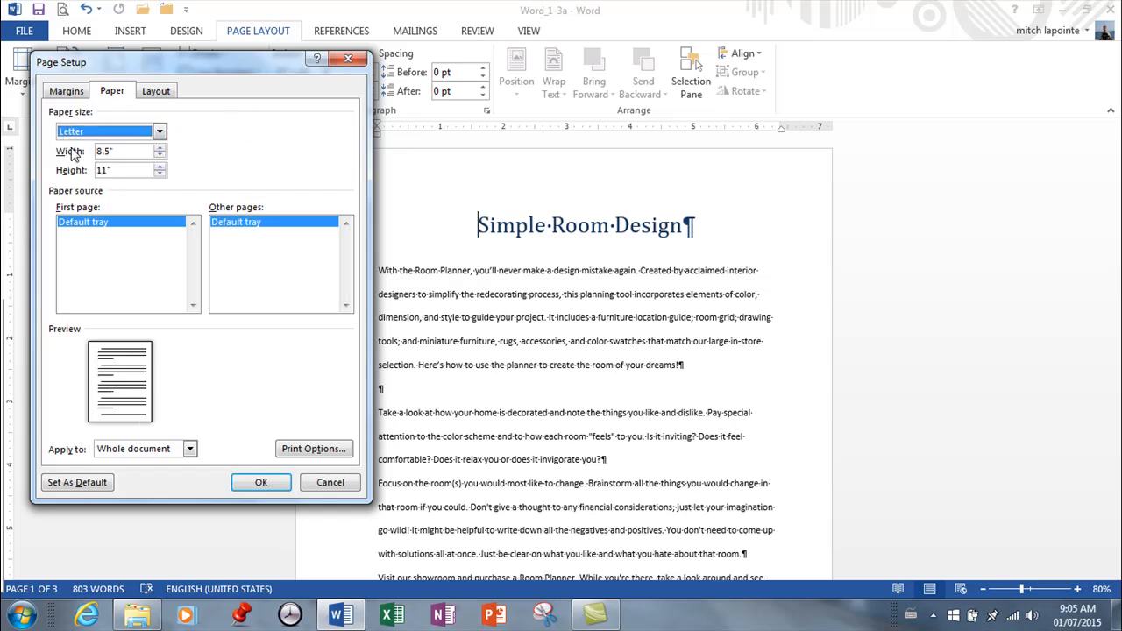
click(158, 93)
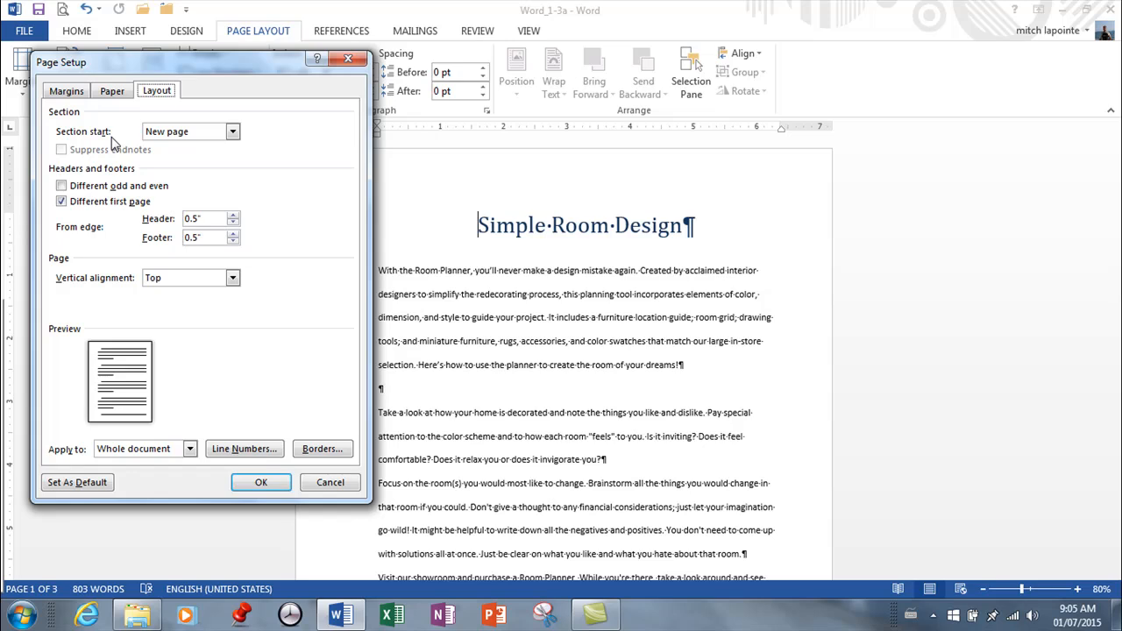
Set the top, bottom, left and right margins to 1 inch for the whole document
click(74, 99)
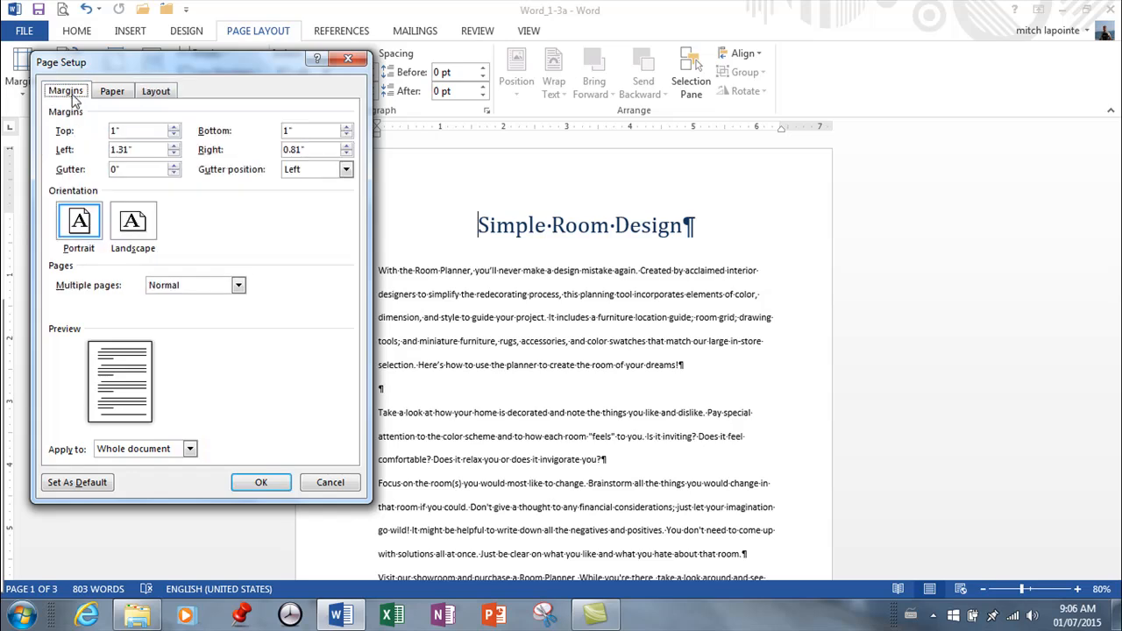
click(174, 155)
click(173, 155)
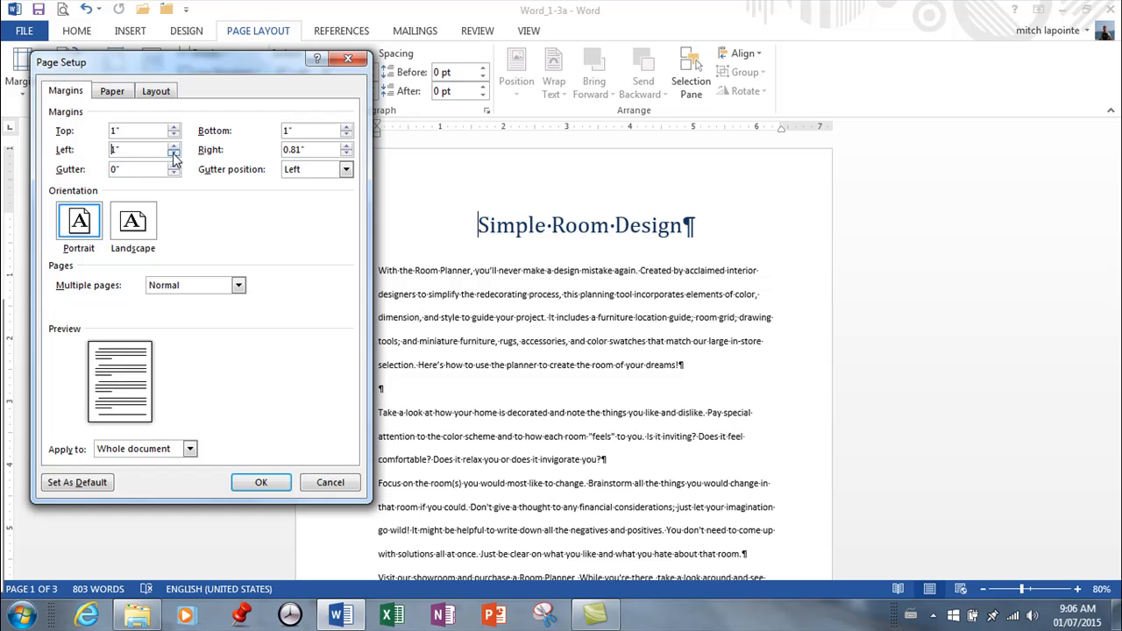
click(346, 154)
click(347, 147)
double_click(139, 132)
text(1)
key(Tab)
text(1)
key(Tab)
click(254, 482)
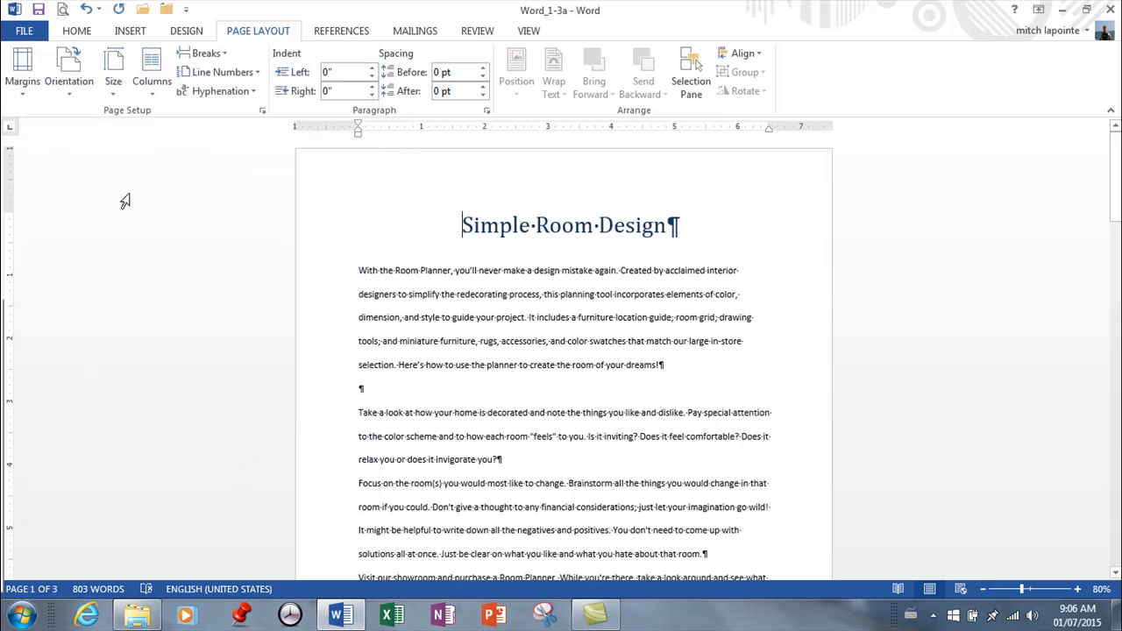
Examine the vertical alignment choices in the Page Setup layout settings and leave the dialog without applying anything
click(22, 88)
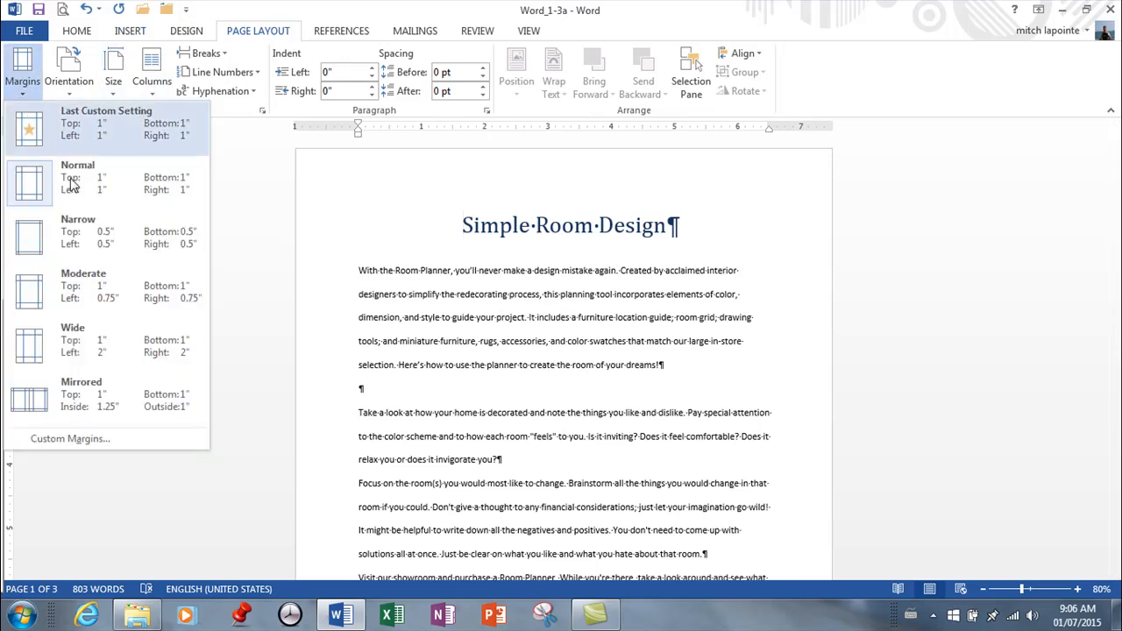
click(55, 442)
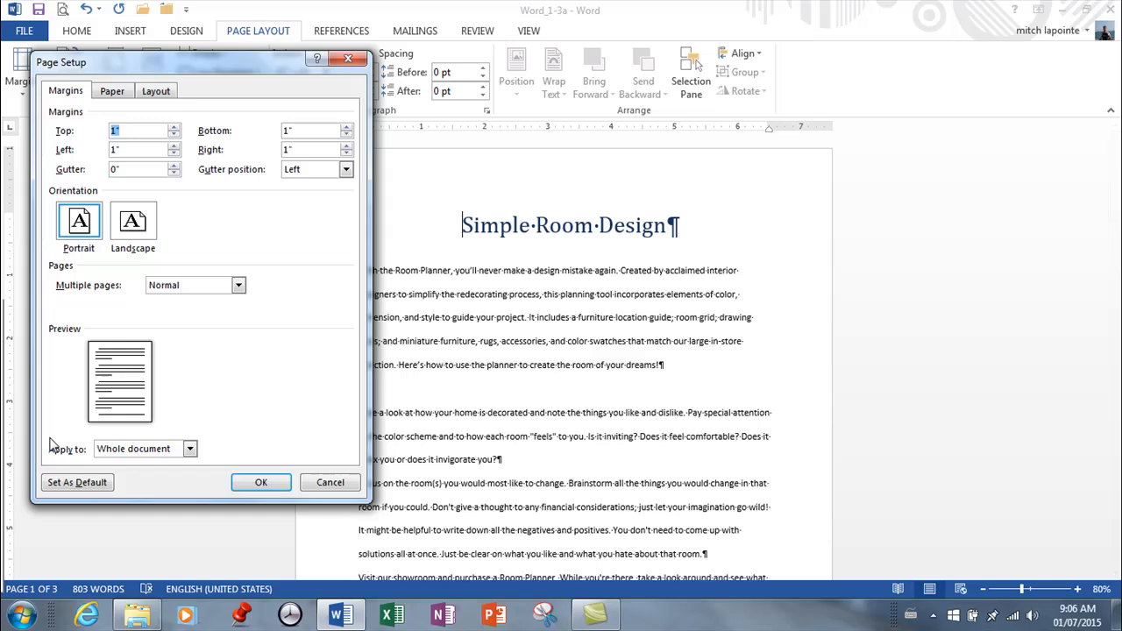
click(158, 92)
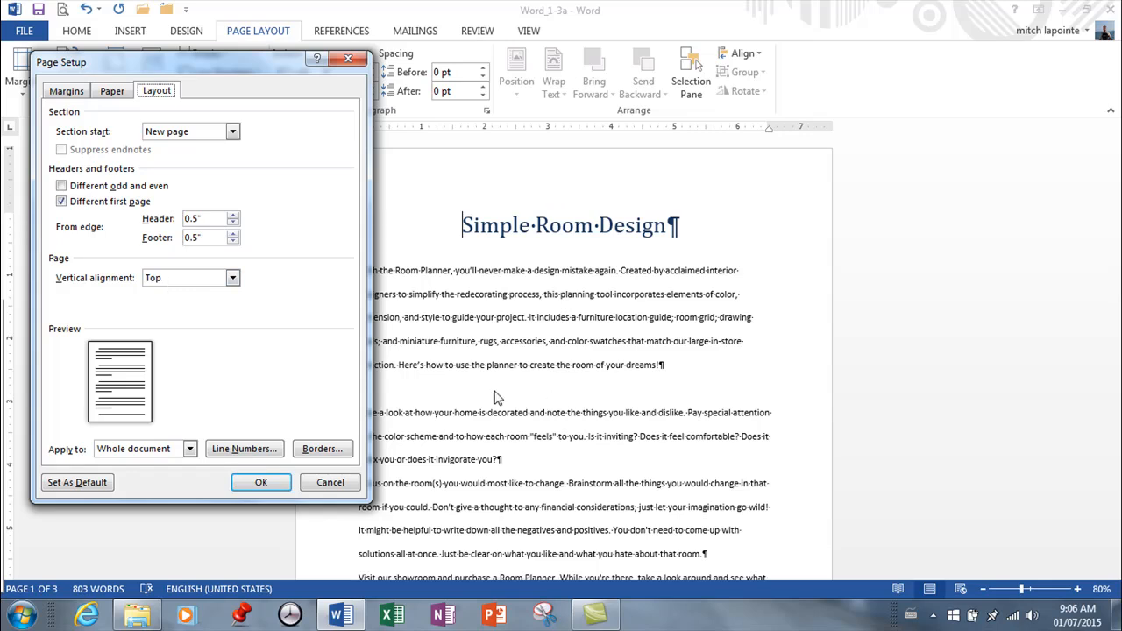
click(234, 281)
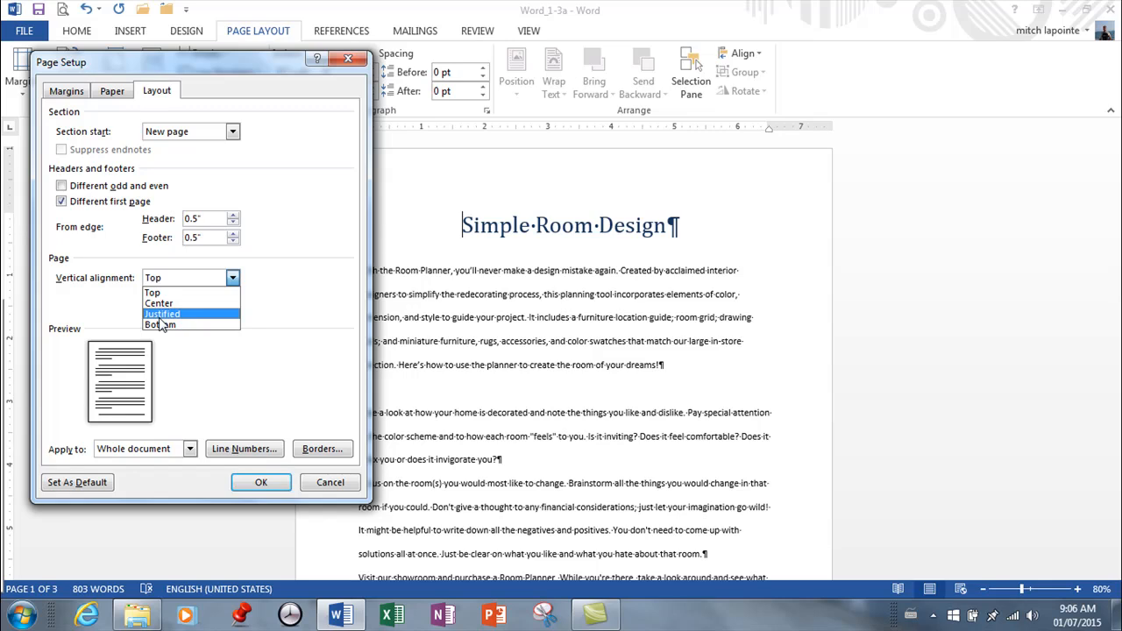
click(330, 482)
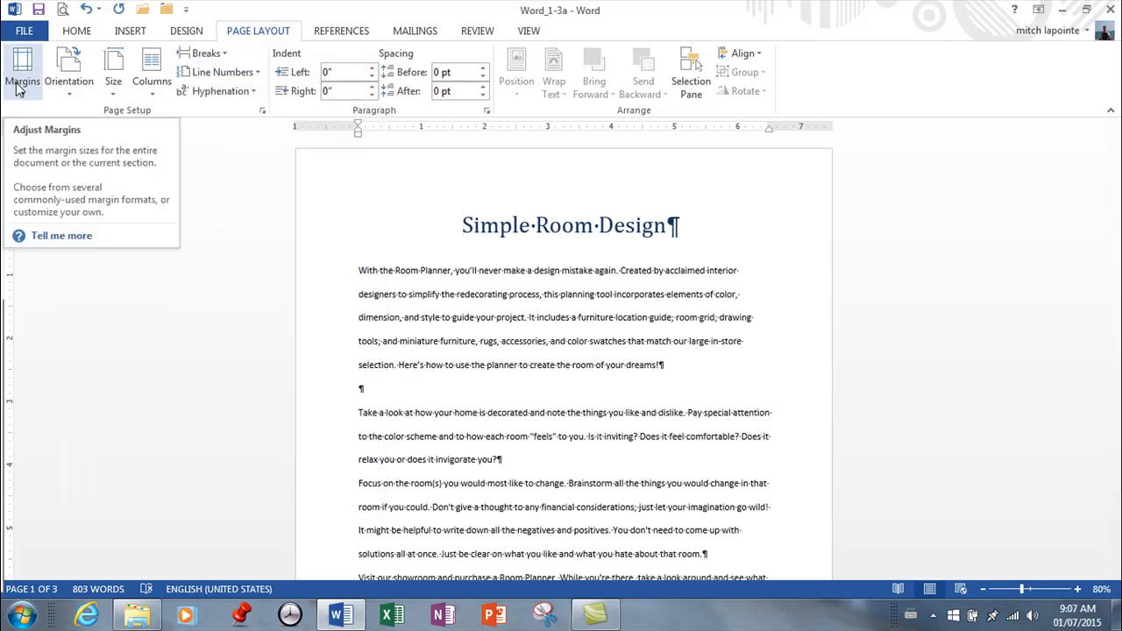
Try a three-column layout on the document and return it to one column
click(153, 98)
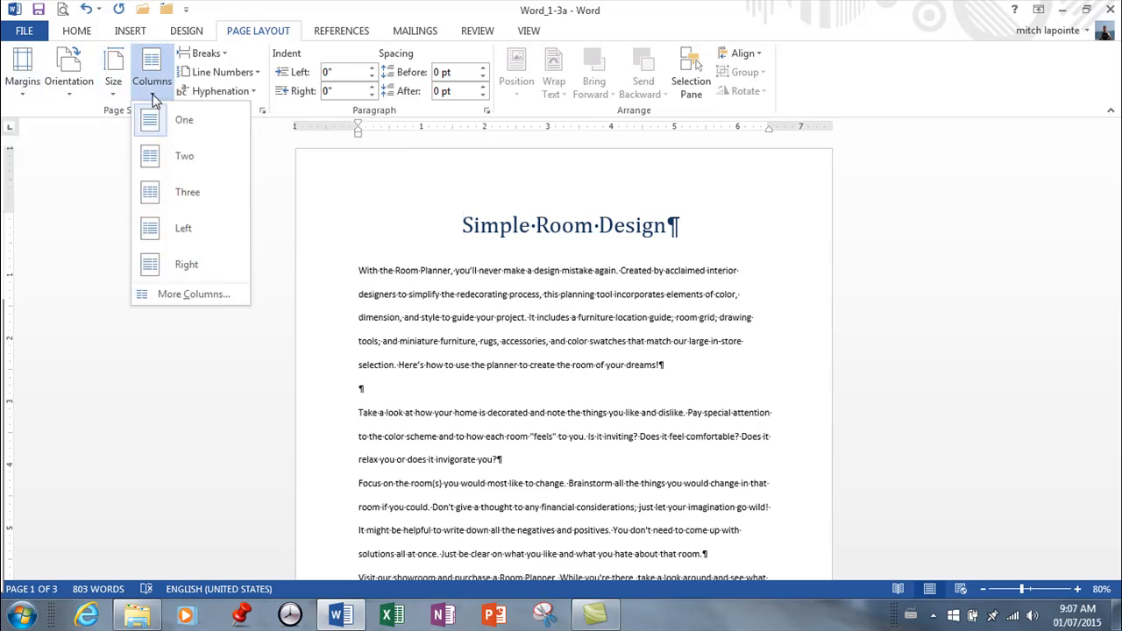
click(166, 192)
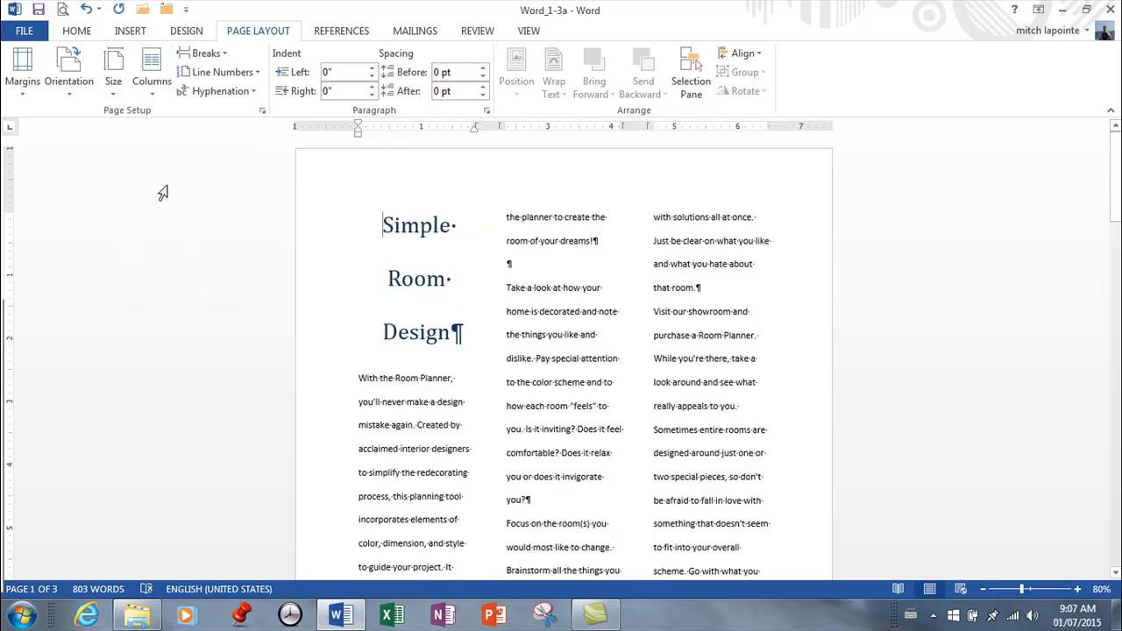
click(144, 58)
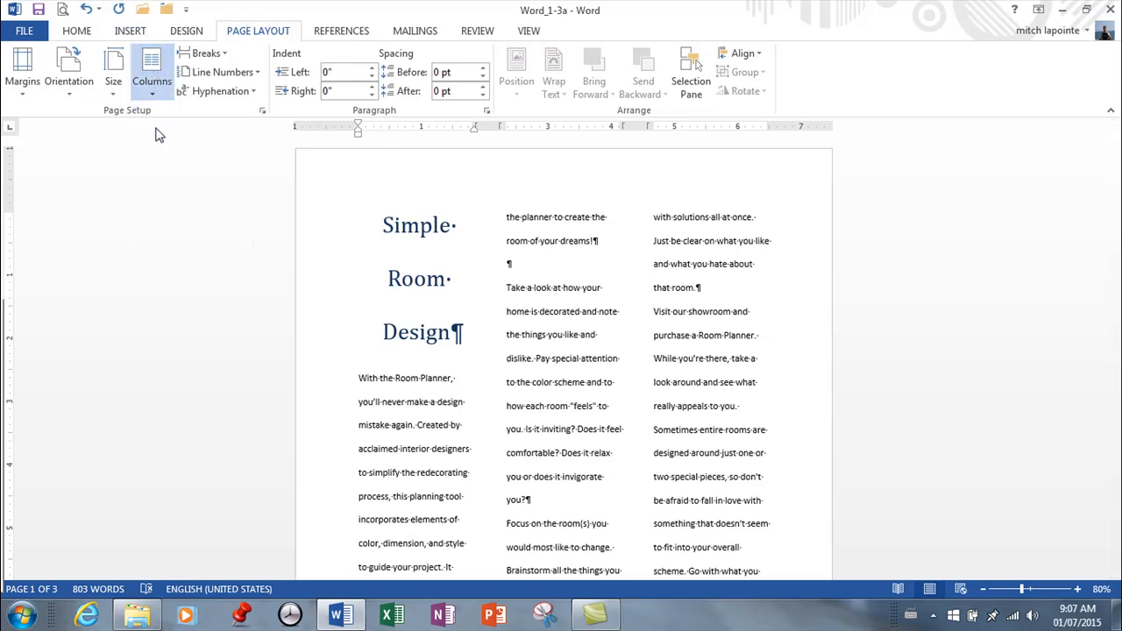
click(162, 129)
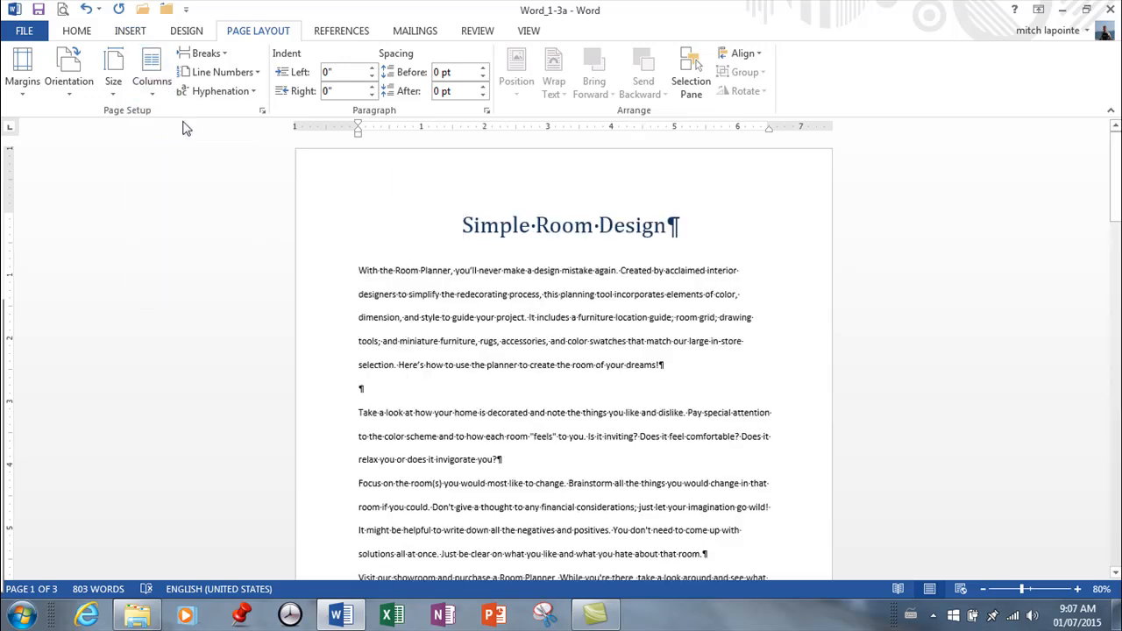
Format the text from "With the Room Planner" onward in two columns, applied from this point forward
click(362, 270)
click(151, 71)
click(163, 299)
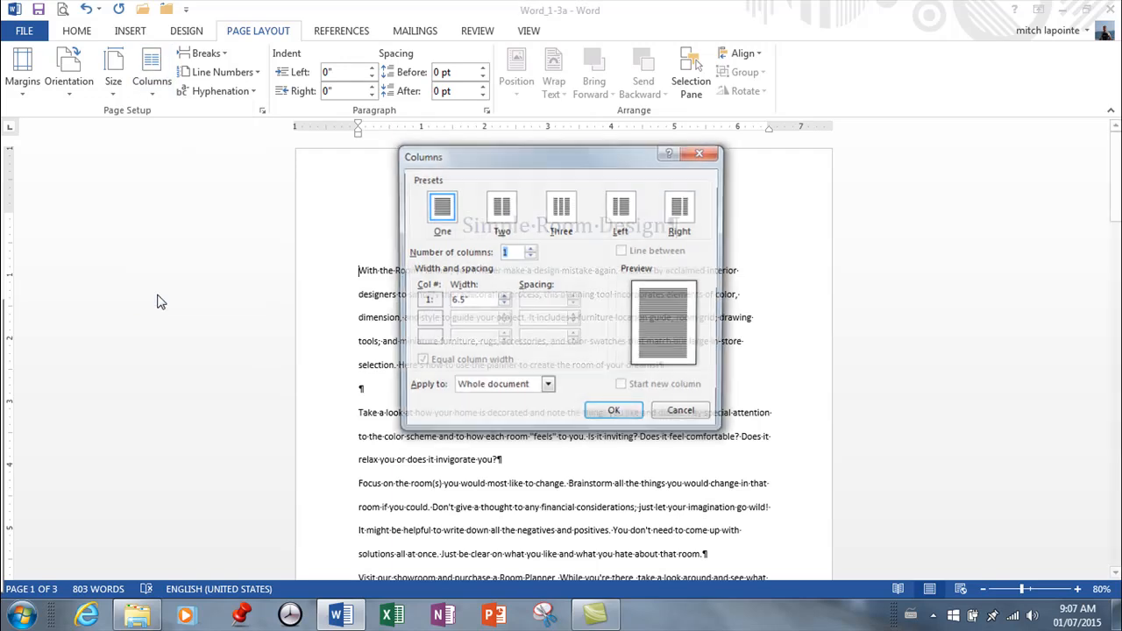
click(502, 209)
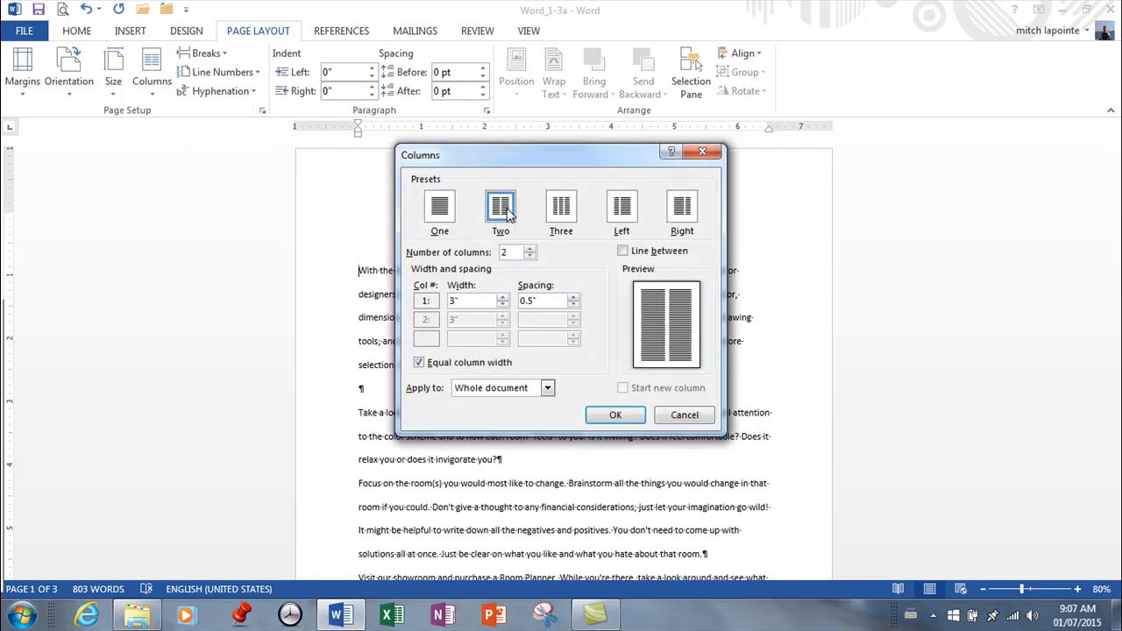
click(548, 389)
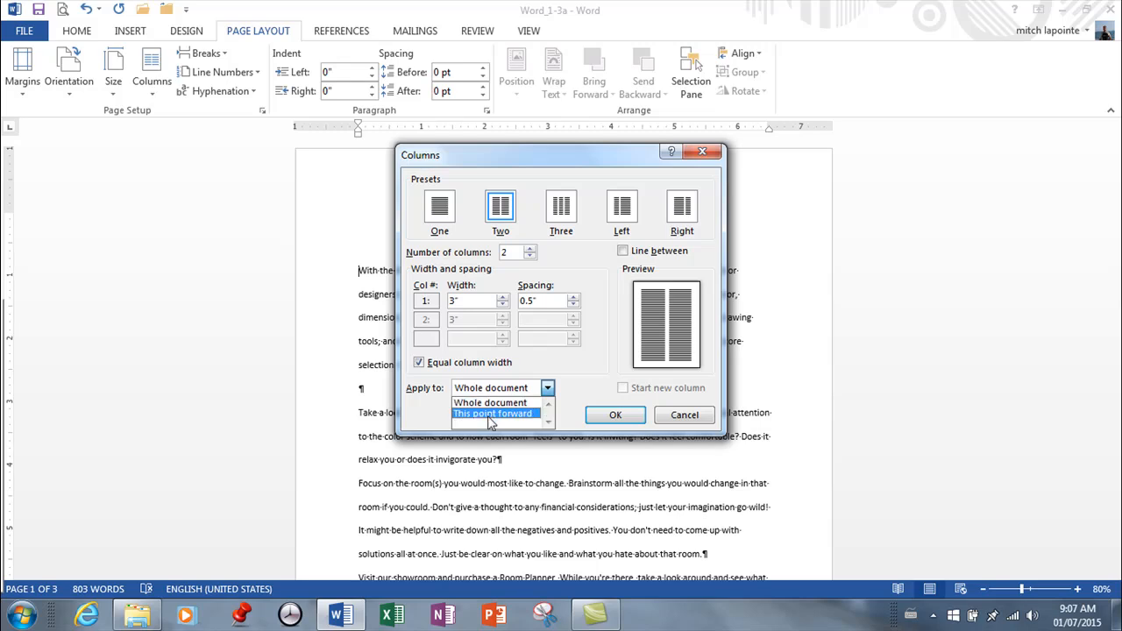
click(491, 415)
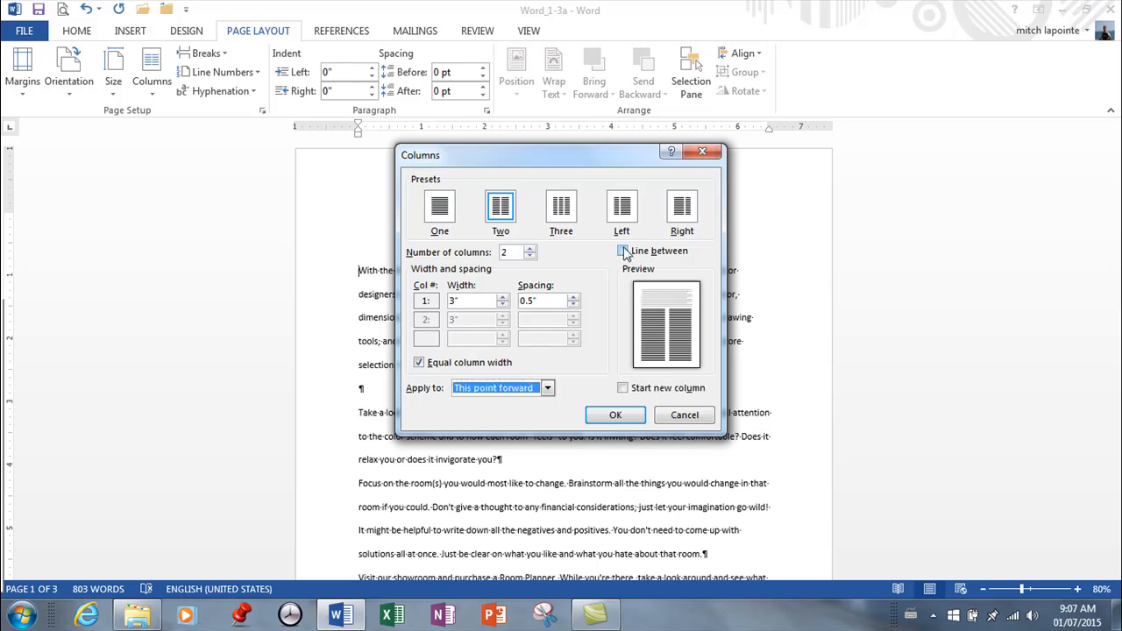
click(613, 417)
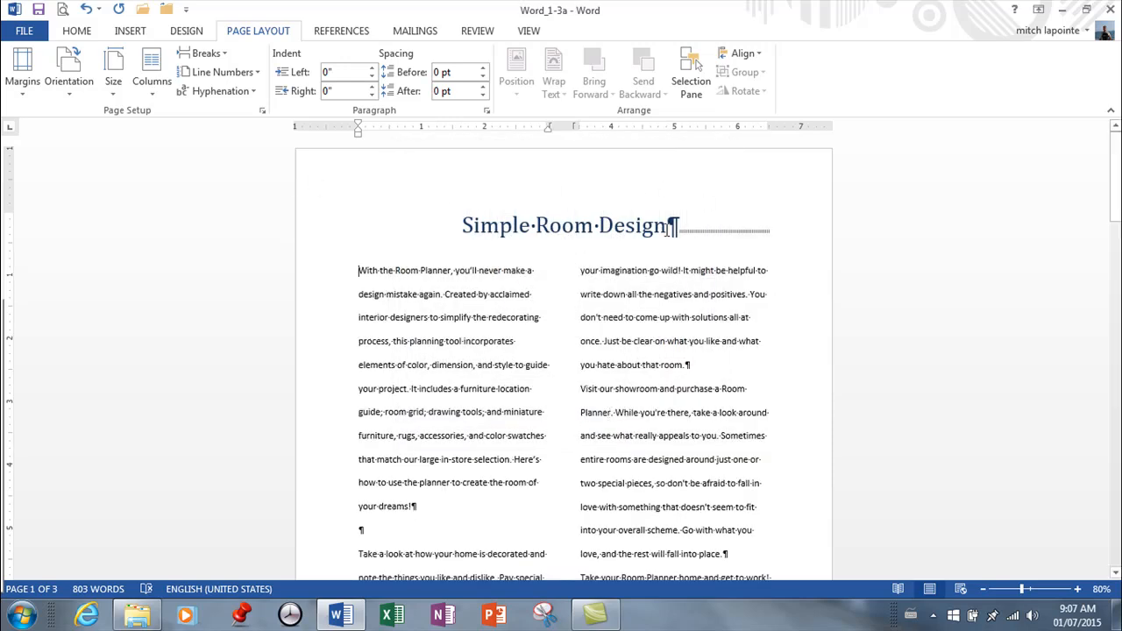
Insert a column break before the paragraph beginning "Focus on the room(s)"
scroll(614, 244, down, 4)
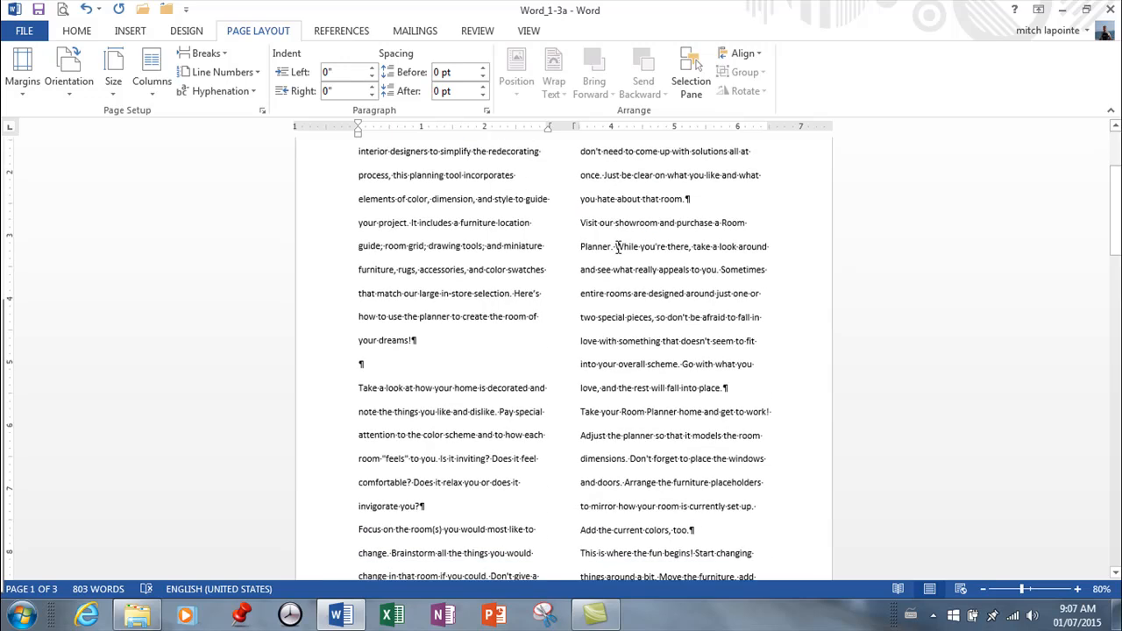
scroll(619, 247, down, 2)
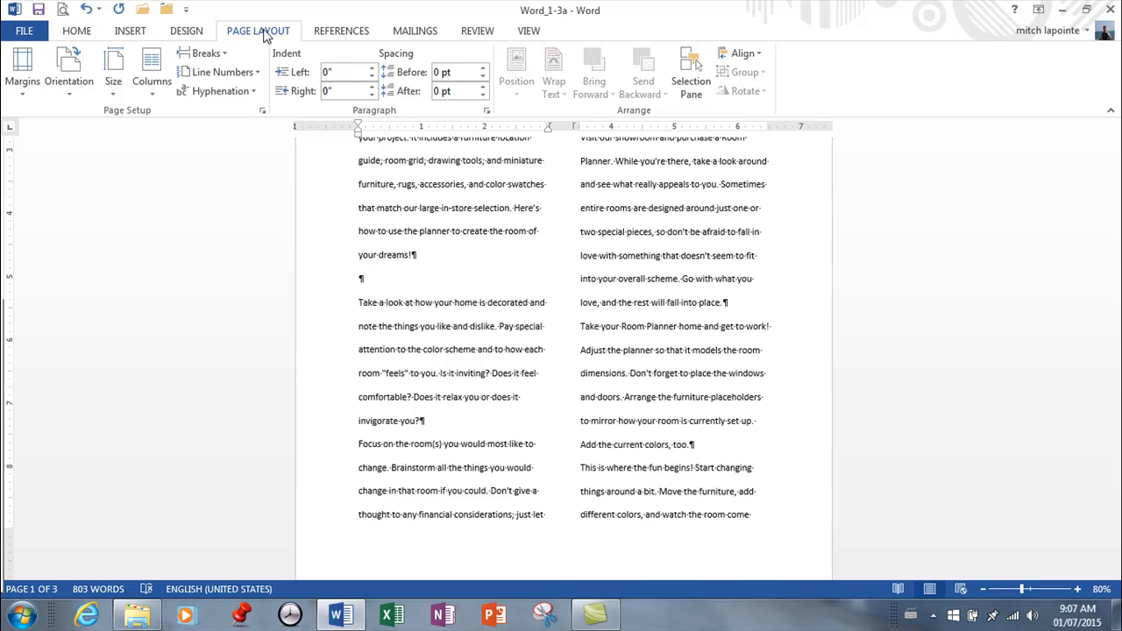
click(203, 54)
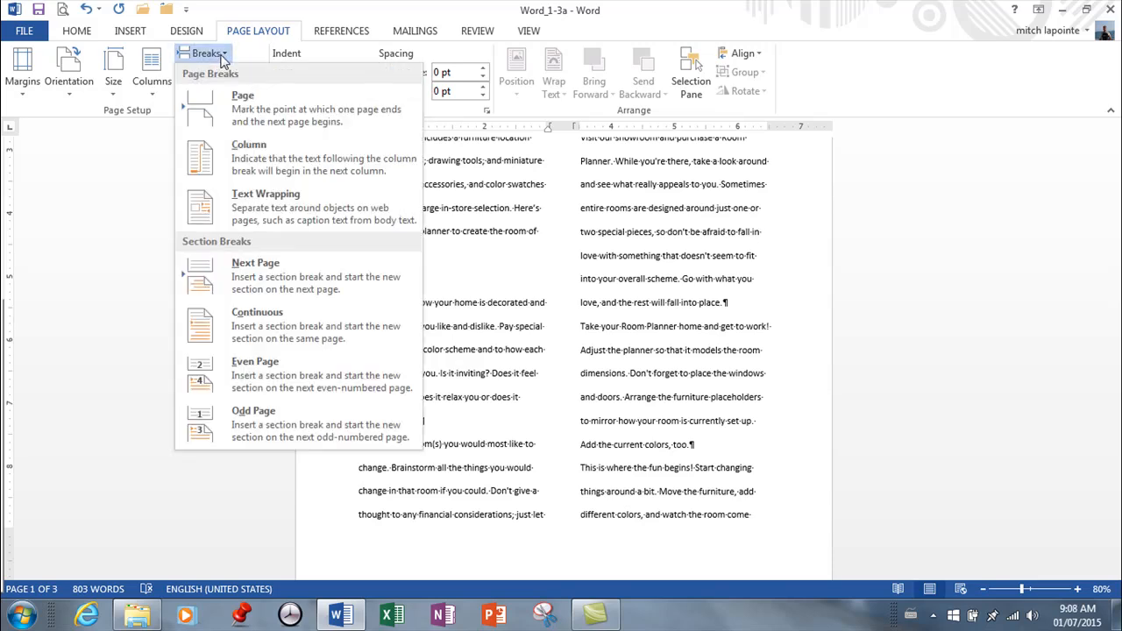
click(203, 162)
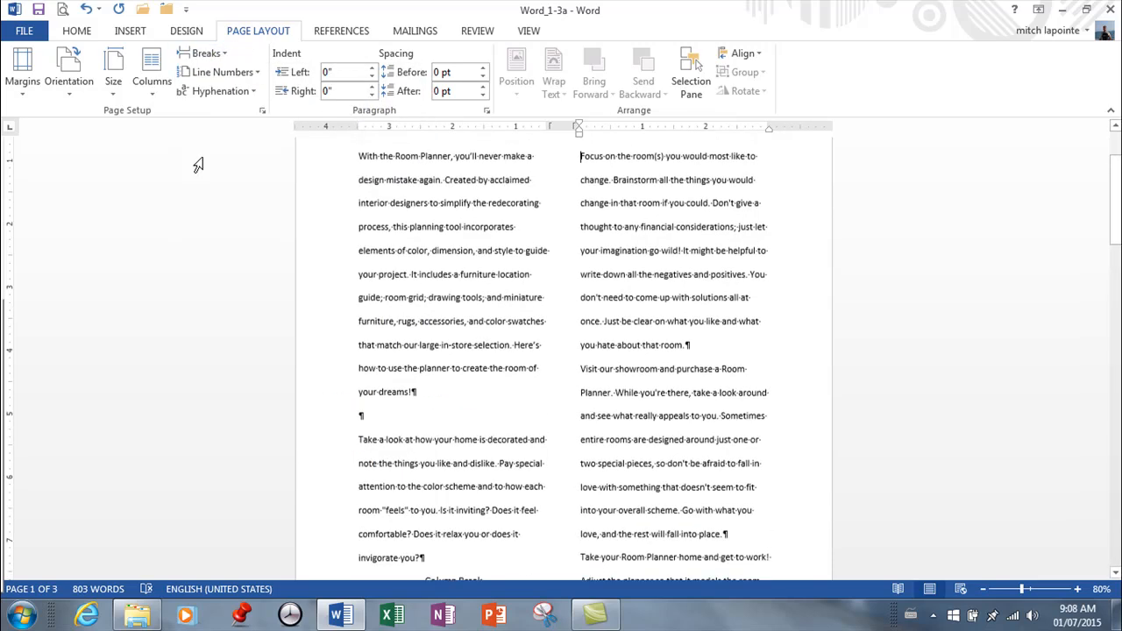
Examine the column break and how the two-column text flows onto the following pages
scroll(258, 163, down, 2)
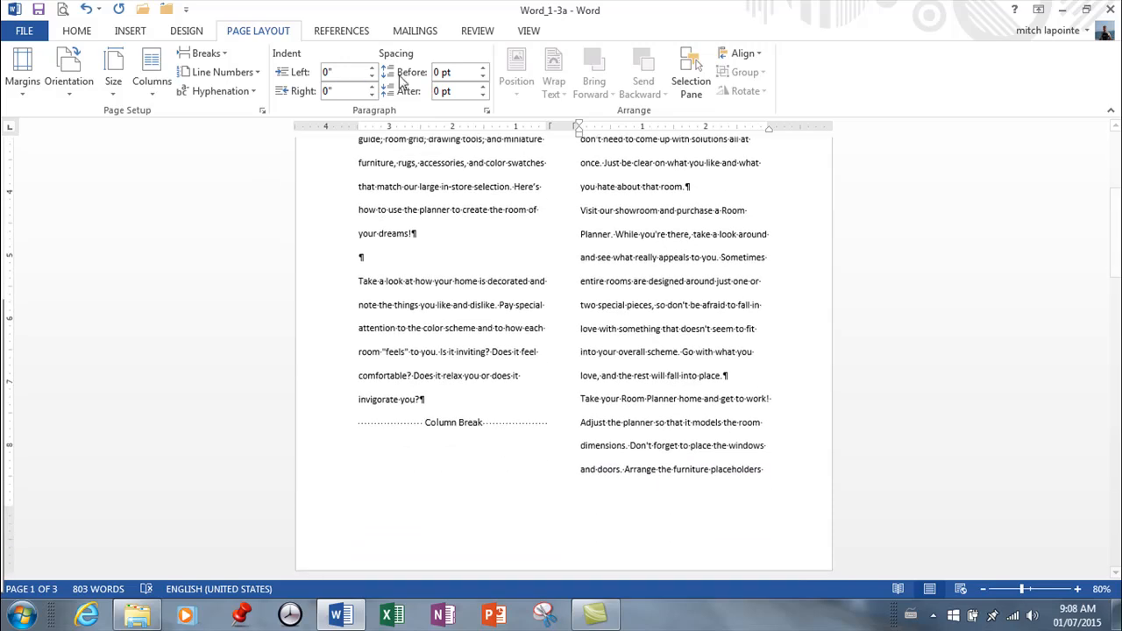
click(86, 33)
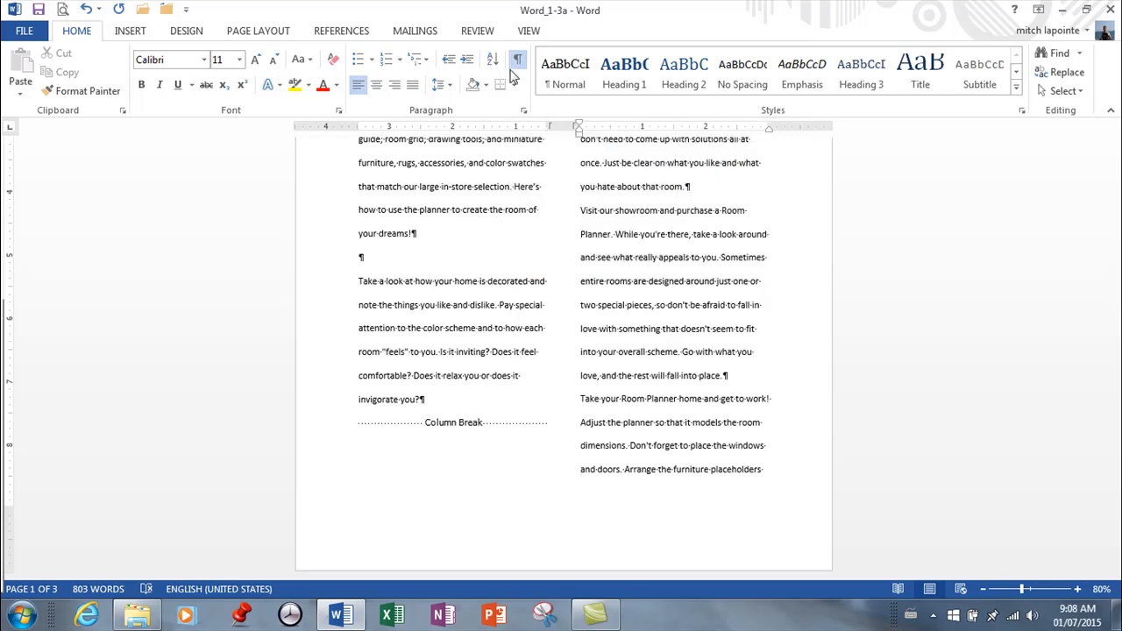
scroll(445, 426, up, 4)
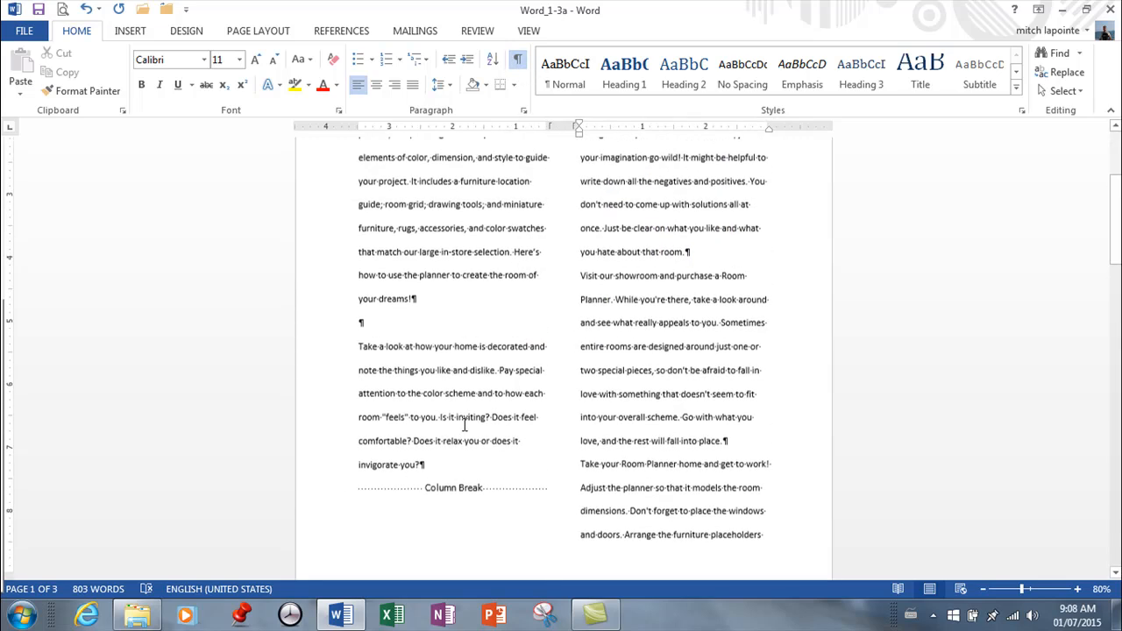
scroll(582, 252, down, 10)
scroll(582, 256, down, 8)
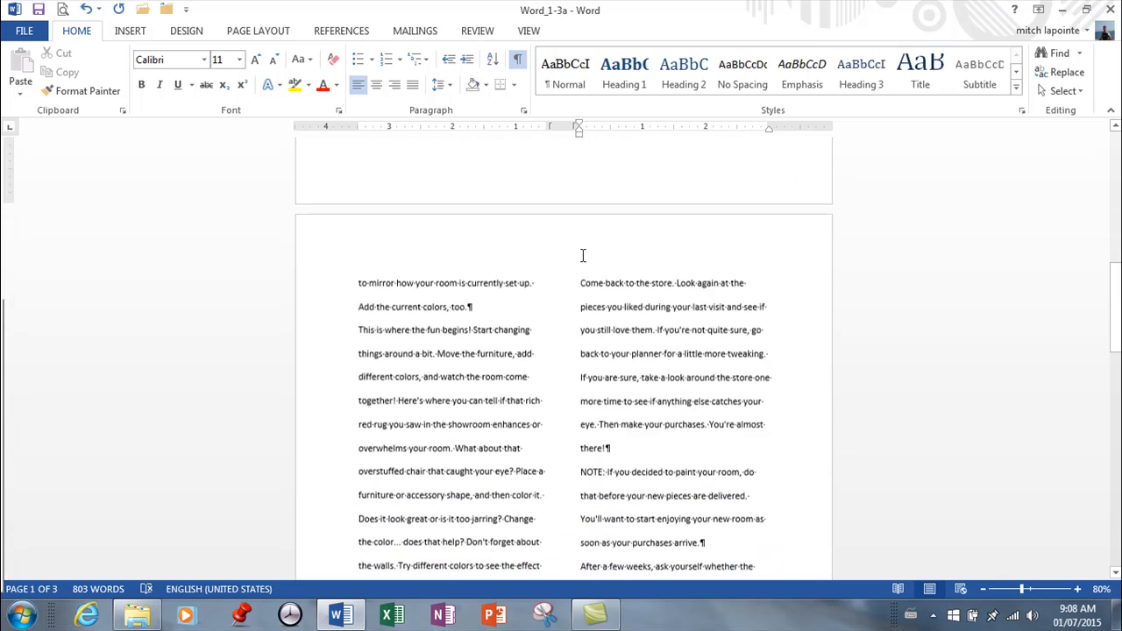
scroll(582, 255, down, 4)
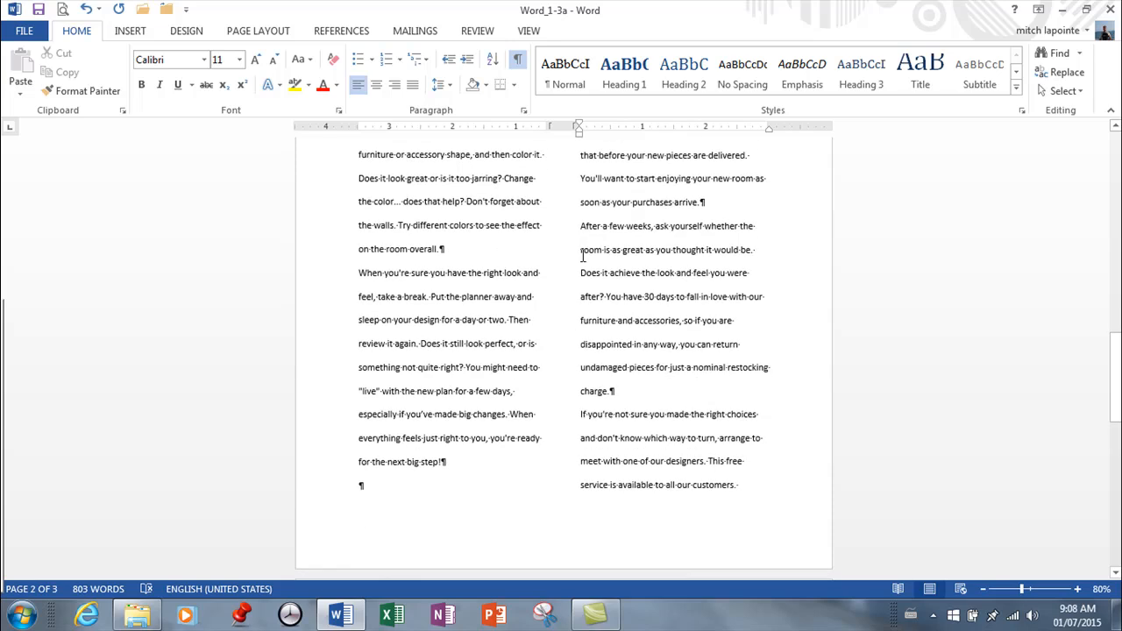
scroll(582, 256, down, 1)
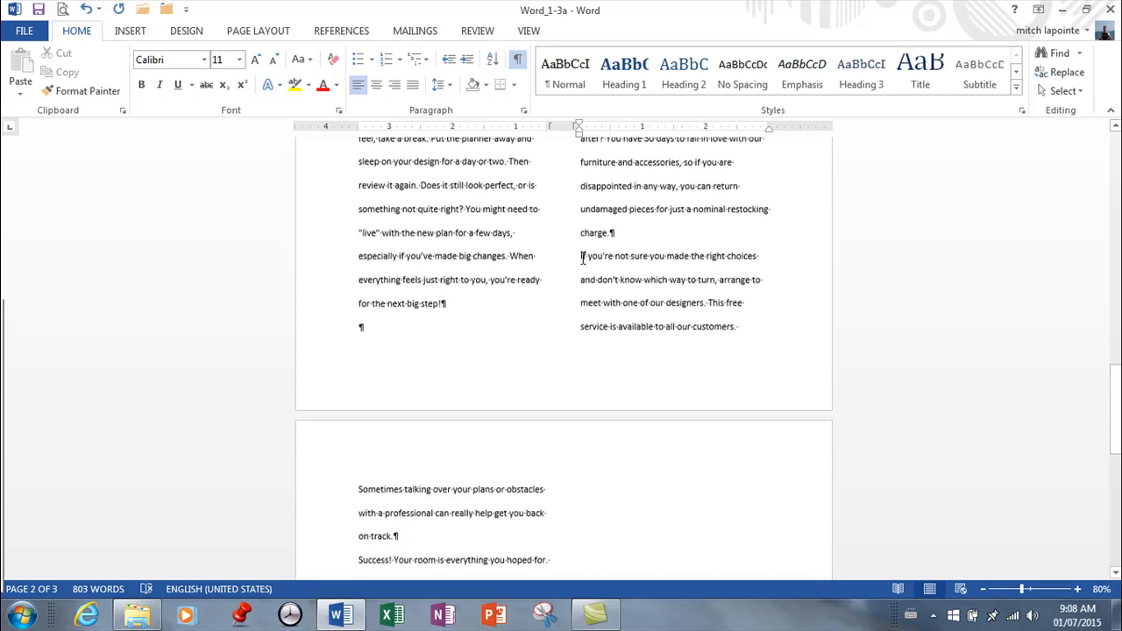
Try formatting the text from "If you're not sure you made the right choices" onward in one column, applied from this point forward
click(579, 256)
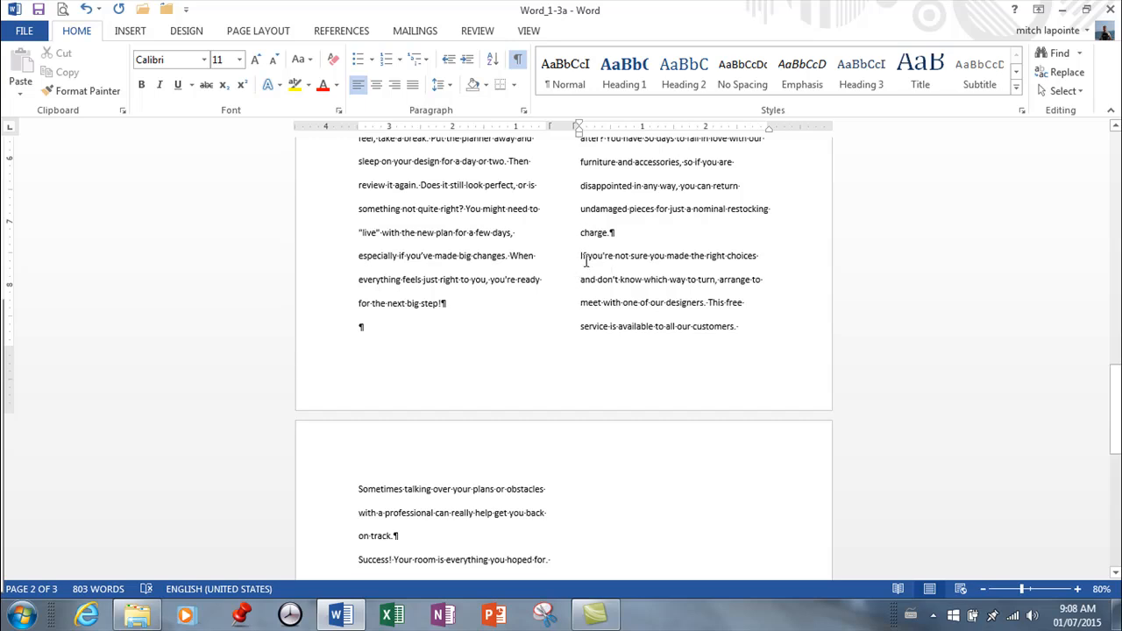
click(258, 31)
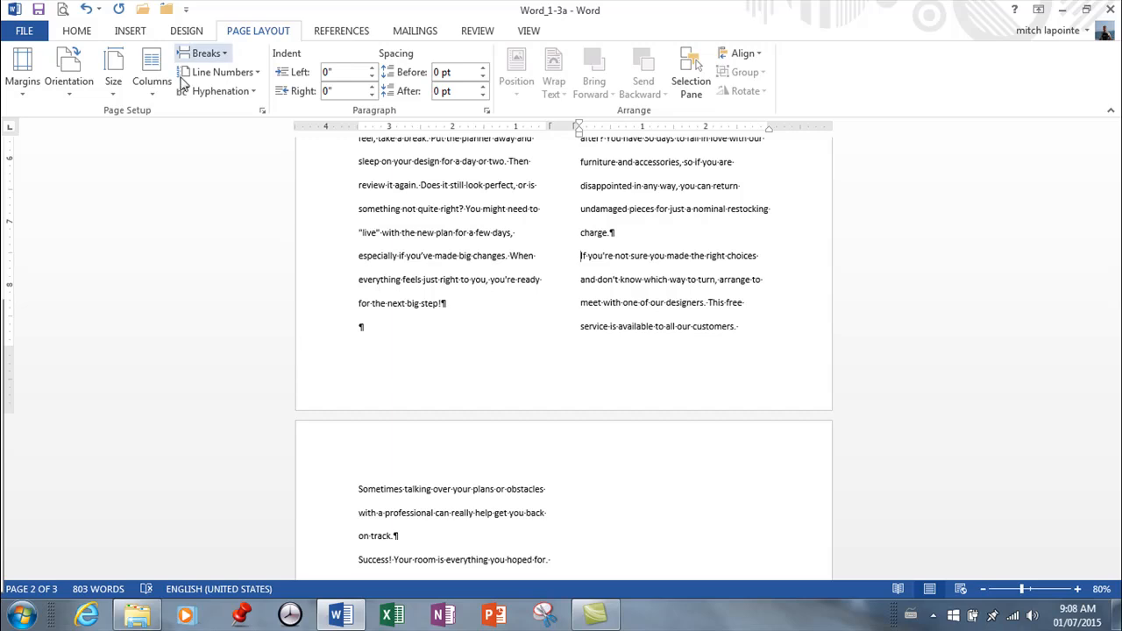
click(151, 74)
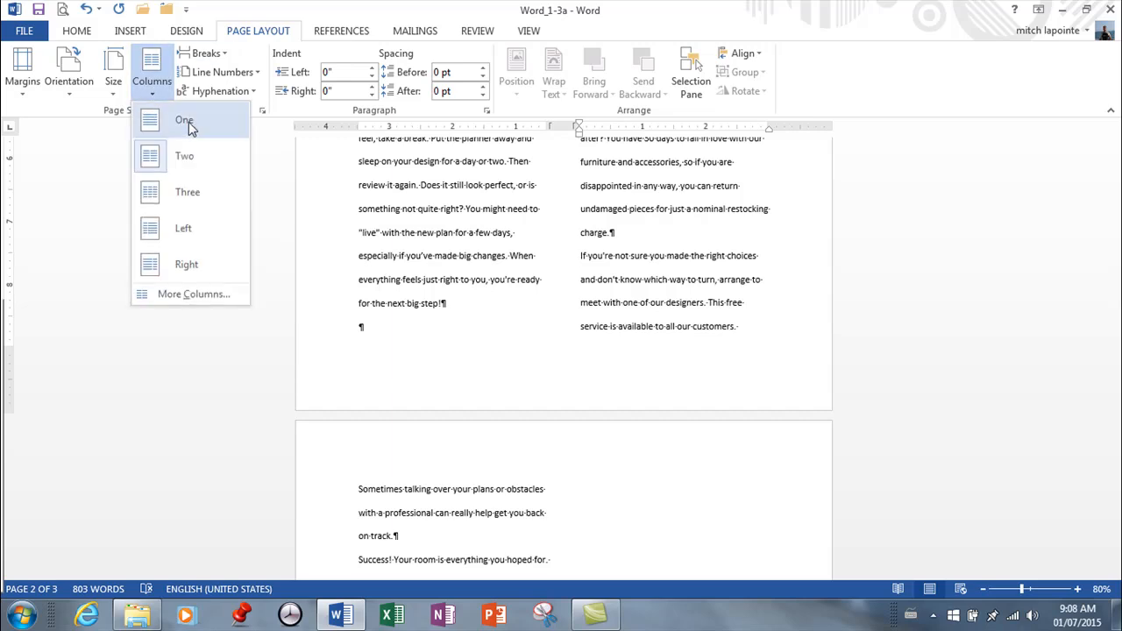
click(184, 294)
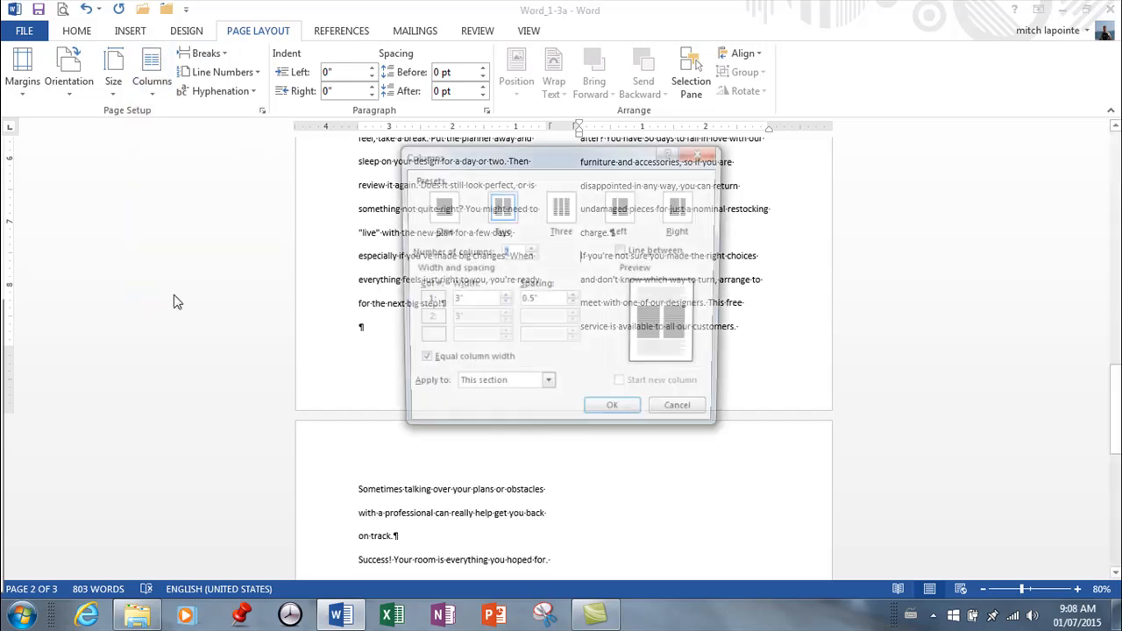
click(452, 230)
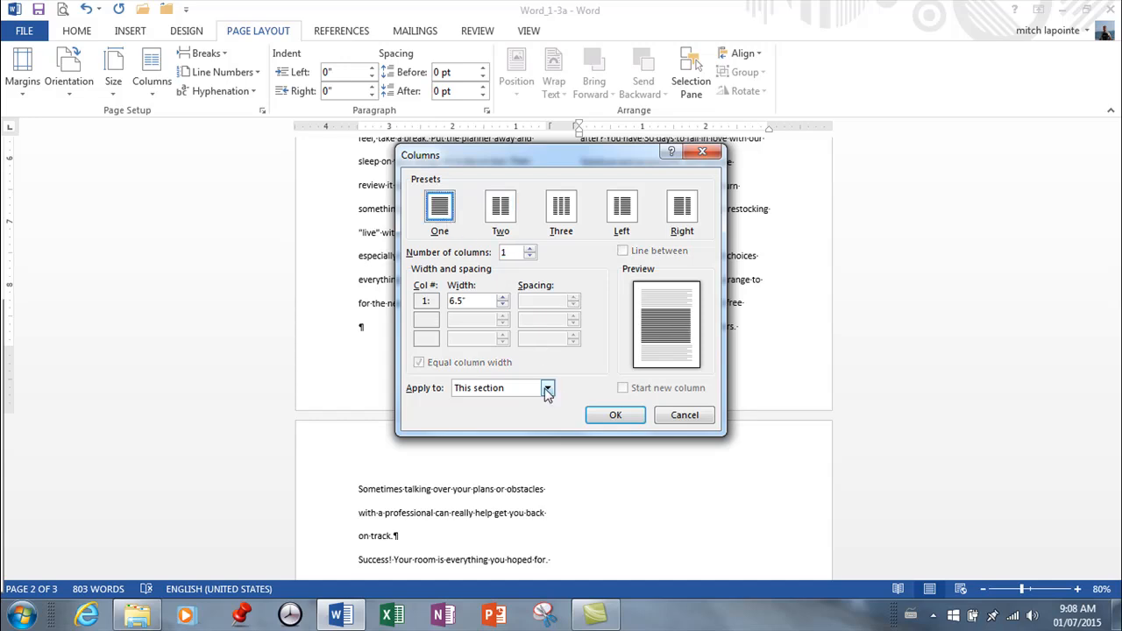
click(548, 388)
click(502, 413)
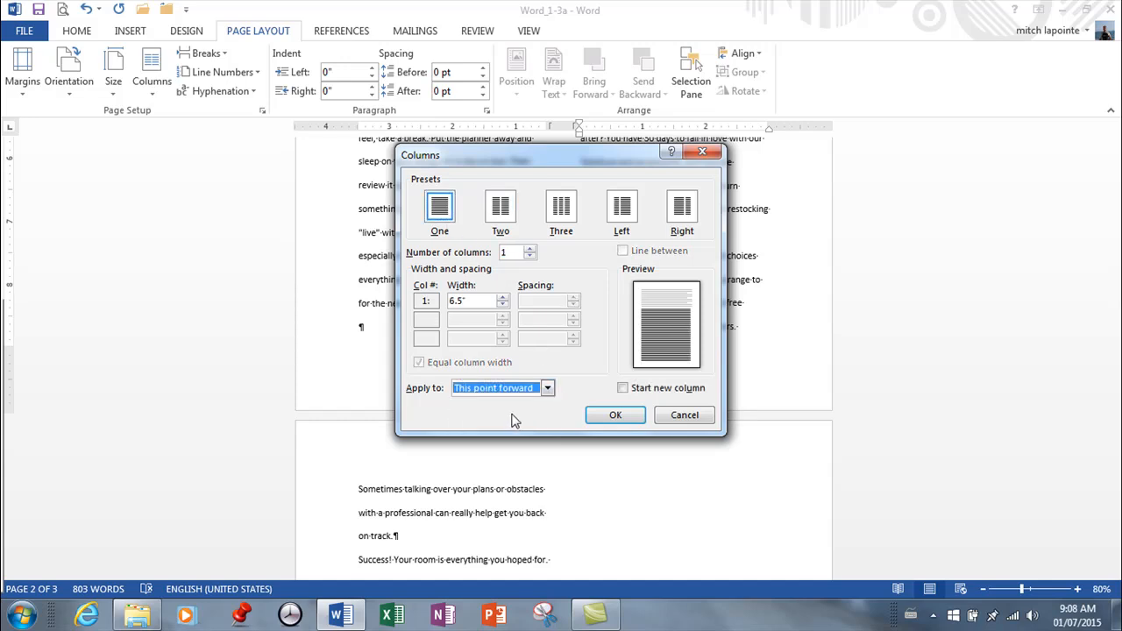
click(597, 416)
Review the layout of the title, the two-column text and the single-column closing text throughout the document
scroll(639, 439, down, 2)
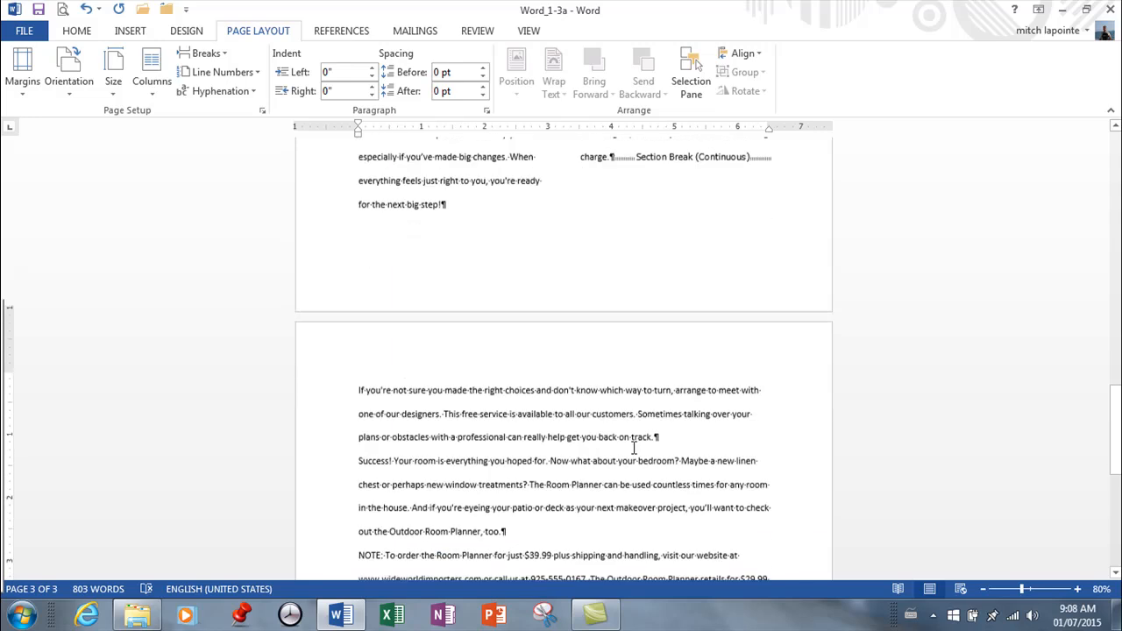
scroll(648, 411, down, 2)
scroll(658, 403, up, 4)
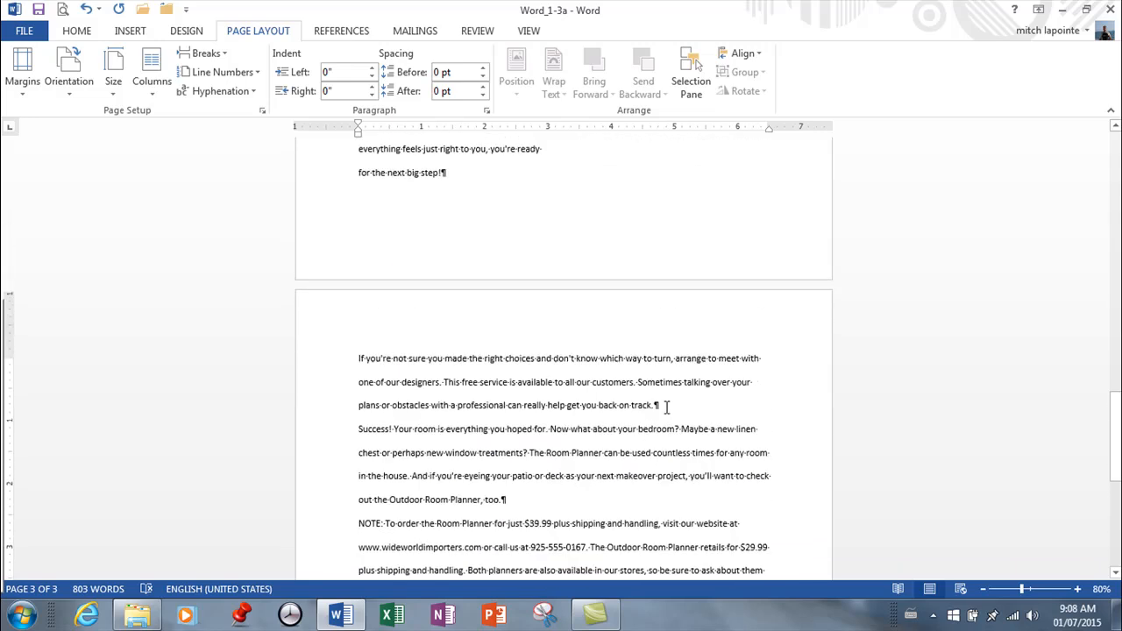
scroll(668, 393, up, 10)
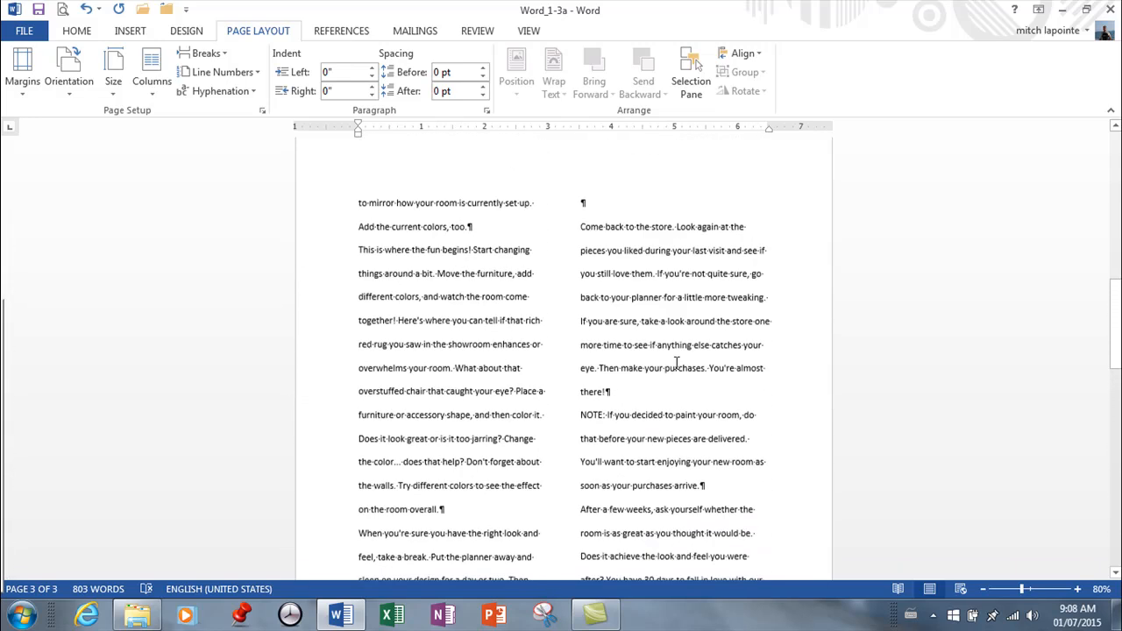
scroll(657, 357, up, 10)
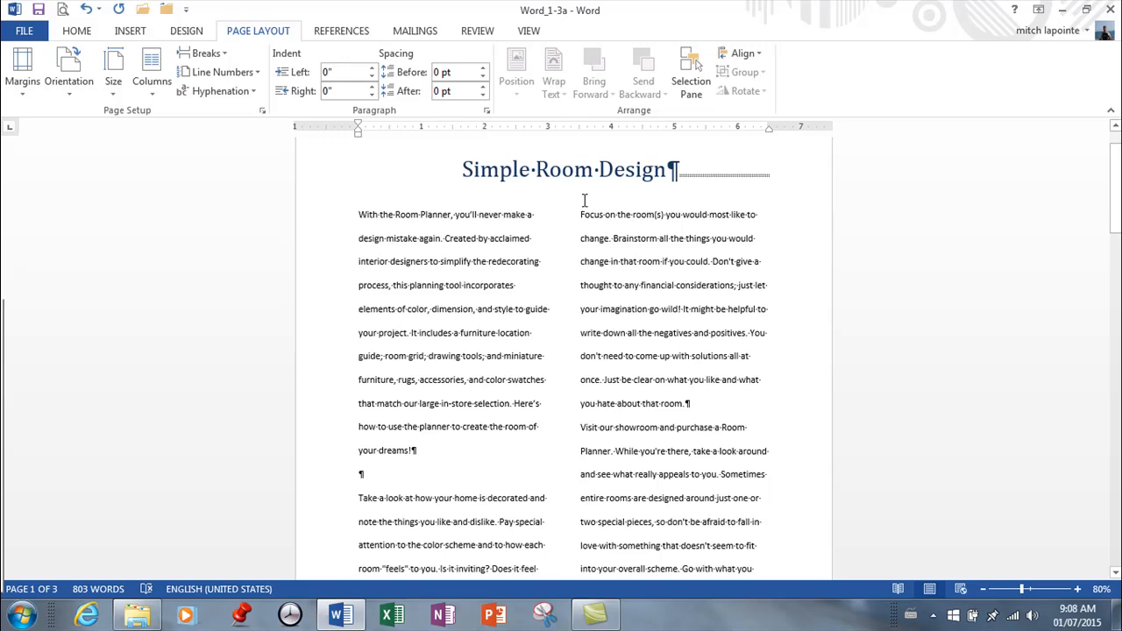
scroll(605, 201, down, 5)
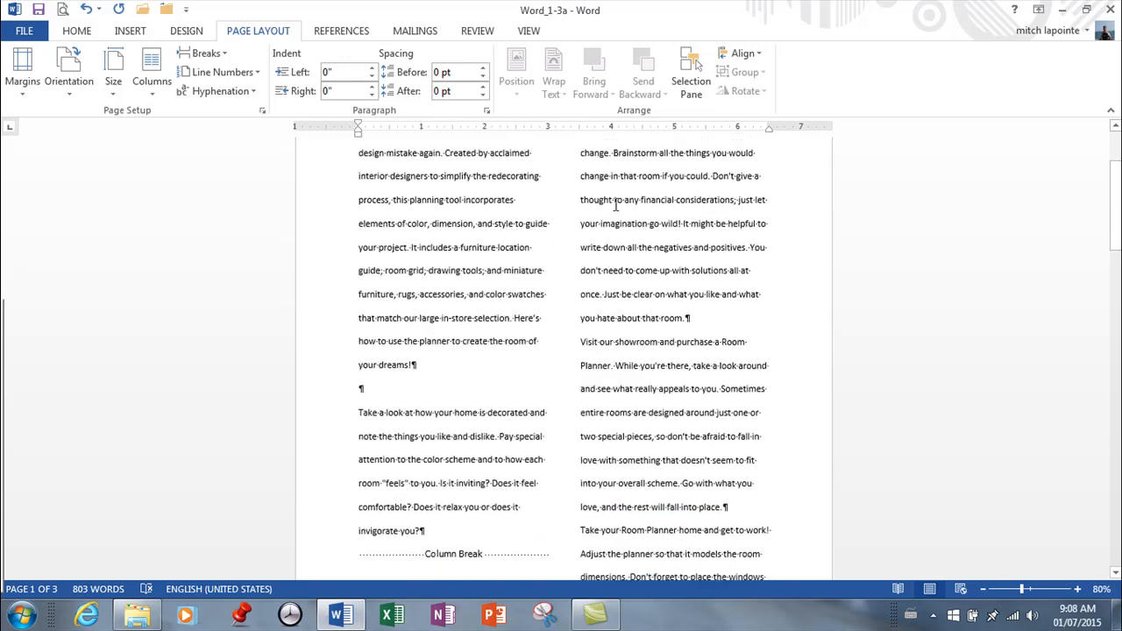
scroll(623, 207, down, 12)
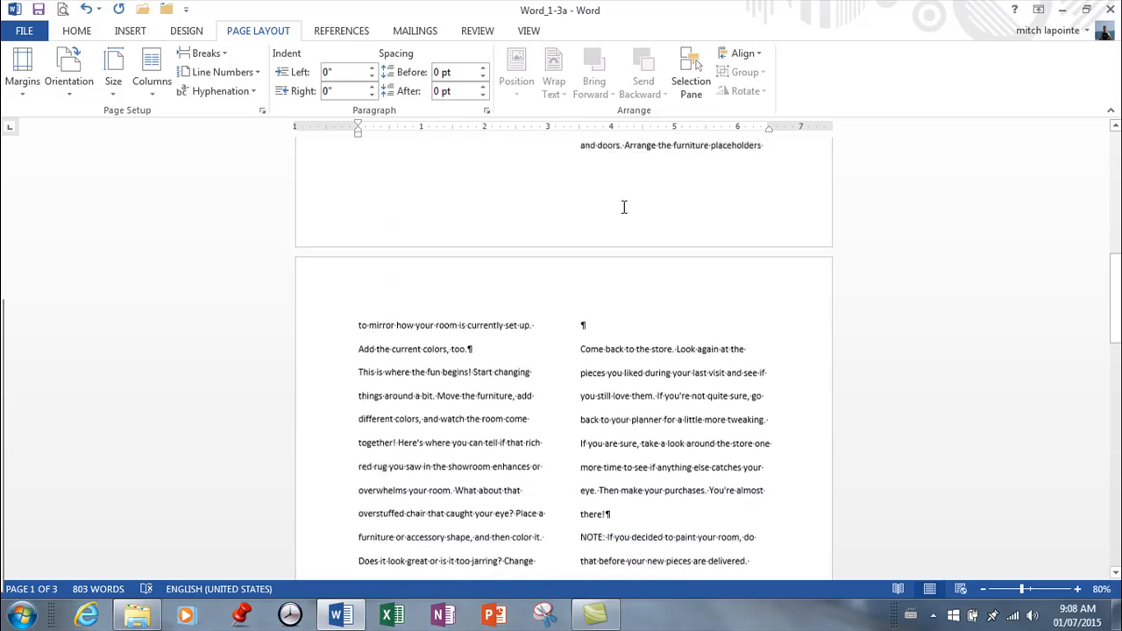
scroll(624, 210, down, 10)
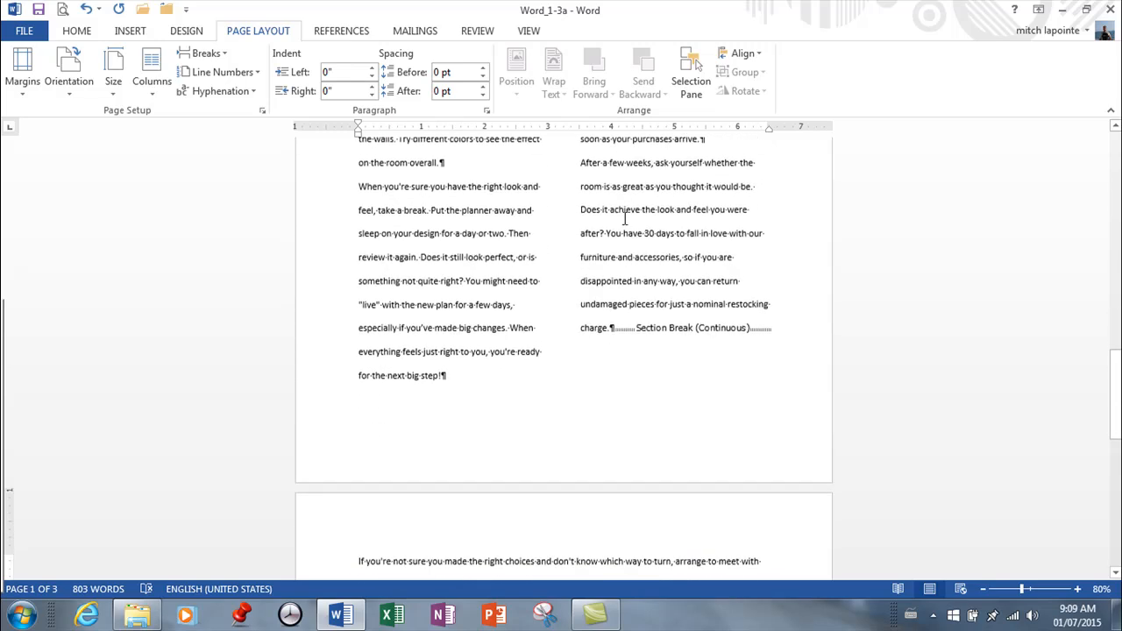
scroll(625, 219, down, 1)
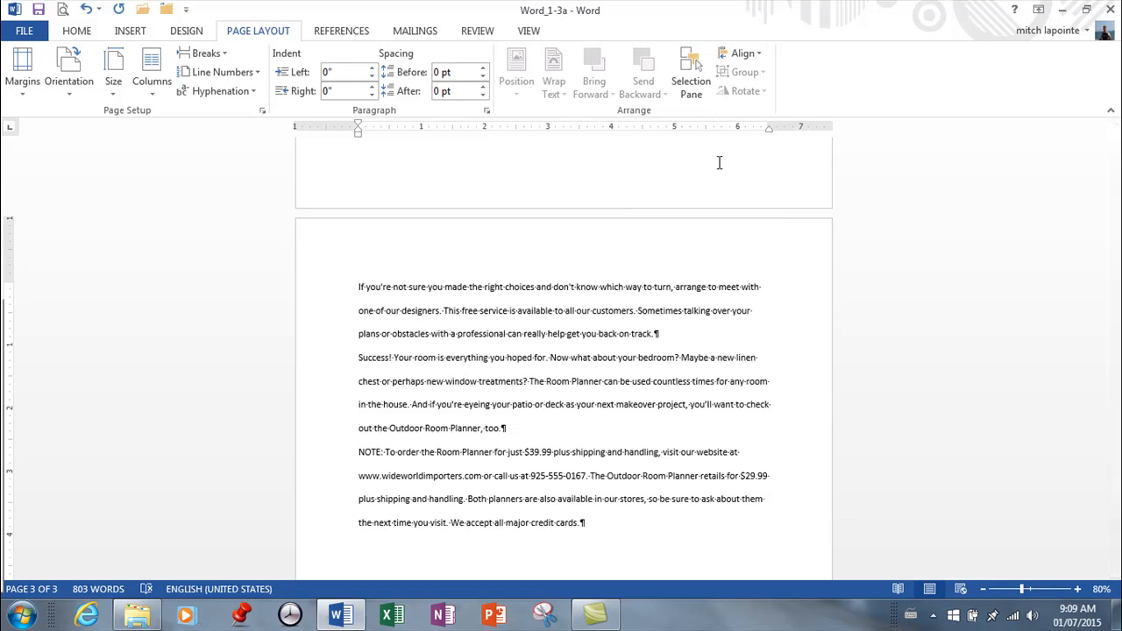
scroll(678, 218, up, 3)
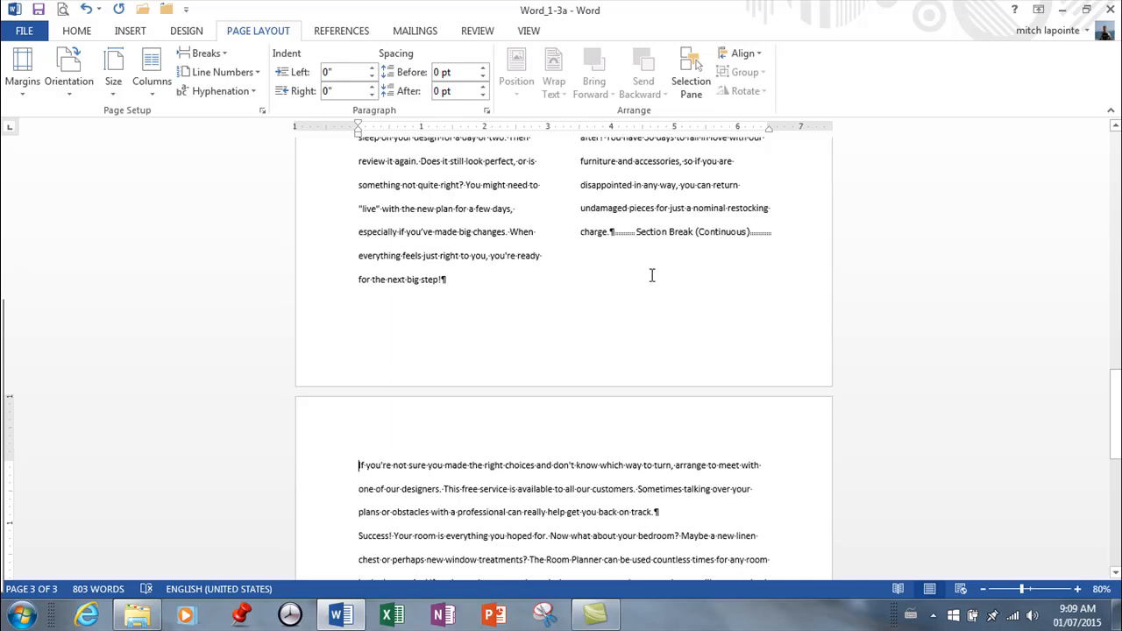
scroll(605, 275, up, 5)
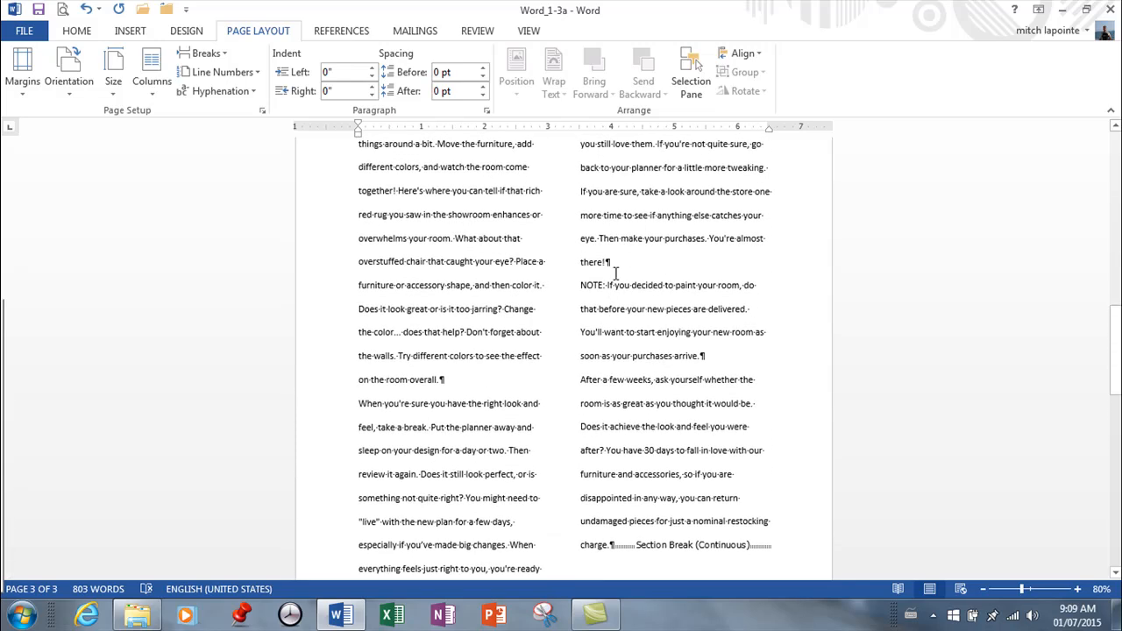
Undo the one-column formatting of the closing paragraphs
click(86, 9)
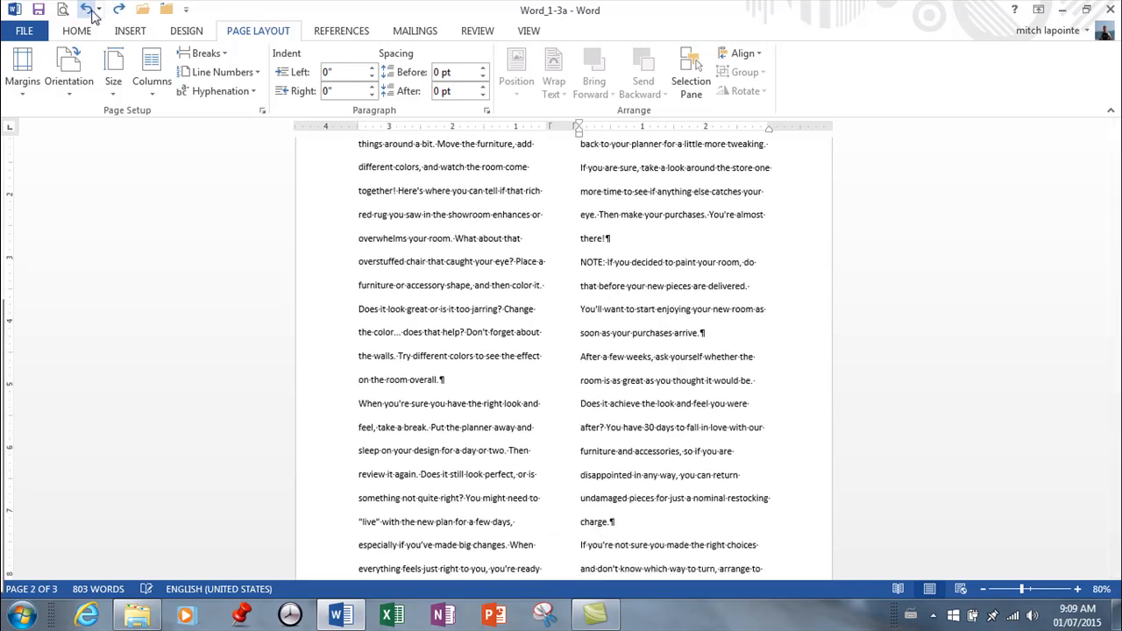
scroll(520, 233, down, 4)
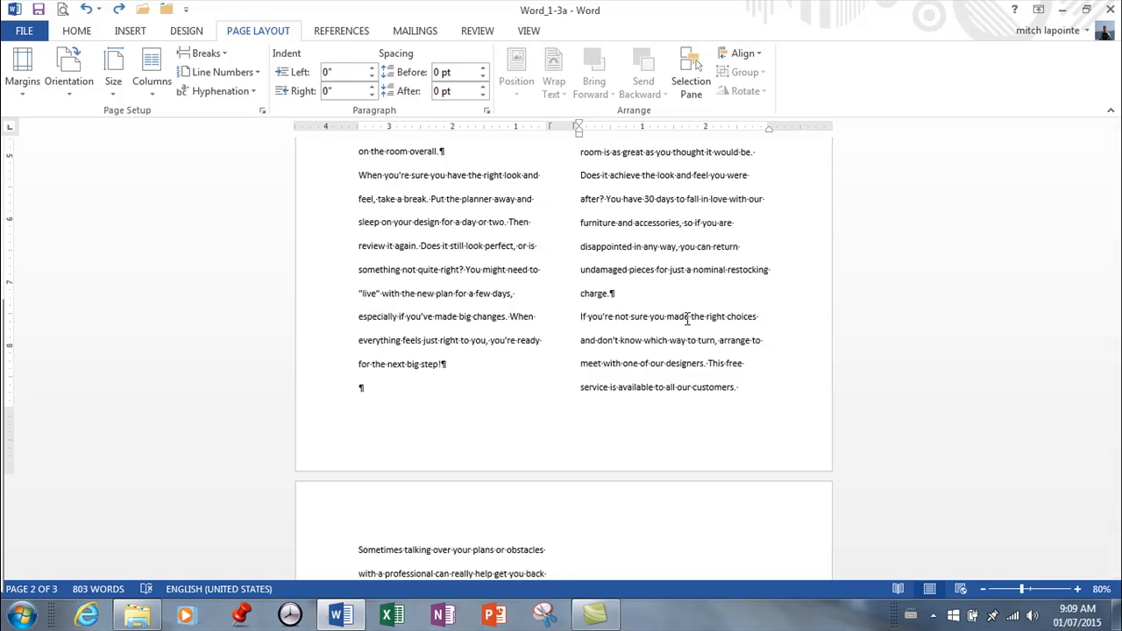
scroll(688, 320, up, 5)
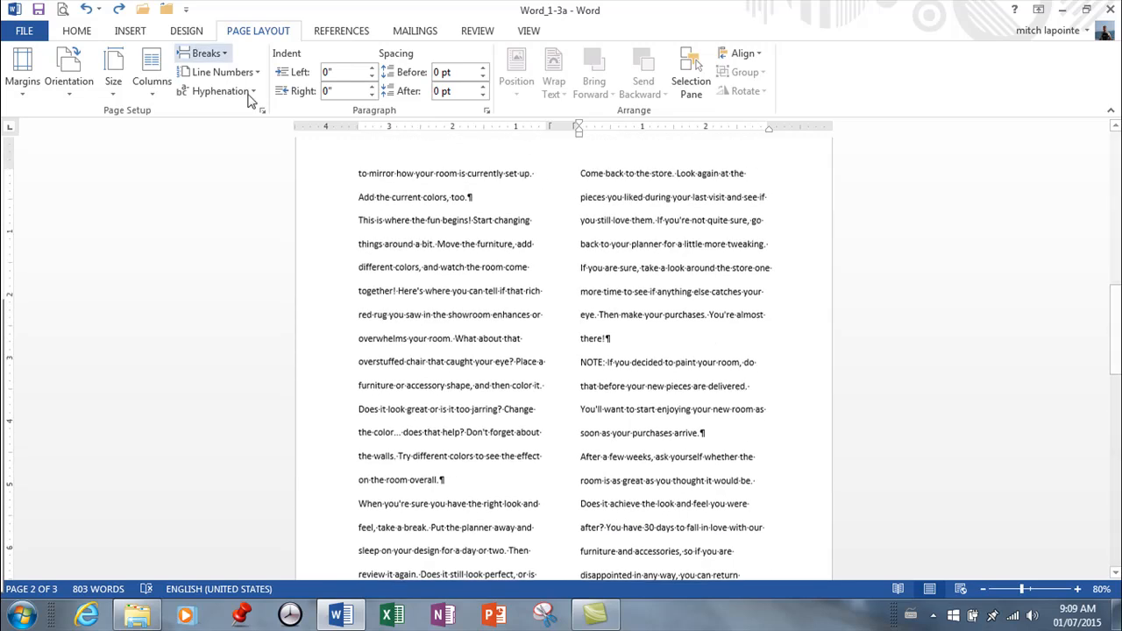
scroll(563, 350, down, 4)
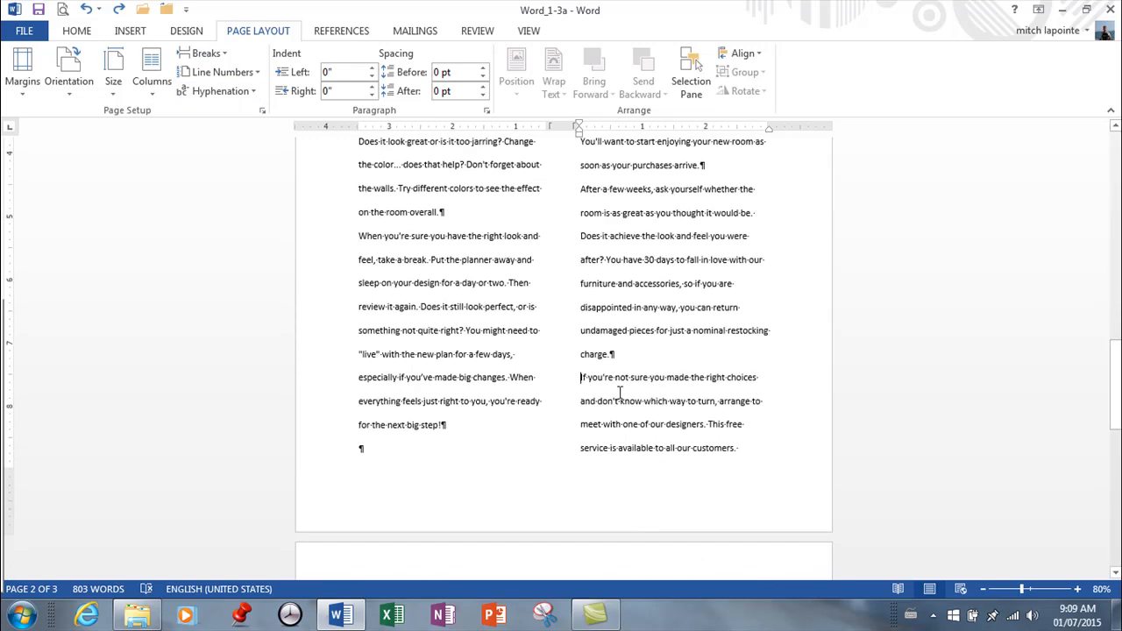
Insert a page break before the paragraph beginning "If you're not sure you made the right choices"
click(225, 54)
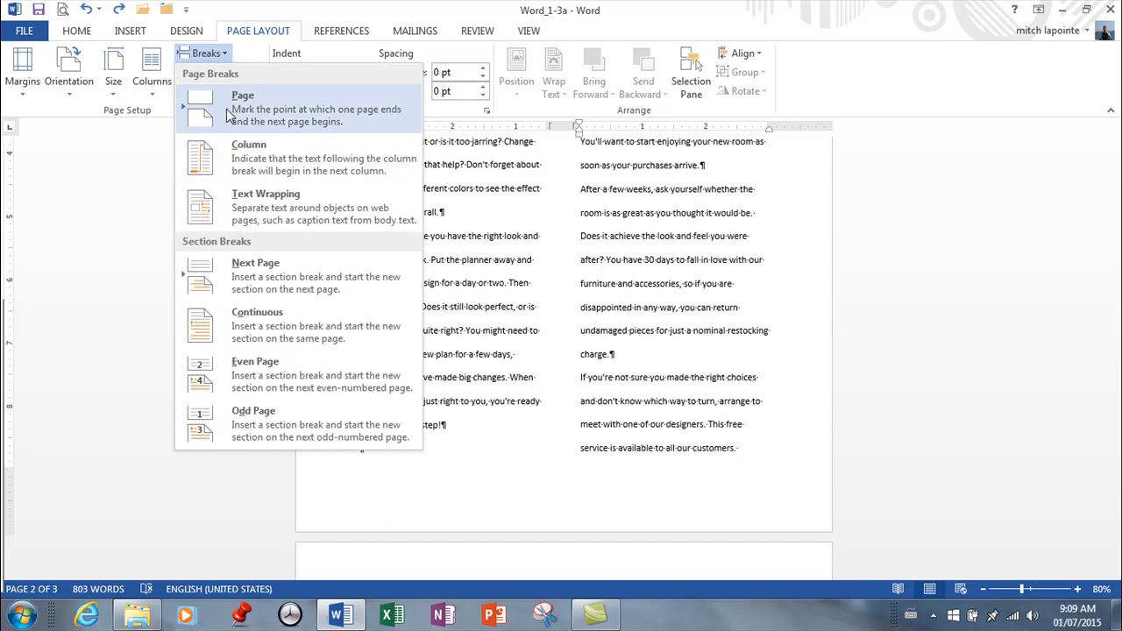
click(230, 115)
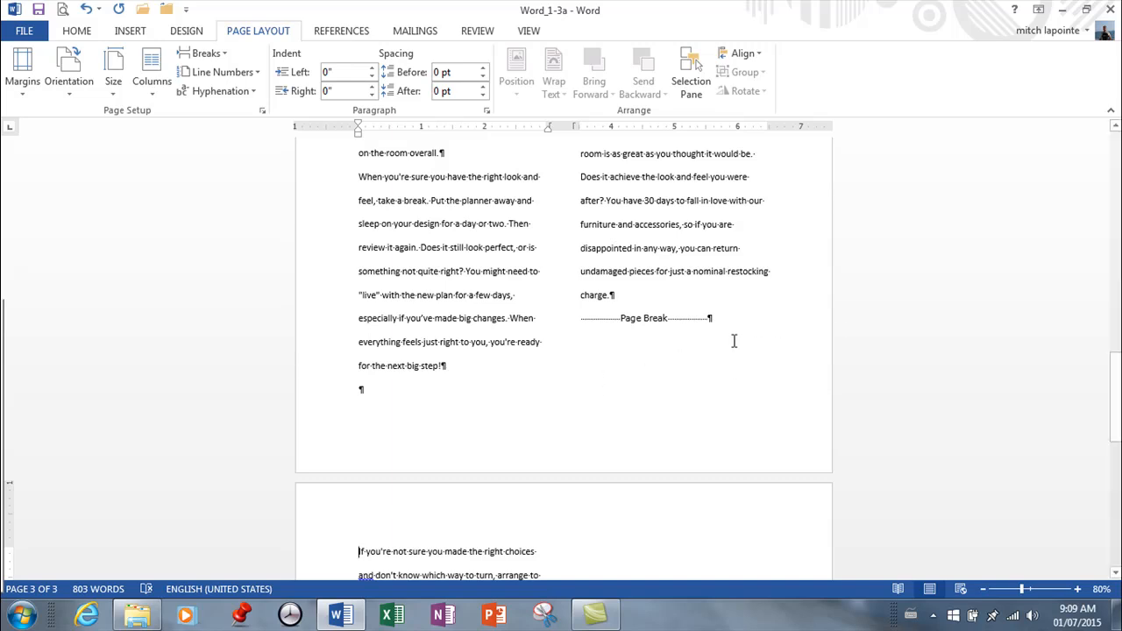
scroll(728, 342, down, 3)
scroll(675, 317, down, 2)
scroll(672, 321, down, 2)
scroll(646, 316, up, 2)
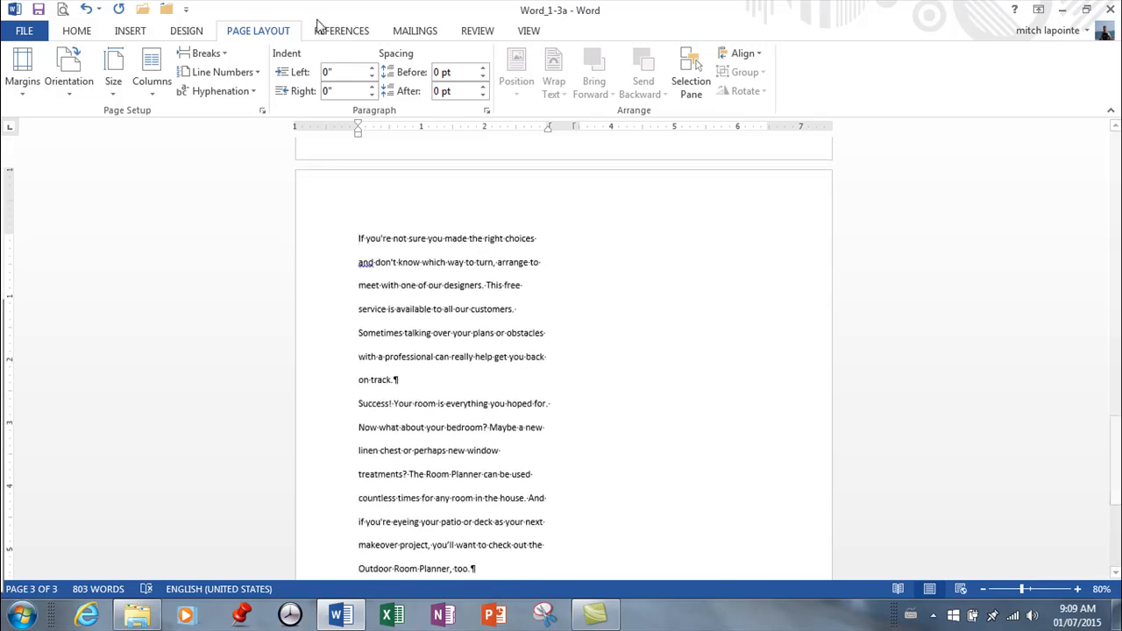
Format the text after the page break in one column, applied from this point forward, and check the break marks
click(226, 54)
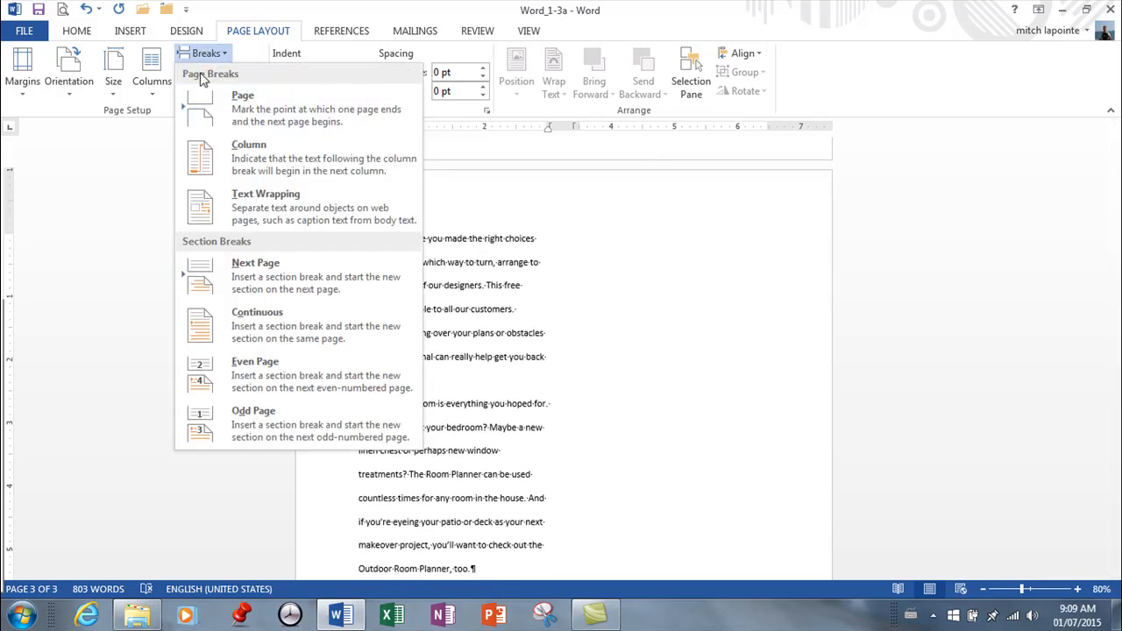
click(152, 77)
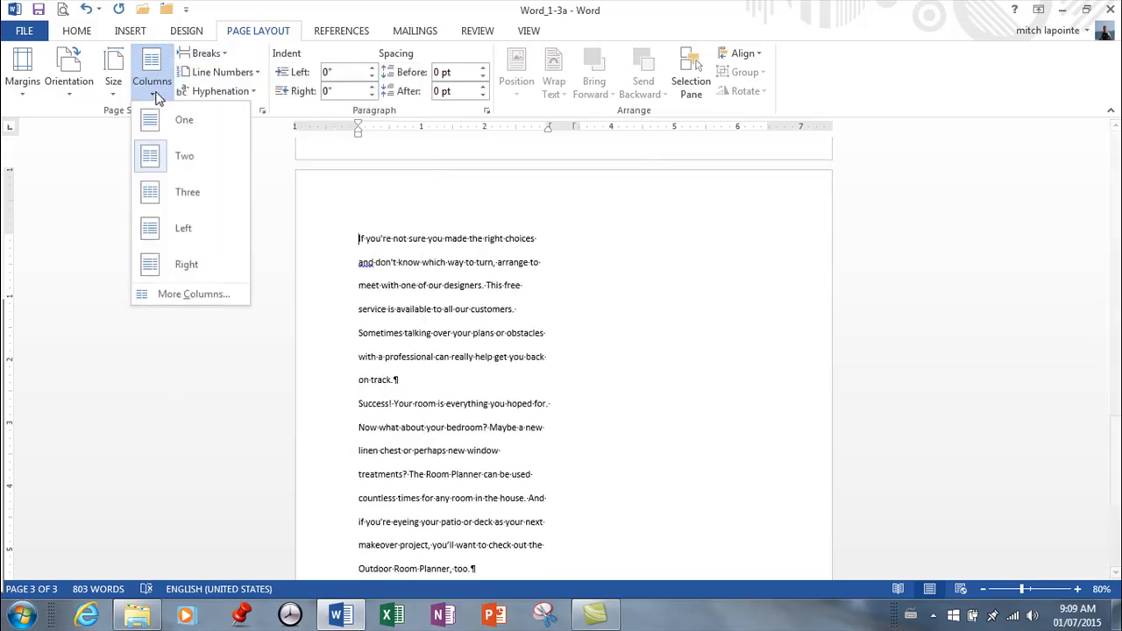
click(187, 295)
click(439, 207)
click(547, 388)
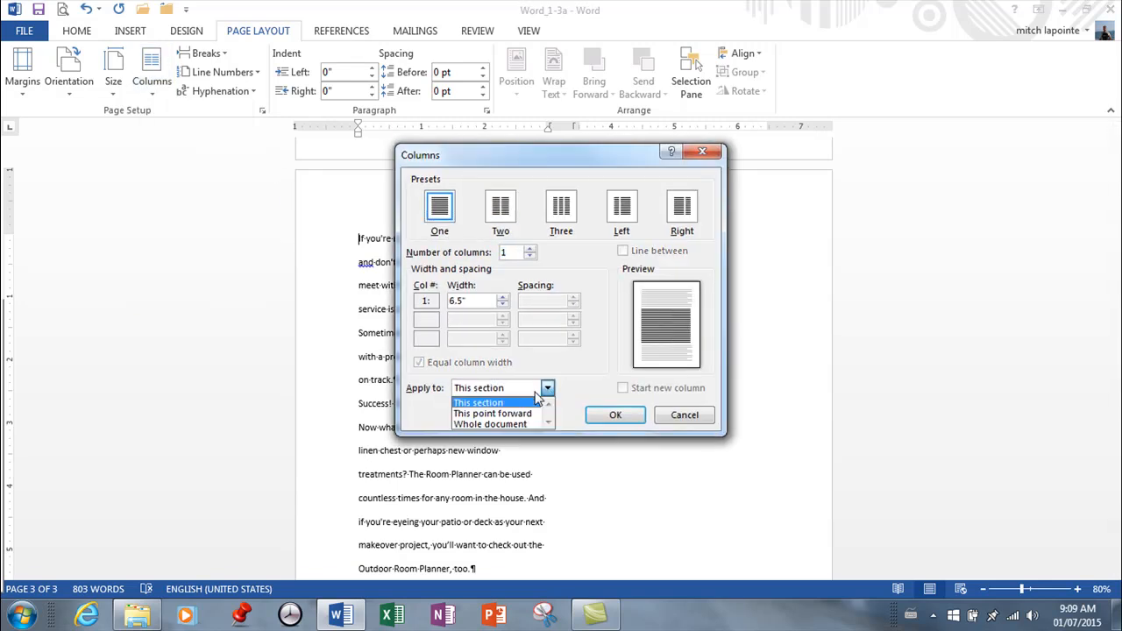
click(496, 413)
click(617, 417)
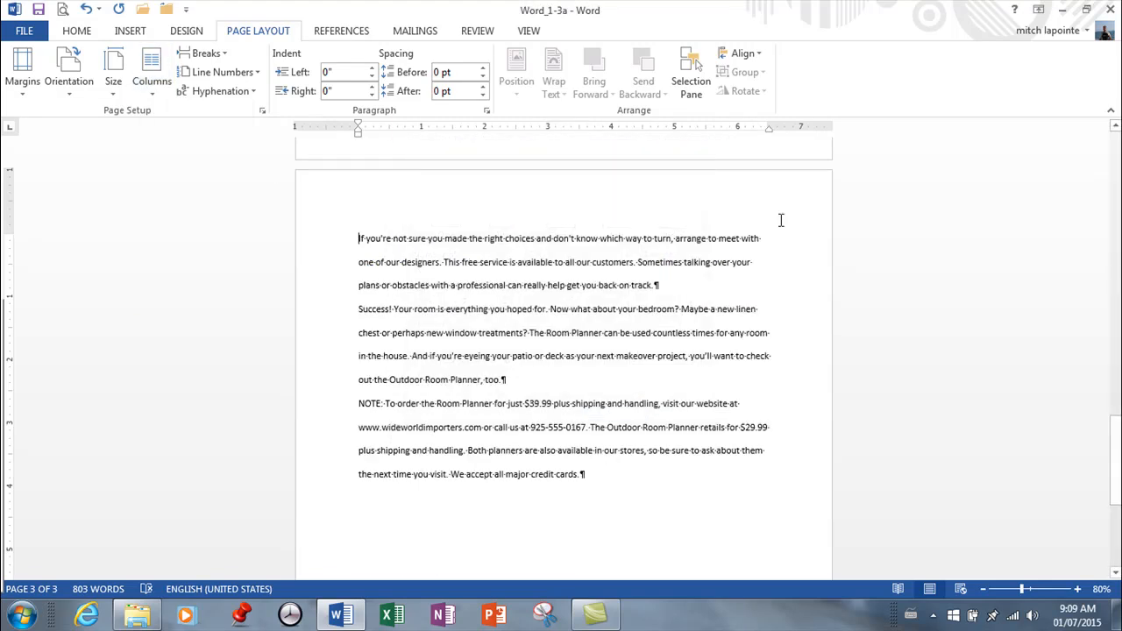
scroll(517, 335, up, 5)
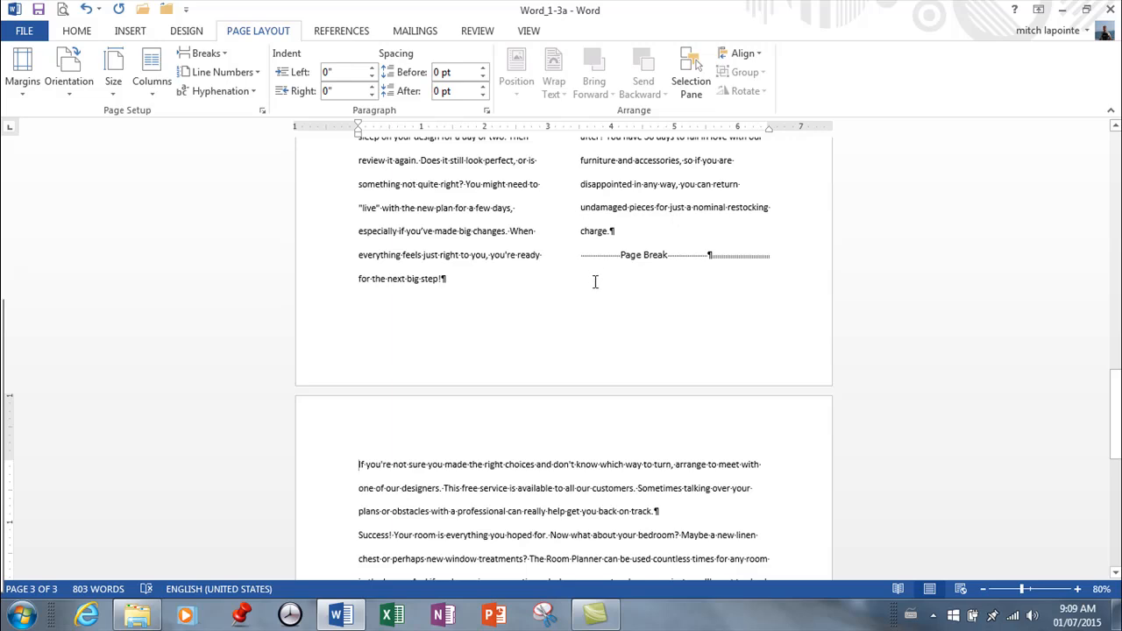
click(736, 263)
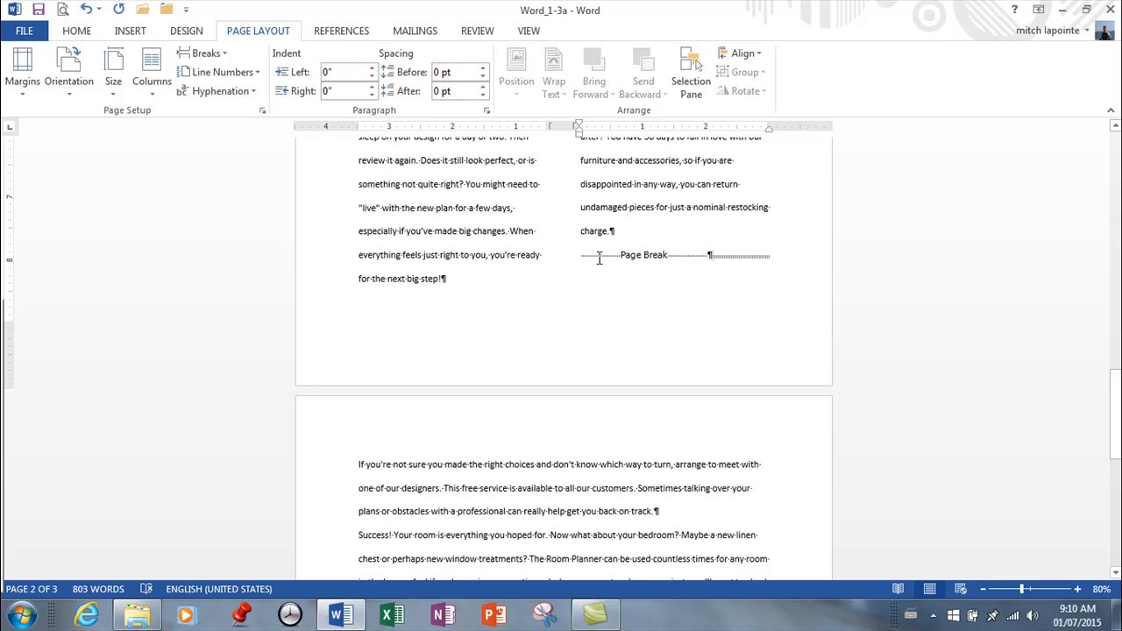
Undo the two-column layout together with the column and page breaks inserted in the document
scroll(508, 314, up, 9)
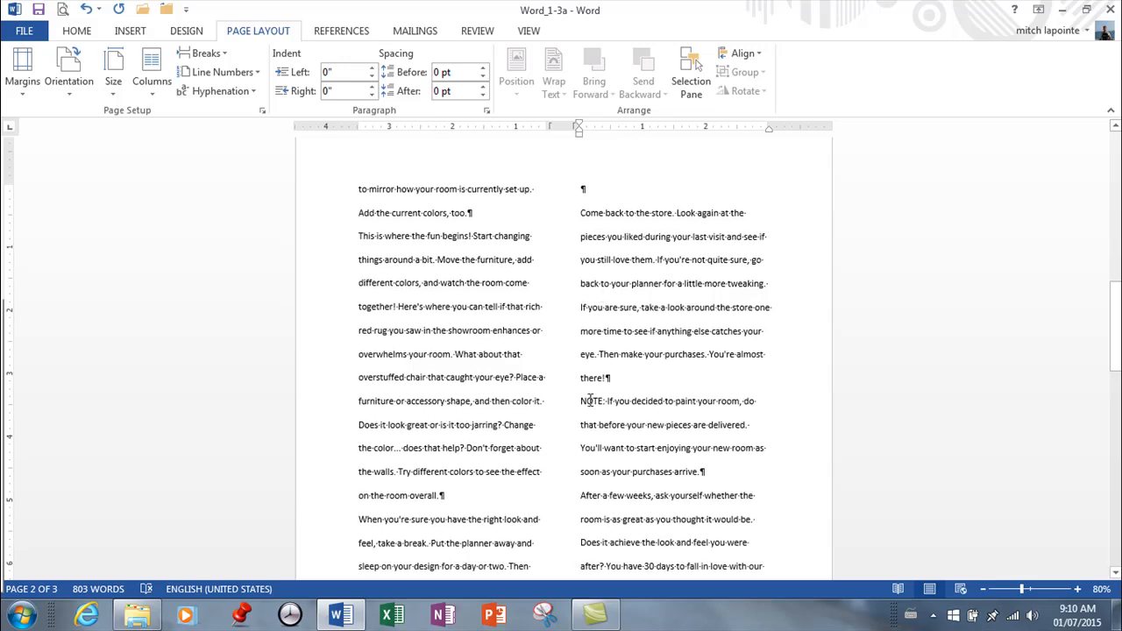
scroll(649, 333, up, 12)
scroll(649, 331, up, 3)
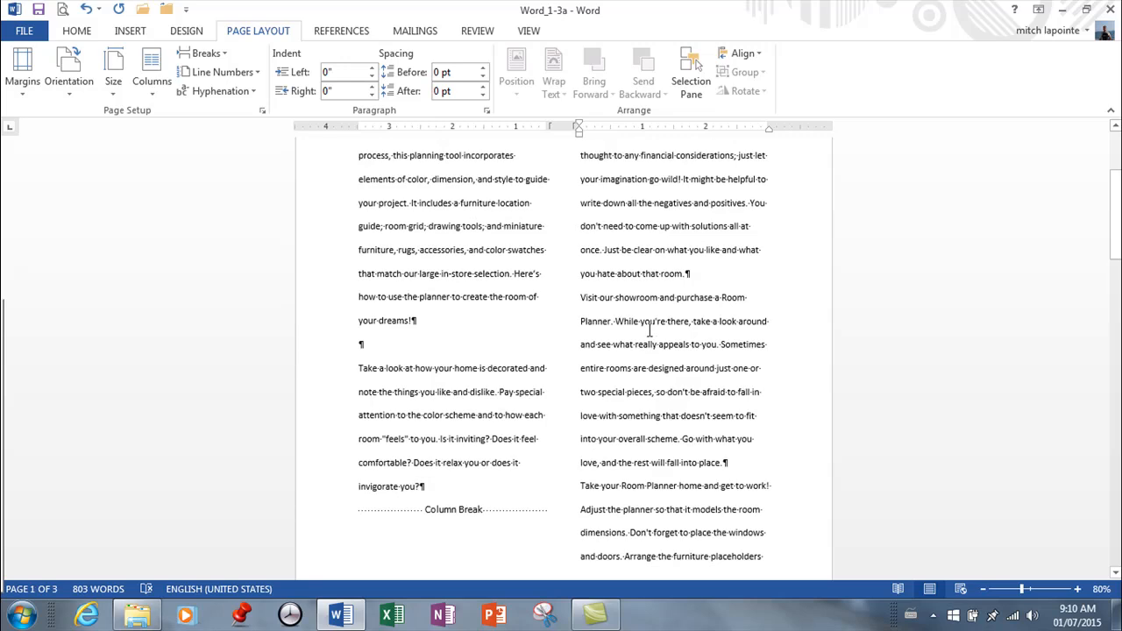
scroll(620, 336, up, 4)
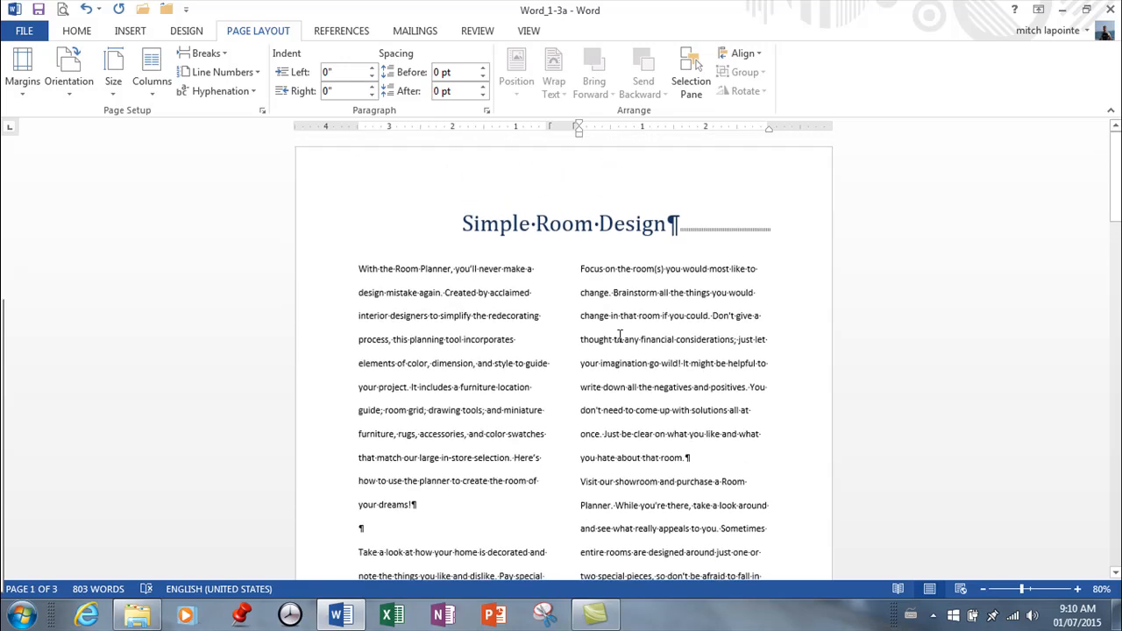
click(87, 11)
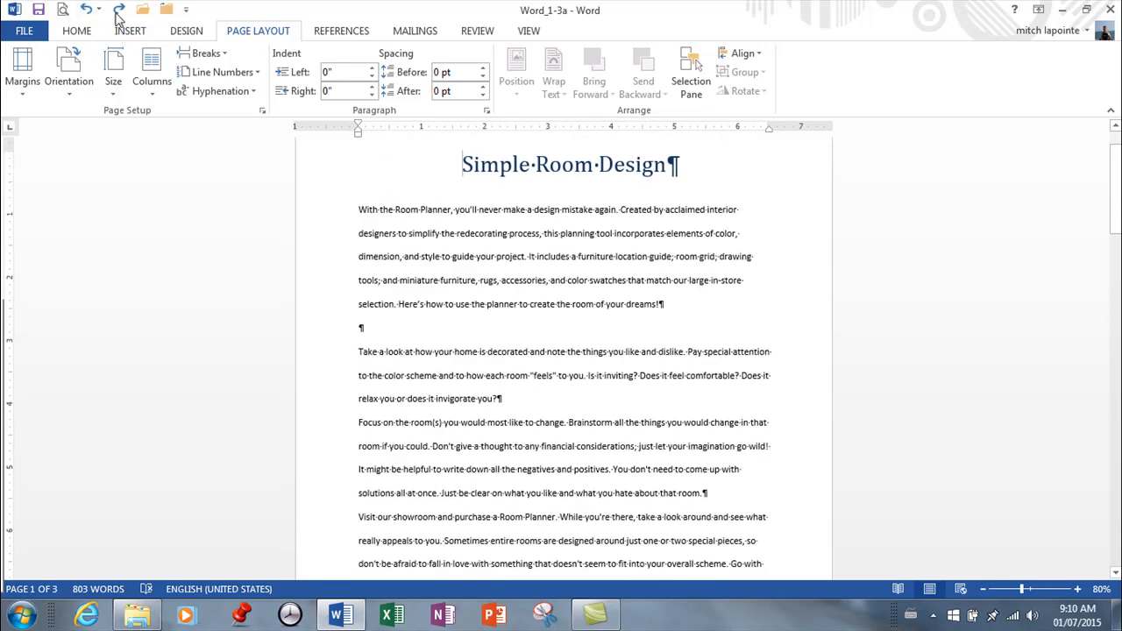
scroll(665, 277, down, 3)
scroll(666, 277, down, 5)
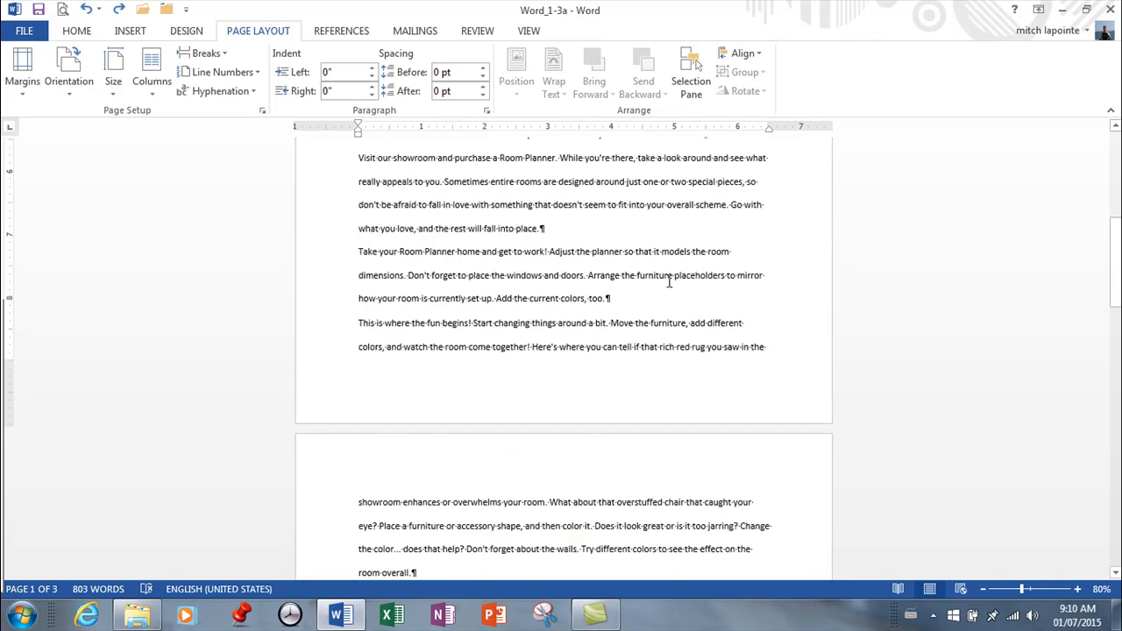
scroll(687, 269, up, 2)
scroll(687, 270, up, 7)
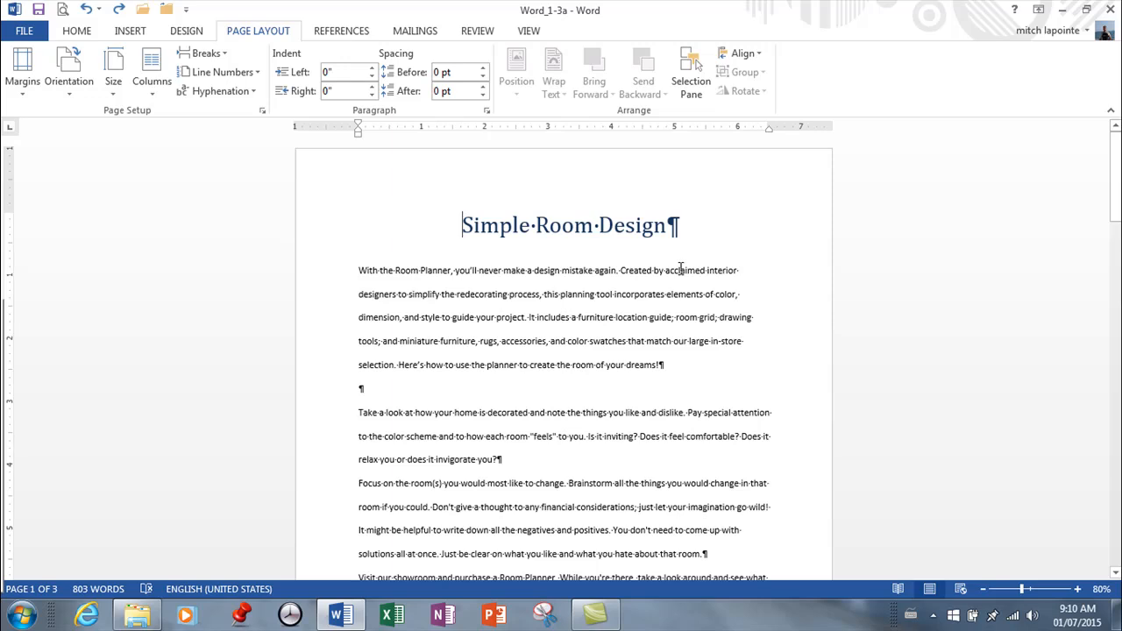
Insert a next-page section break before the paragraph beginning "This is where the fun begins!"
click(71, 99)
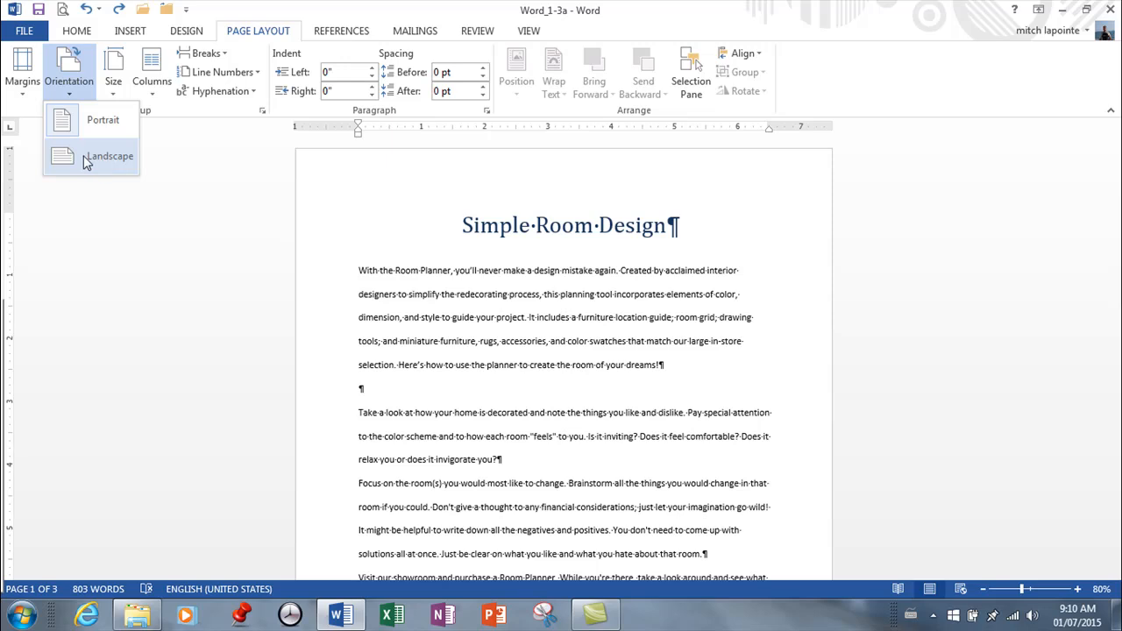
click(735, 245)
scroll(733, 250, down, 3)
scroll(733, 255, down, 3)
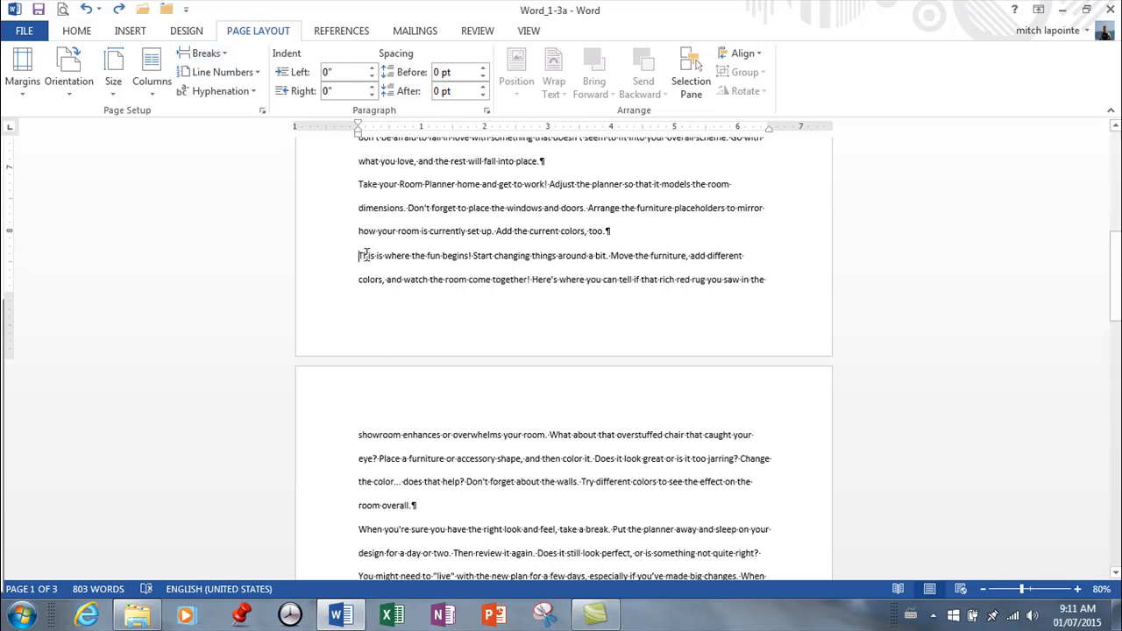
click(209, 54)
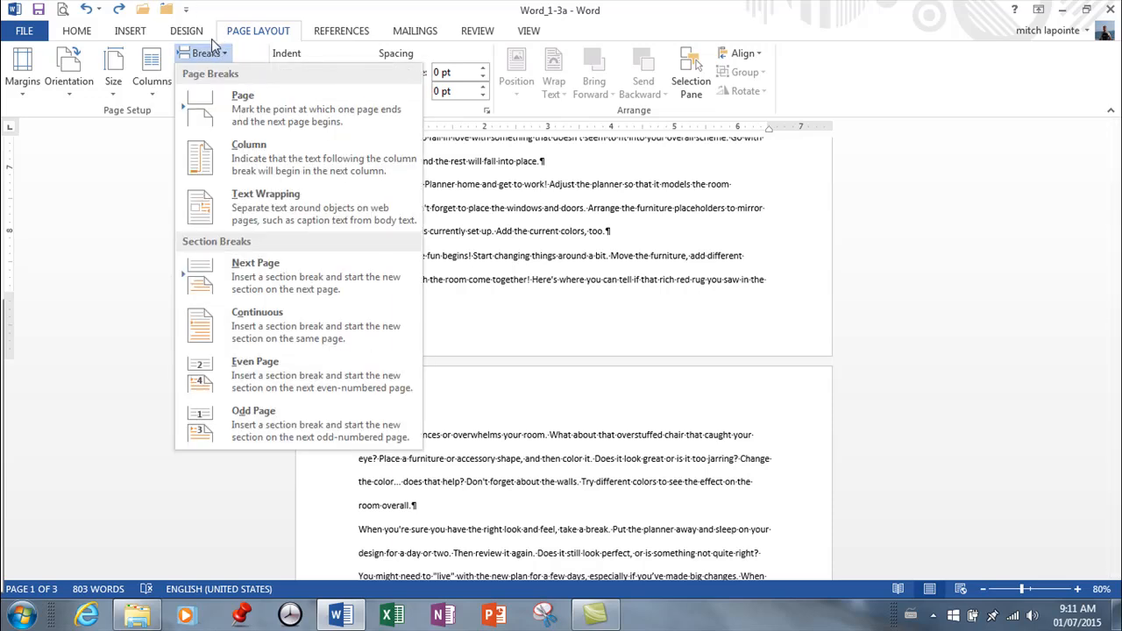
click(240, 278)
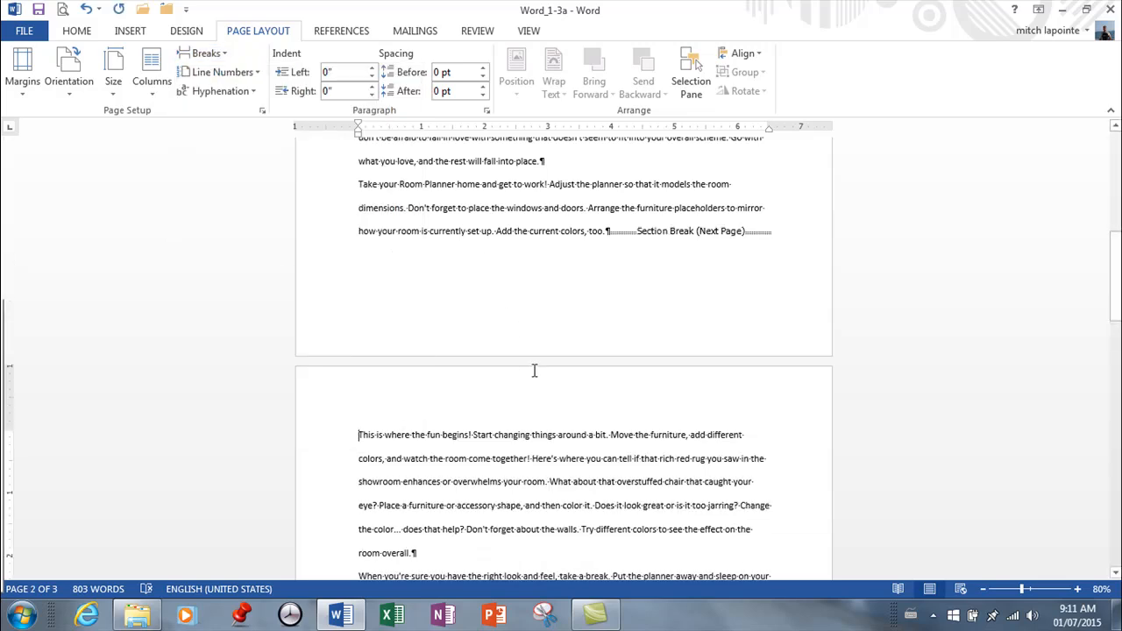
Set only the section starting with "This is where the fun begins!" to landscape orientation and compare it with the first page
scroll(513, 339, up, 6)
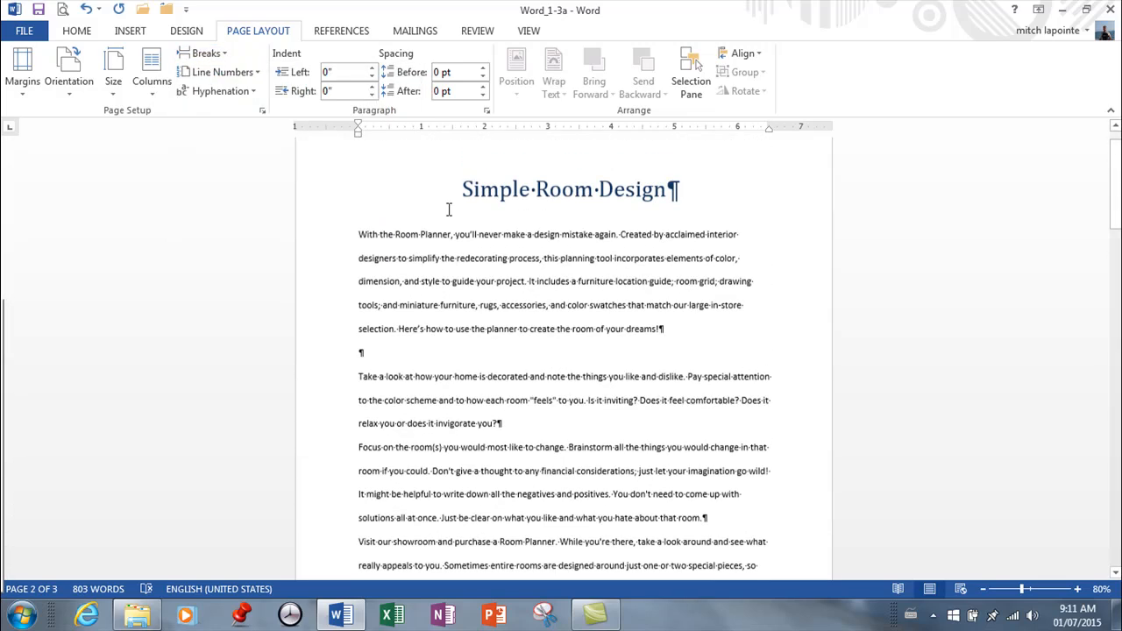
scroll(453, 230, down, 8)
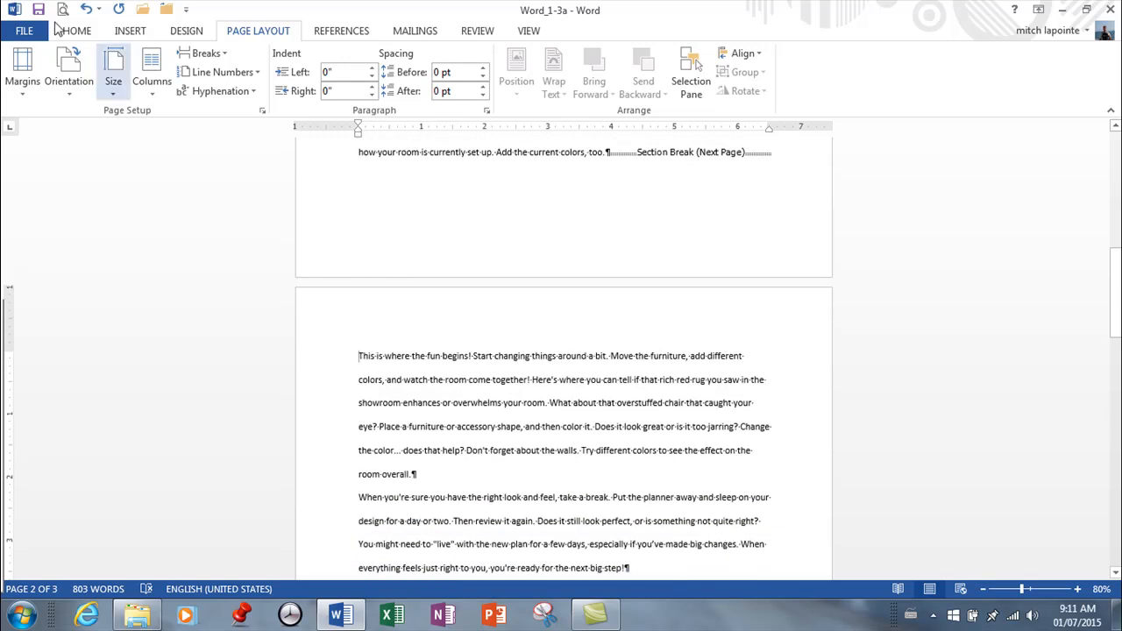
click(81, 93)
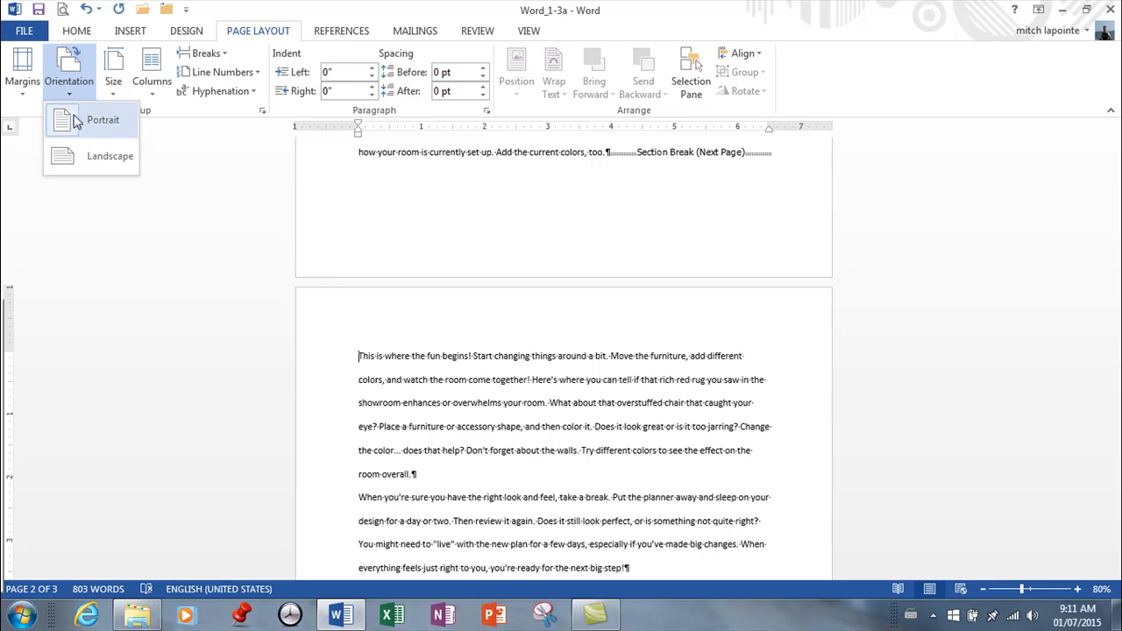
click(33, 97)
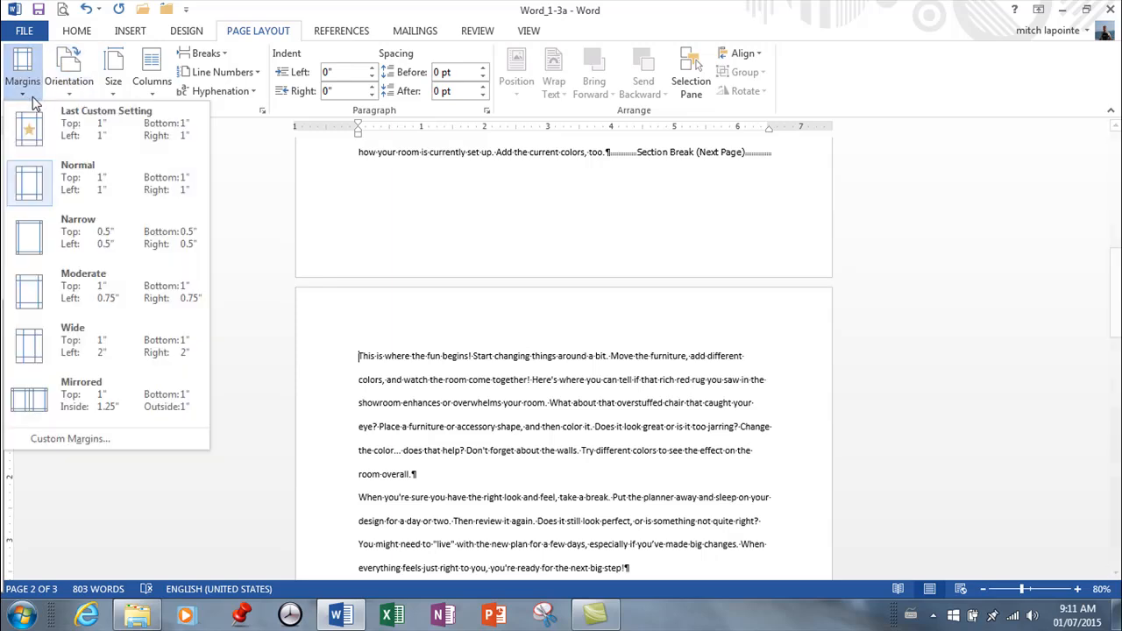
click(42, 444)
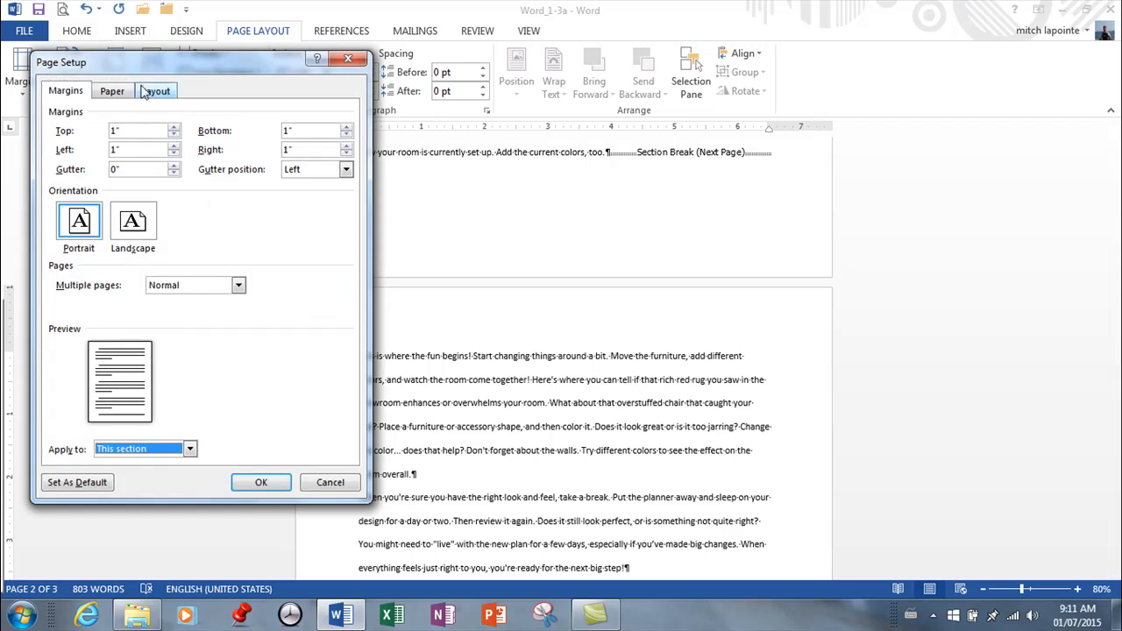
click(133, 225)
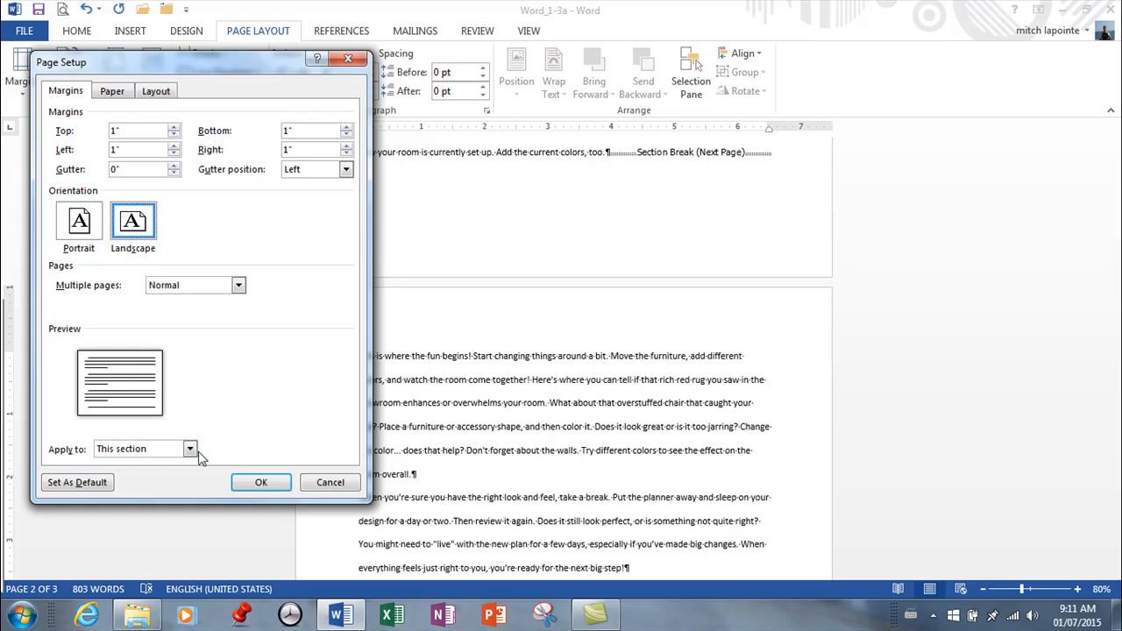
click(261, 482)
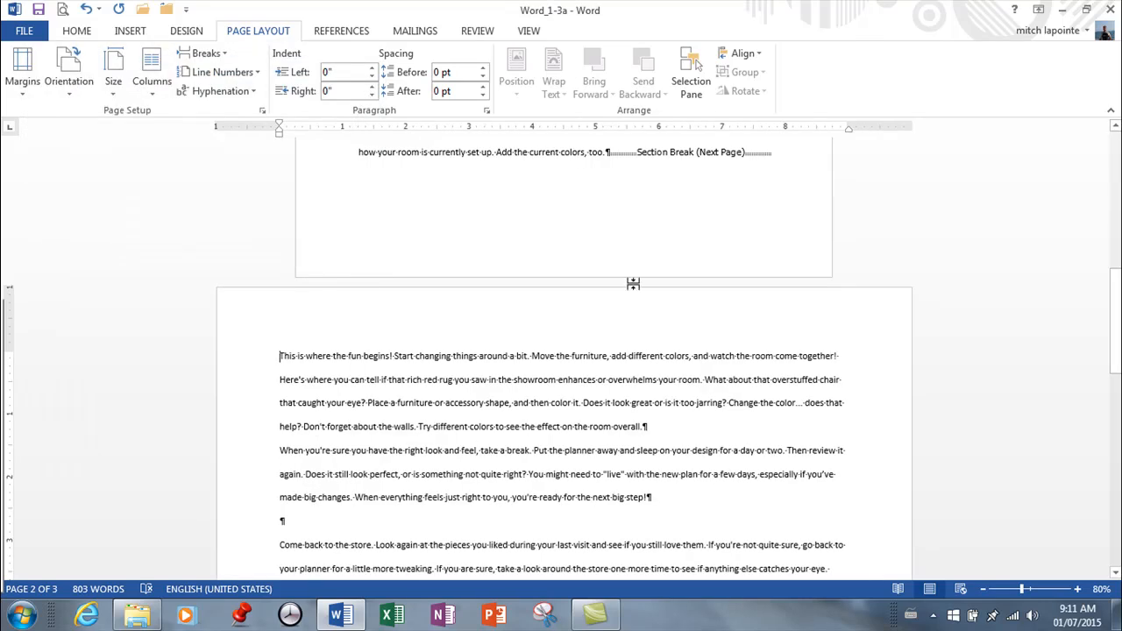
scroll(671, 283, up, 4)
scroll(686, 287, up, 5)
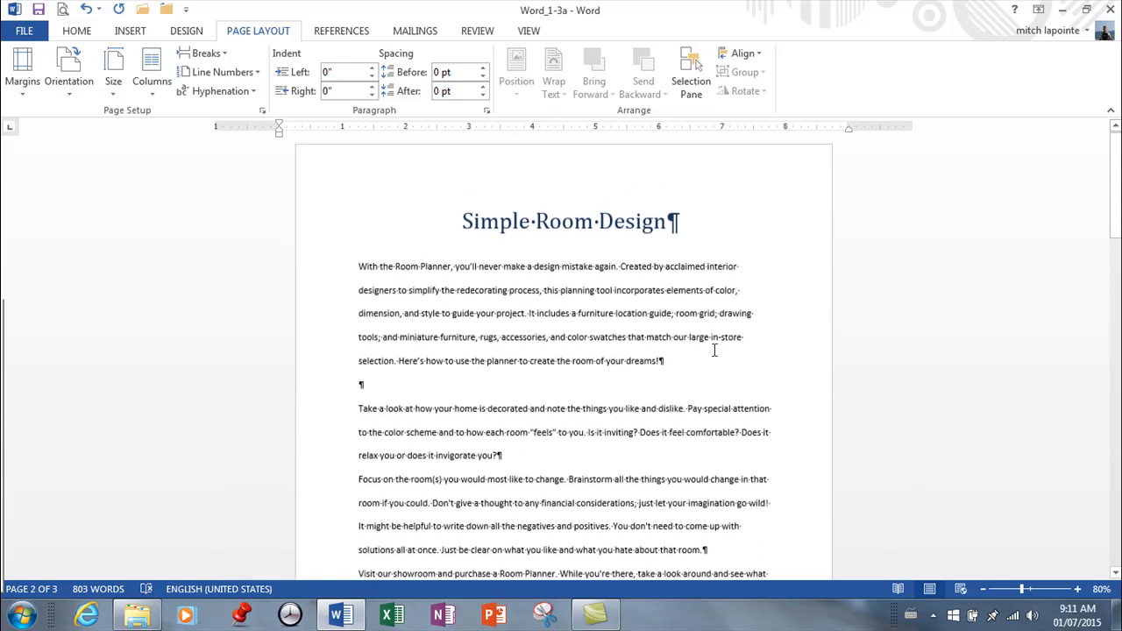
scroll(700, 282, down, 5)
scroll(700, 282, down, 10)
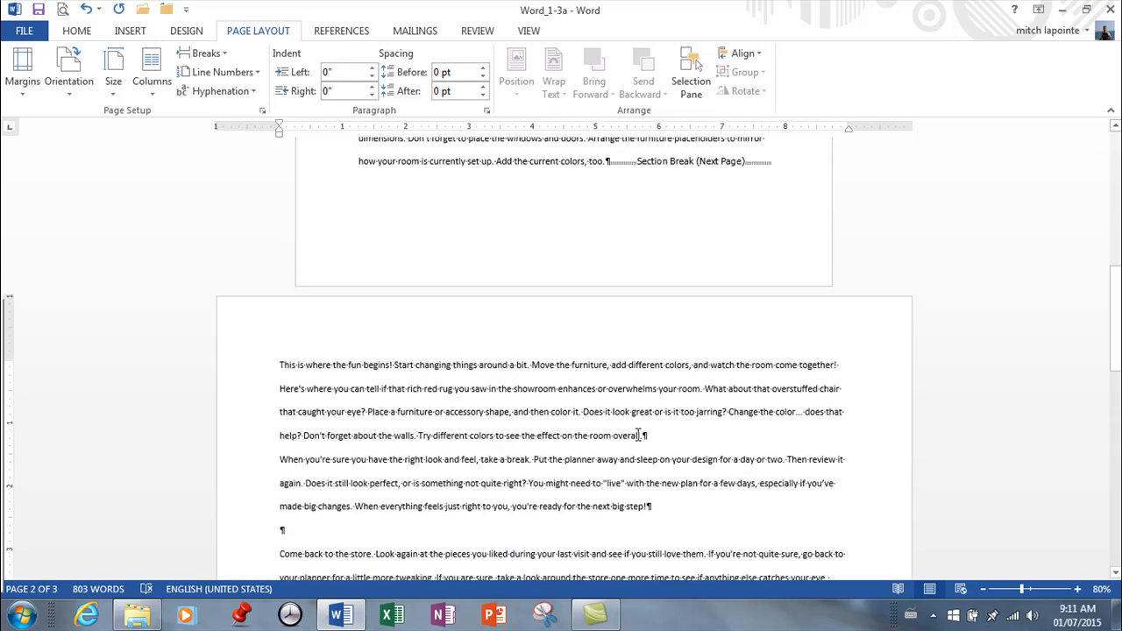
Insert a next-page section break after the paragraph ending "nominal restocking charge."
scroll(625, 379, down, 5)
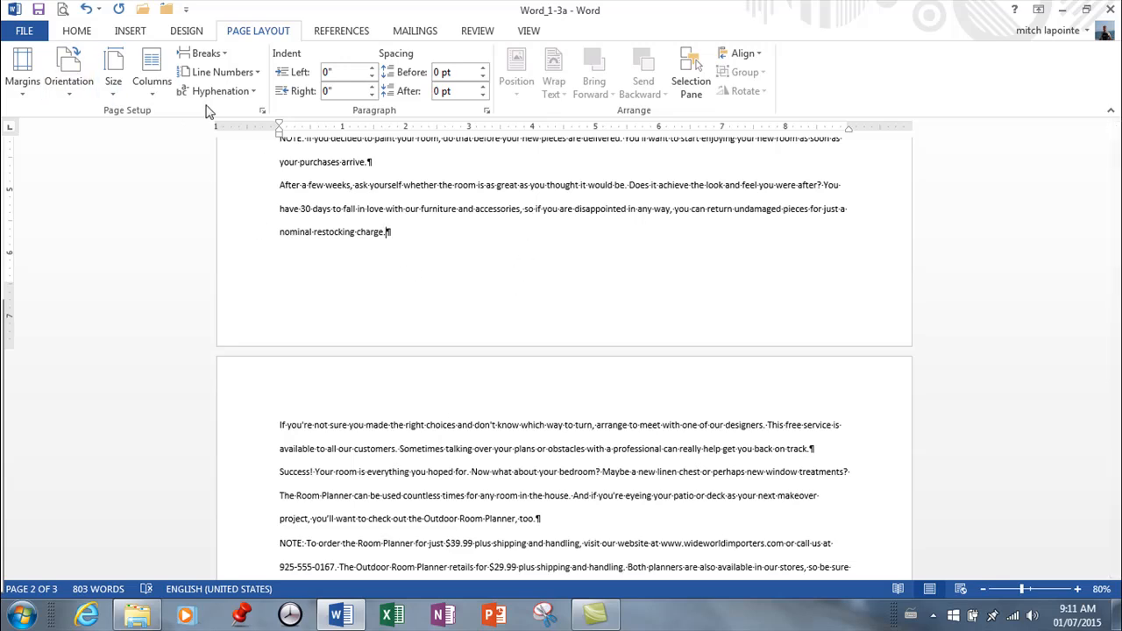
click(215, 53)
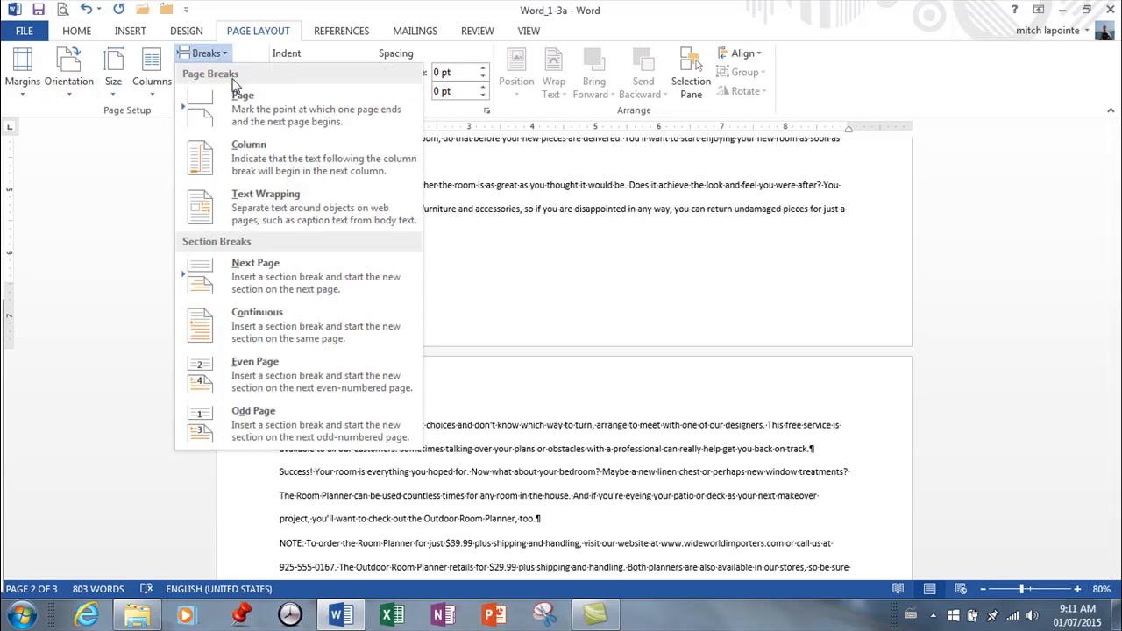
click(252, 277)
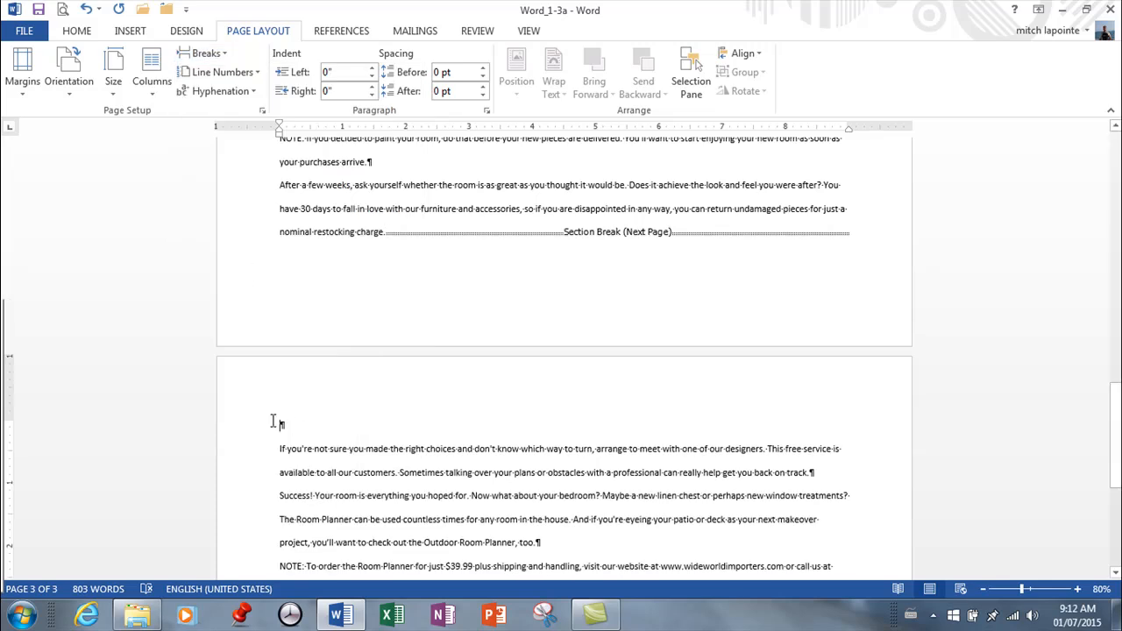
Set the final section, containing the closing paragraphs, to portrait orientation for this section only
scroll(343, 433, down, 2)
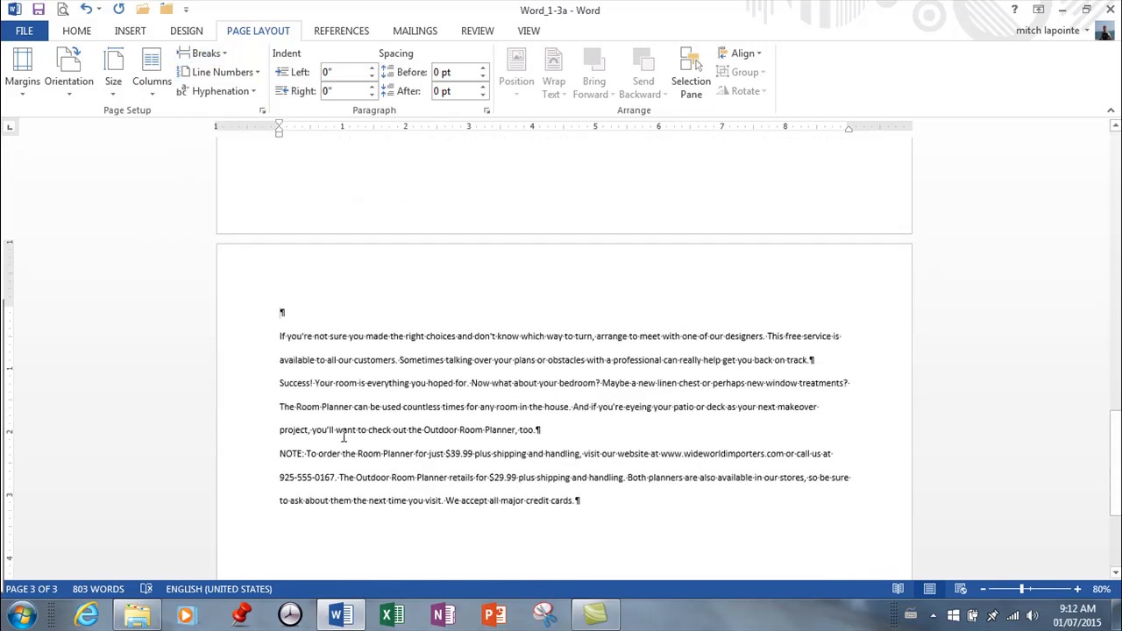
click(26, 88)
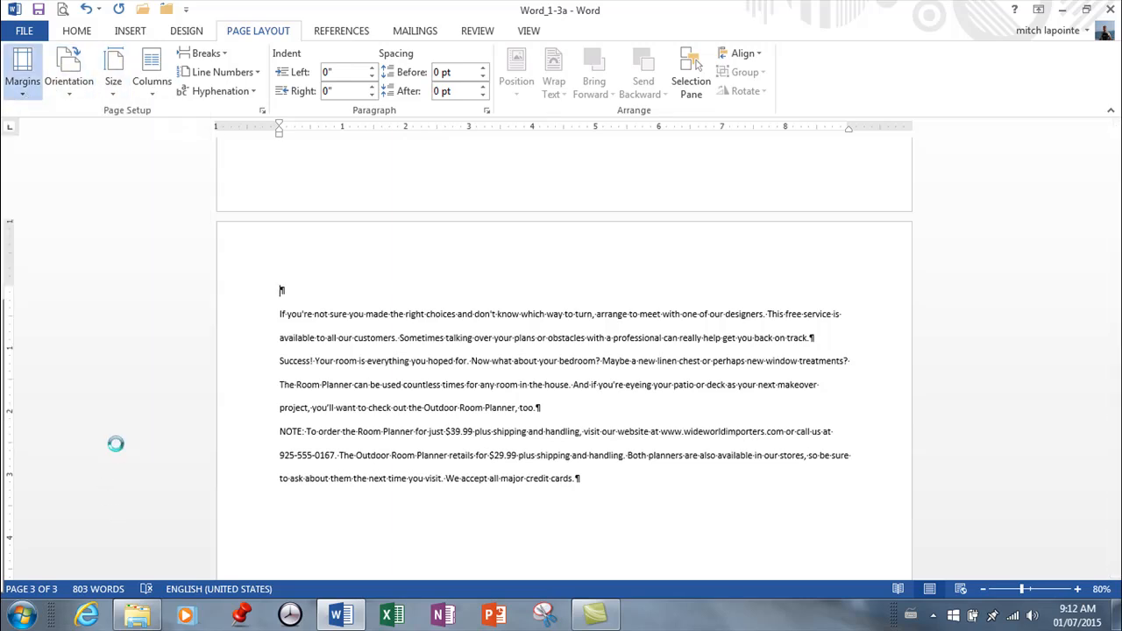
click(117, 444)
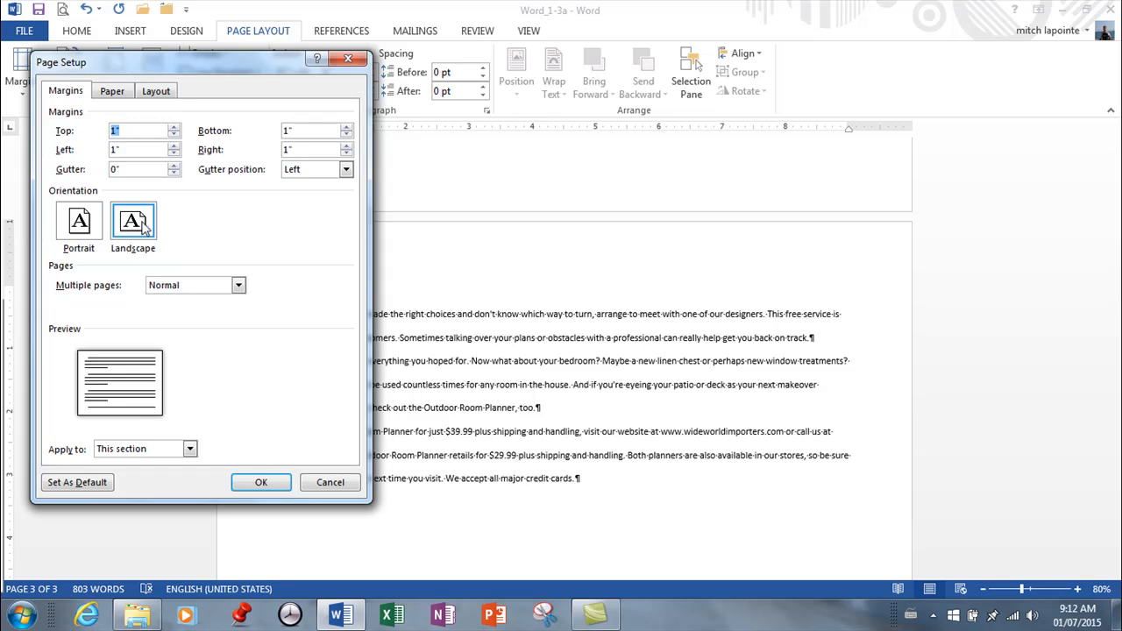
click(97, 226)
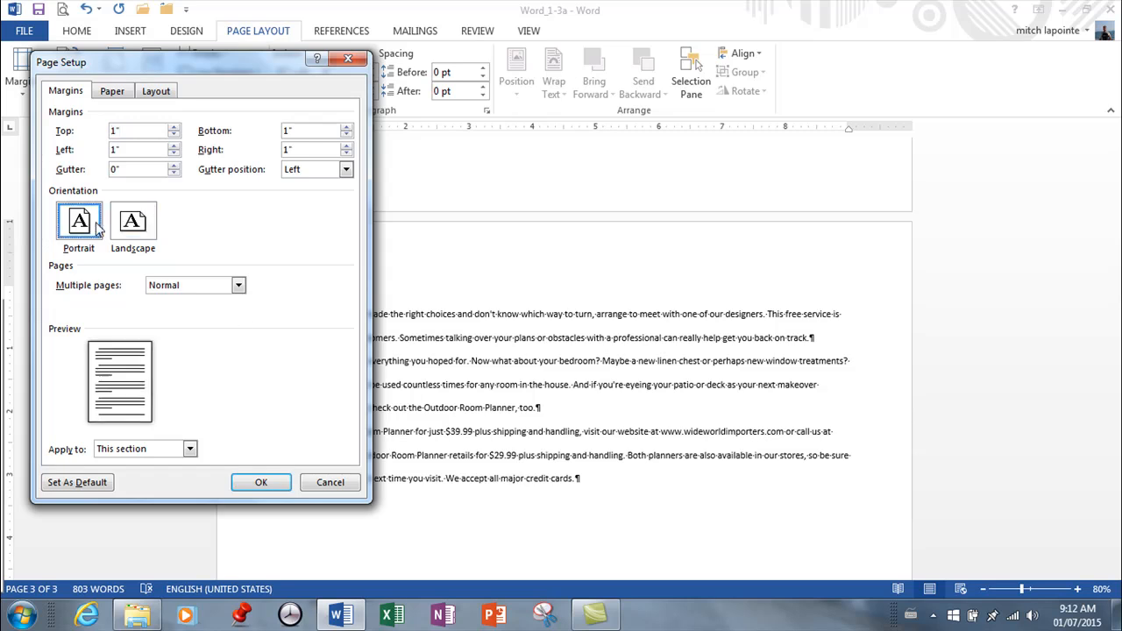
click(261, 484)
Review the page orientation and the section breaks across all pages of the document
scroll(532, 452, up, 5)
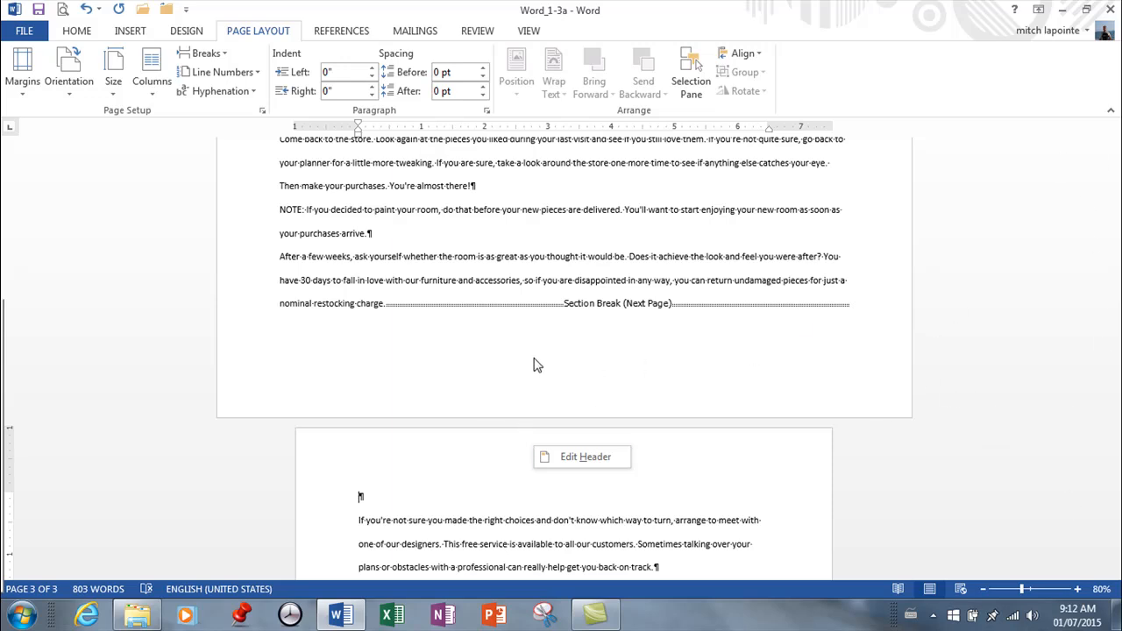
double_click(509, 256)
scroll(515, 256, up, 10)
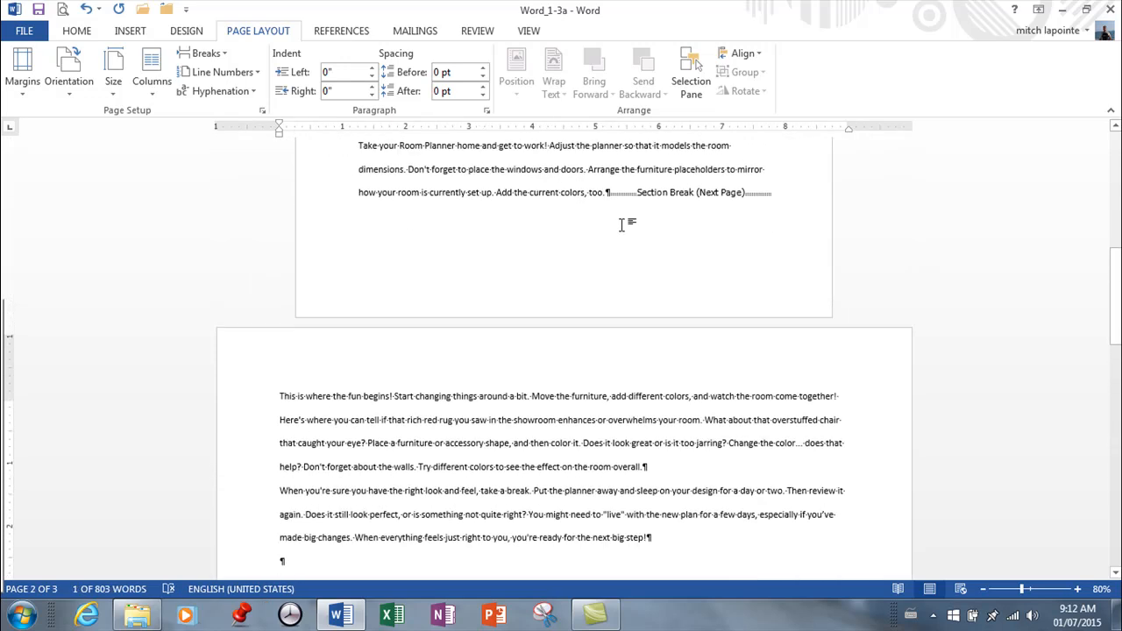
scroll(618, 223, up, 8)
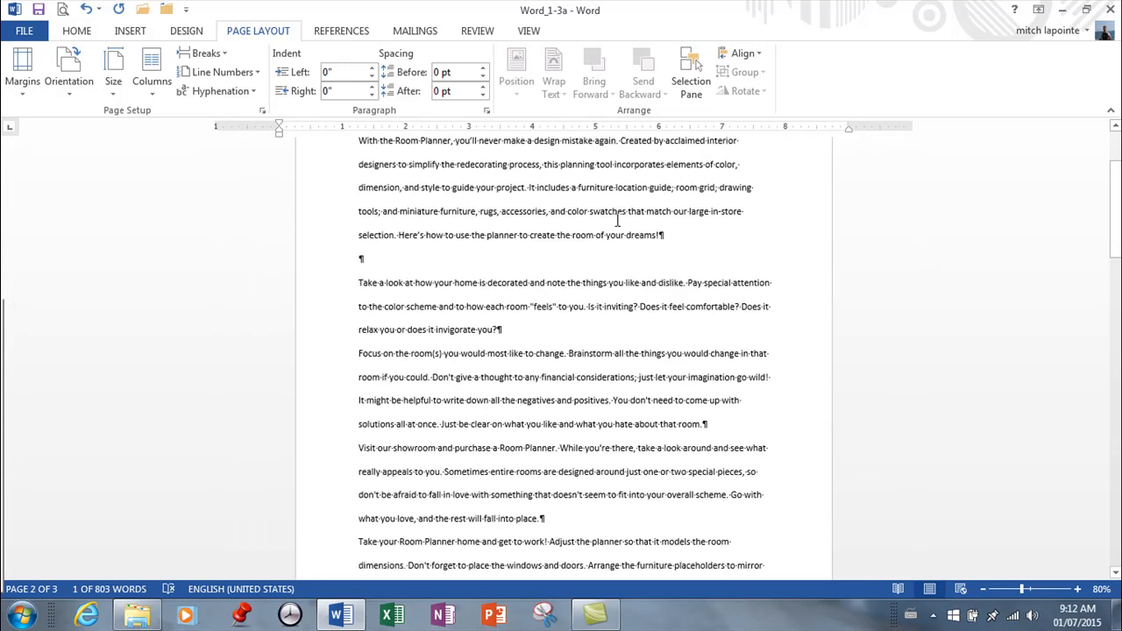
scroll(634, 205, down, 10)
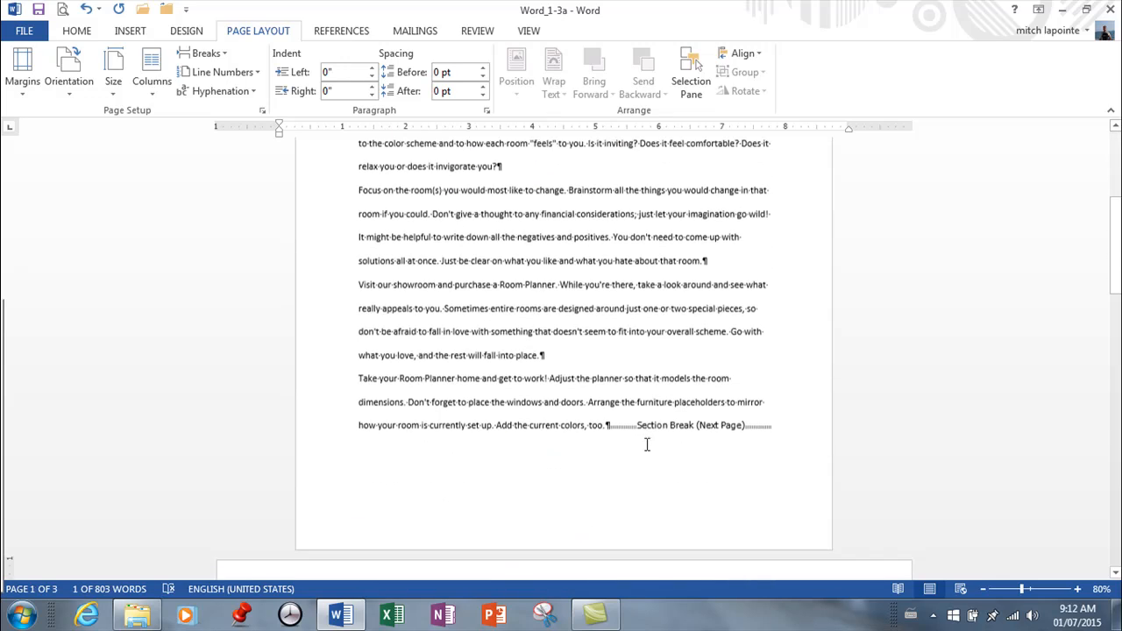
scroll(673, 423, down, 10)
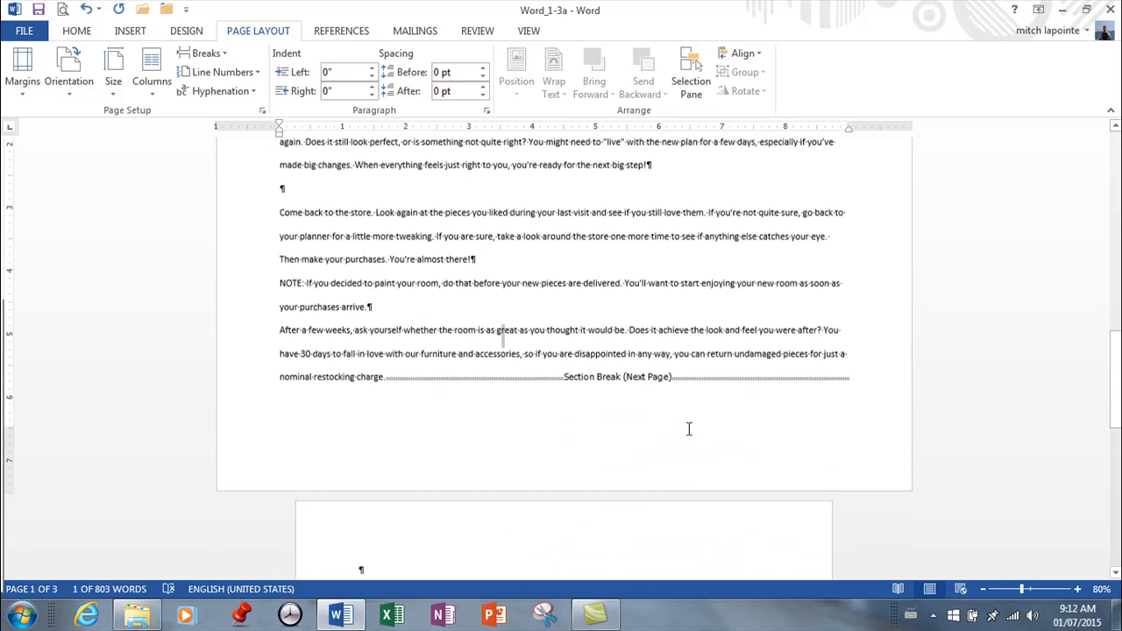
scroll(654, 434, down, 3)
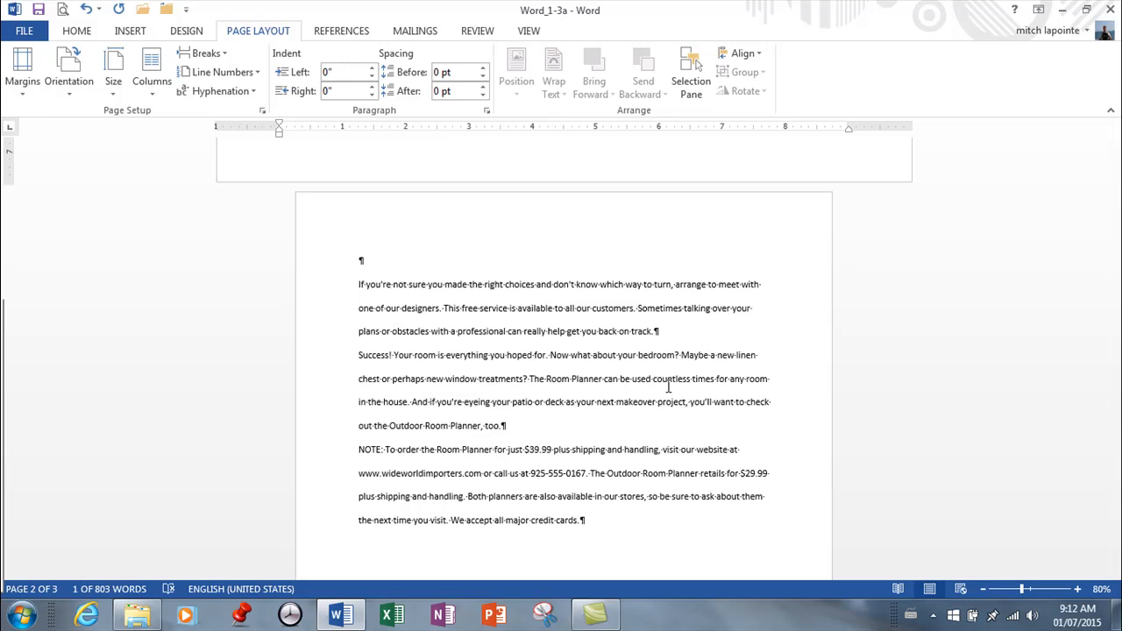
scroll(669, 386, up, 10)
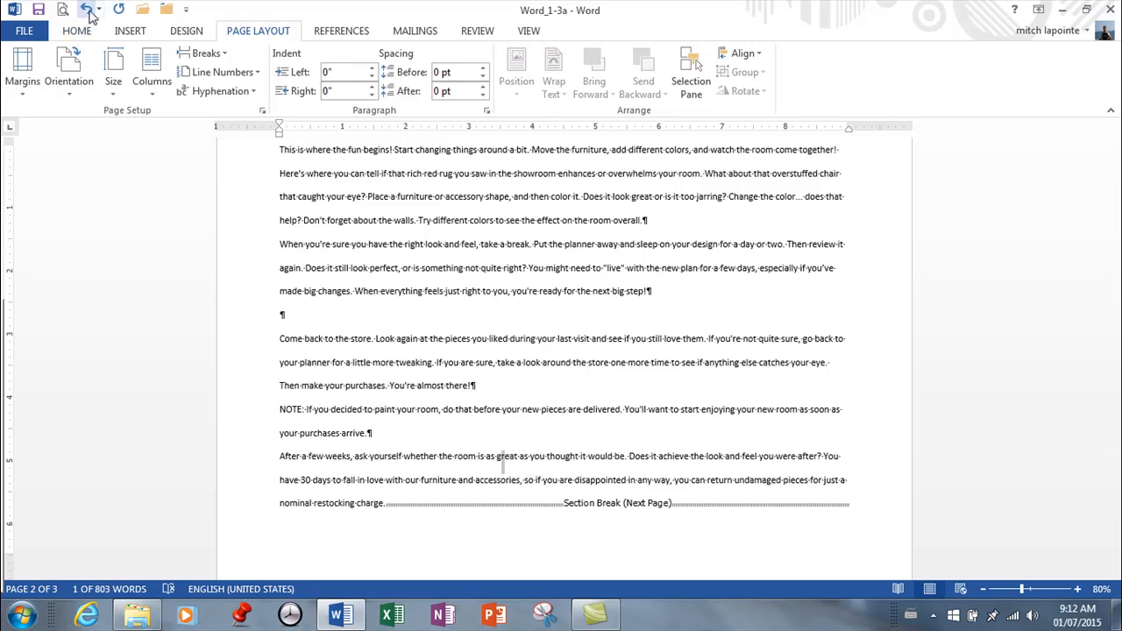
Undo the section breaks and orientation changes, along with the earlier margin and paragraph spacing changes
click(86, 12)
click(86, 11)
click(86, 11)
click(86, 11)
click(86, 11)
Add continuous line numbers to the Simple Room Design document and check the numbering across its pages
click(447, 244)
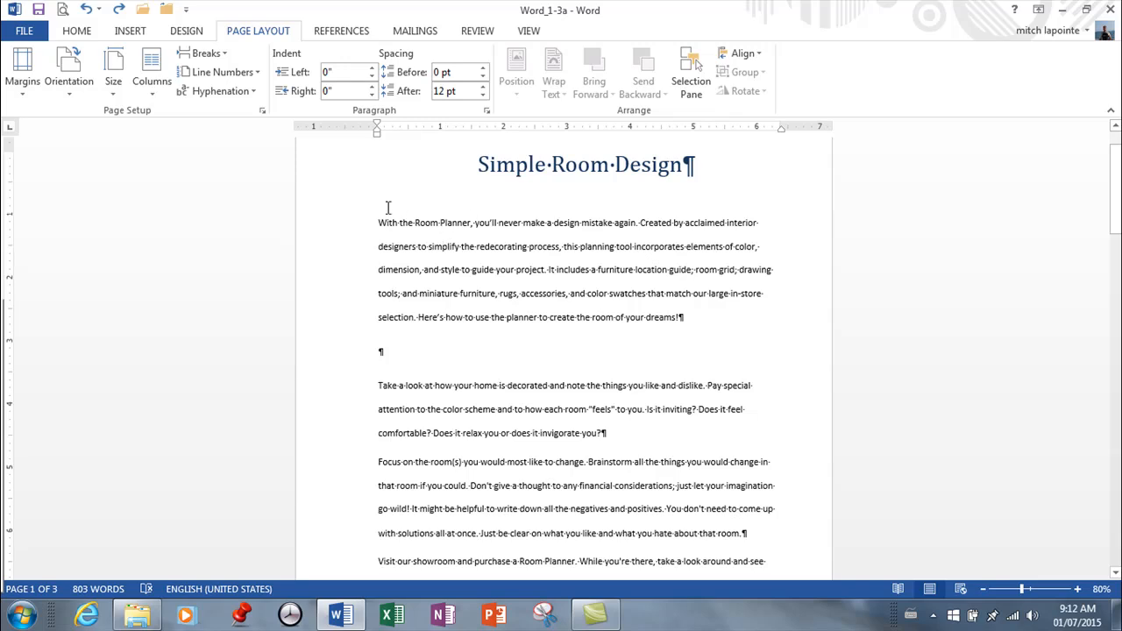
click(259, 75)
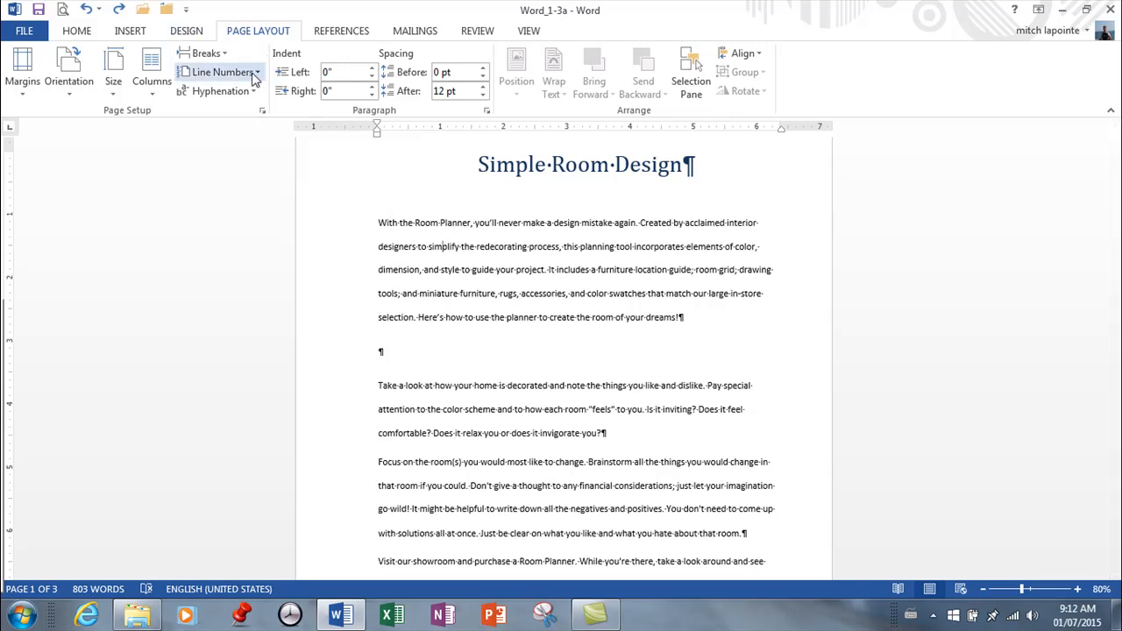
click(237, 113)
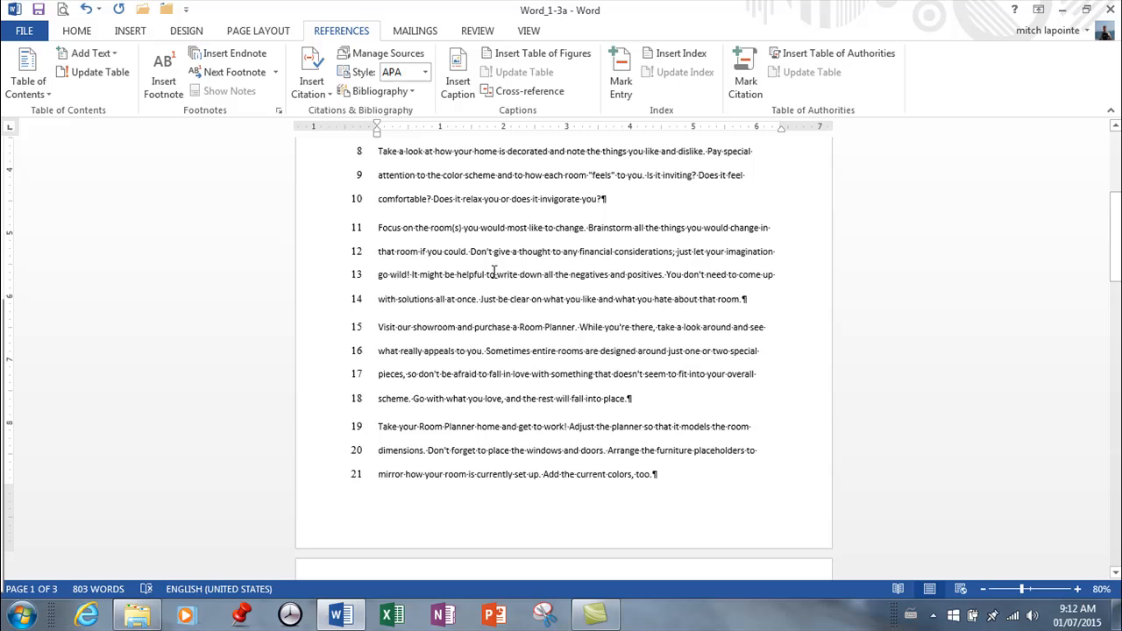
scroll(493, 274, down, 5)
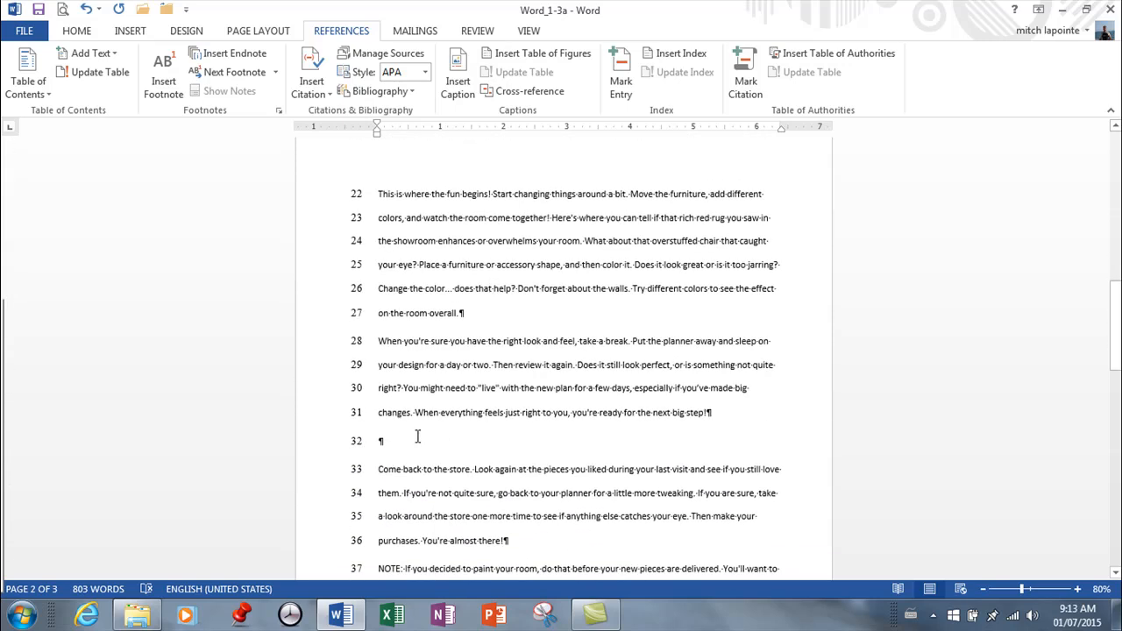
scroll(430, 418, down, 1)
scroll(466, 412, up, 5)
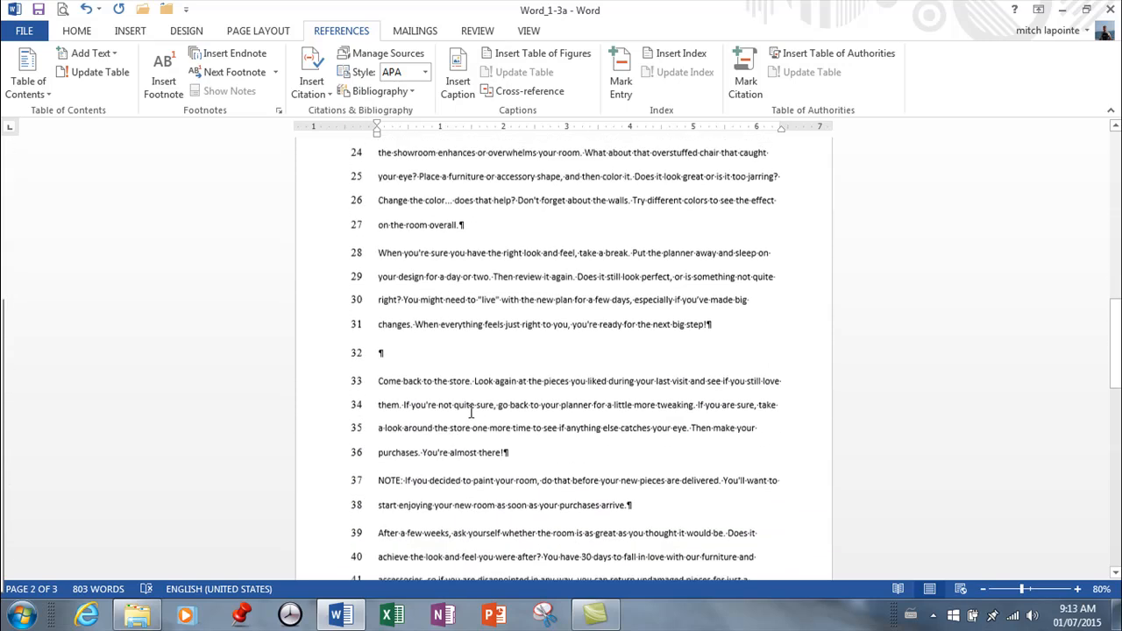
scroll(467, 411, up, 2)
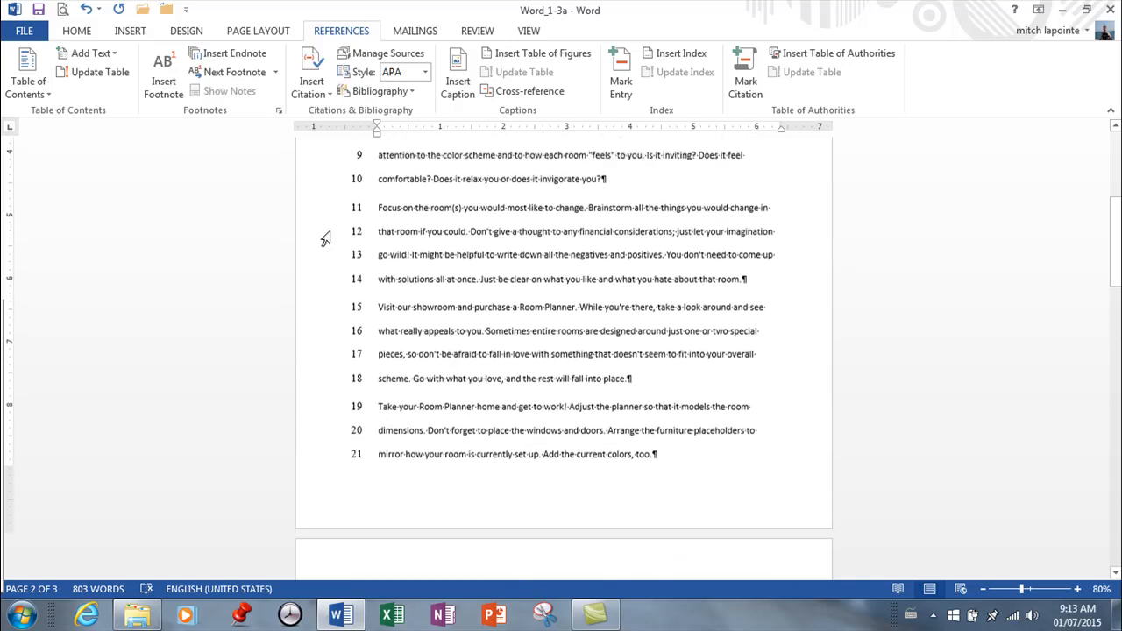
Set the line numbers to restart on each page, and undo all the line numbering
click(263, 34)
click(256, 74)
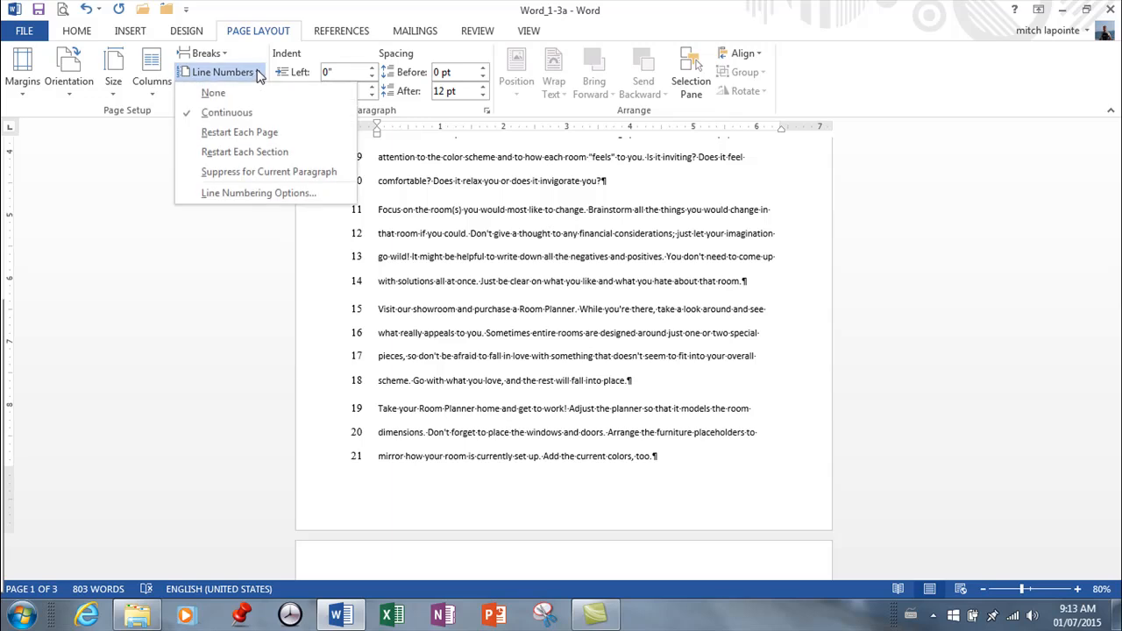
click(208, 132)
scroll(205, 138, up, 6)
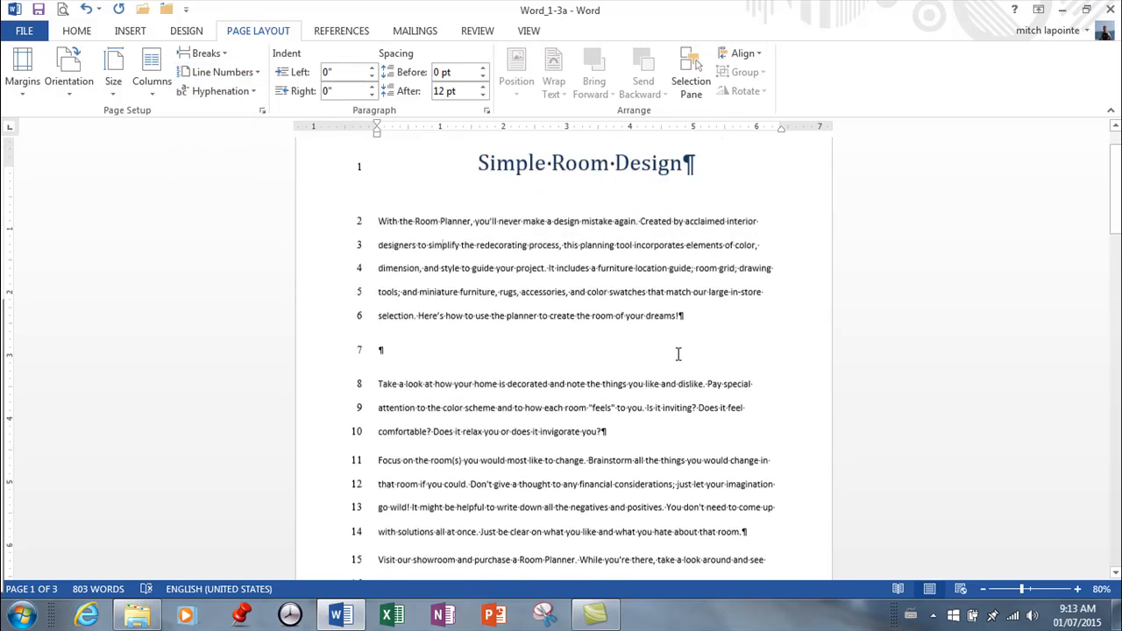
scroll(680, 356, down, 7)
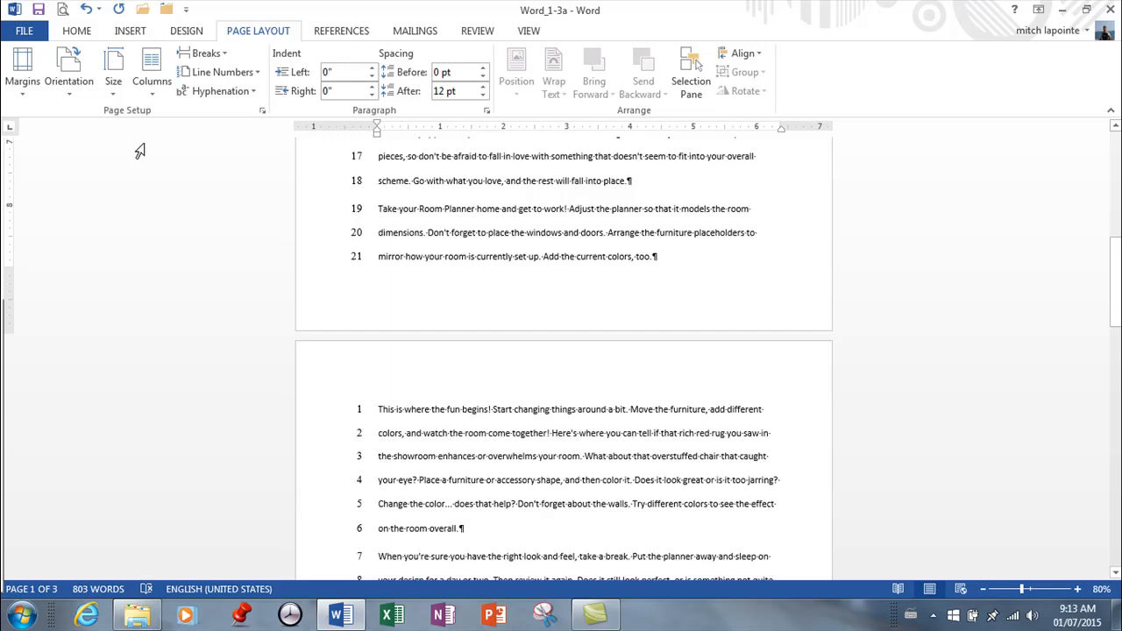
click(86, 9)
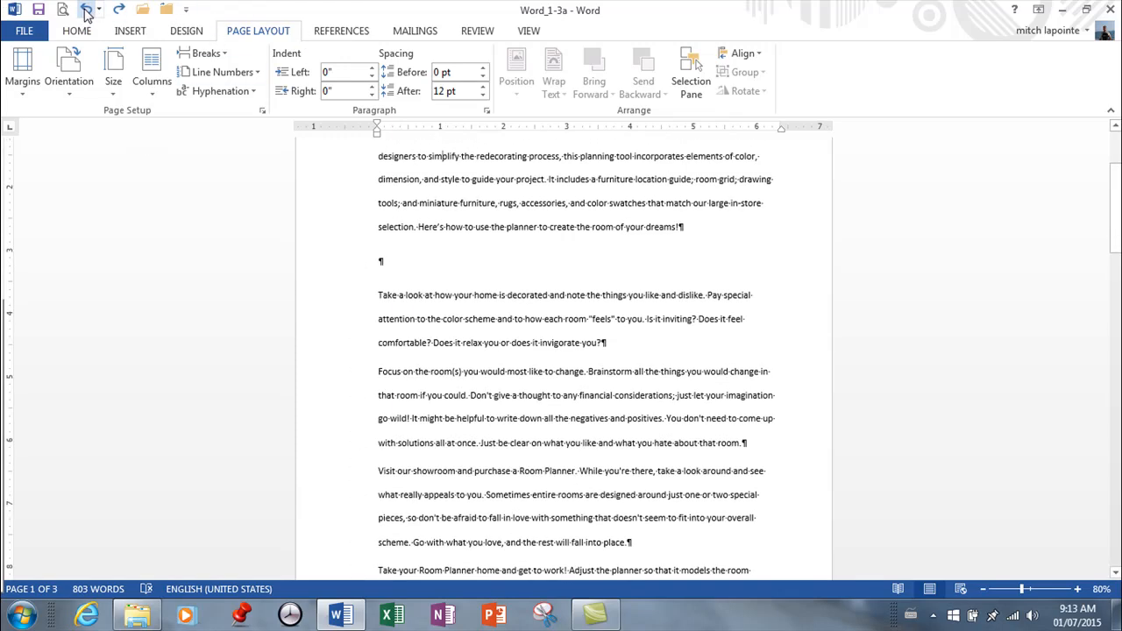
scroll(834, 306, up, 2)
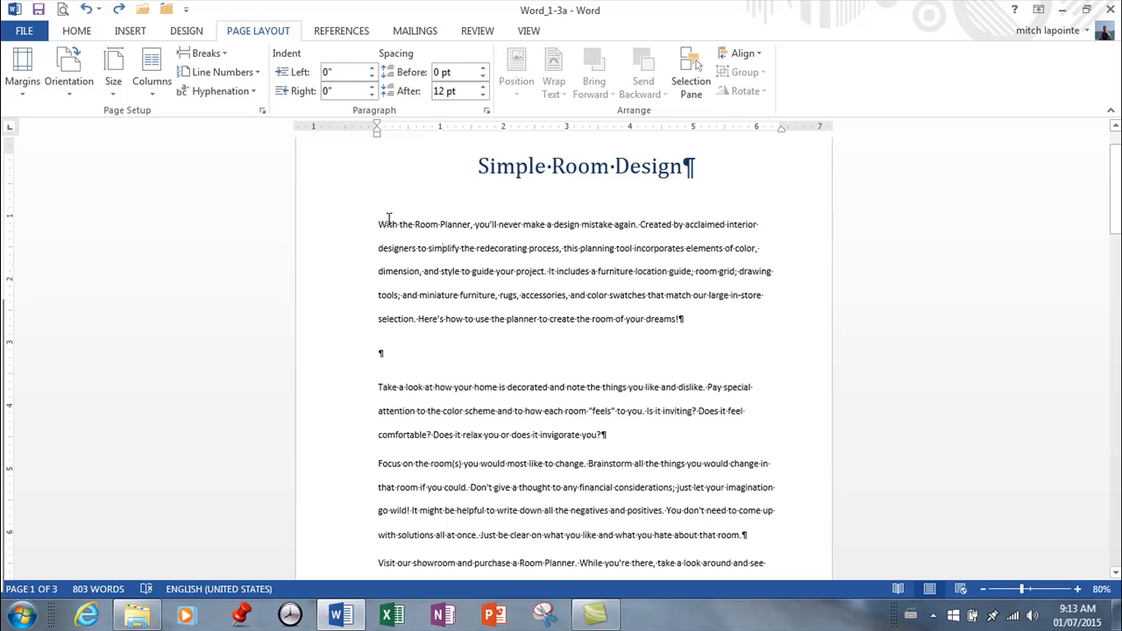
Turn on automatic hyphenation for the document, check the line endings, and set hyphenation back to None
click(249, 91)
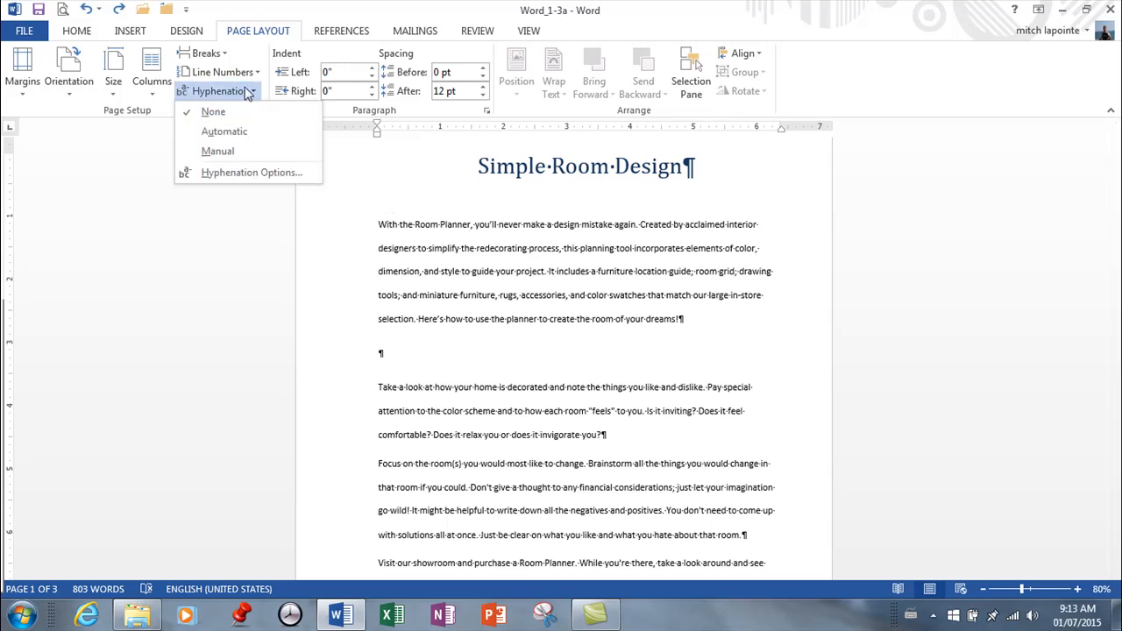
click(220, 131)
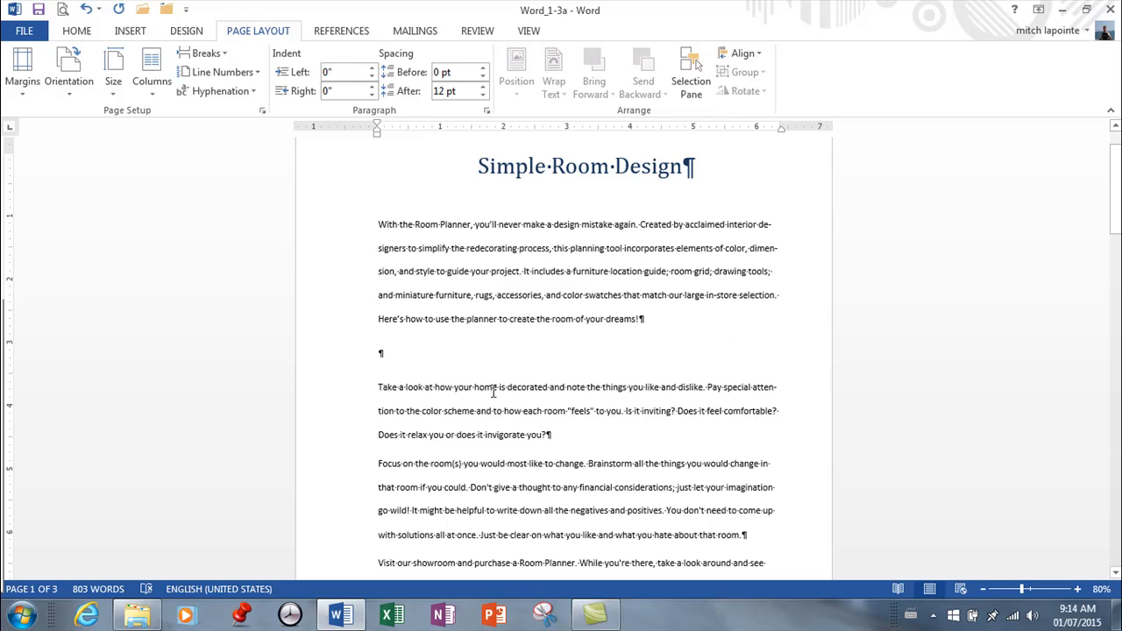
scroll(501, 384, down, 1)
scroll(504, 377, down, 5)
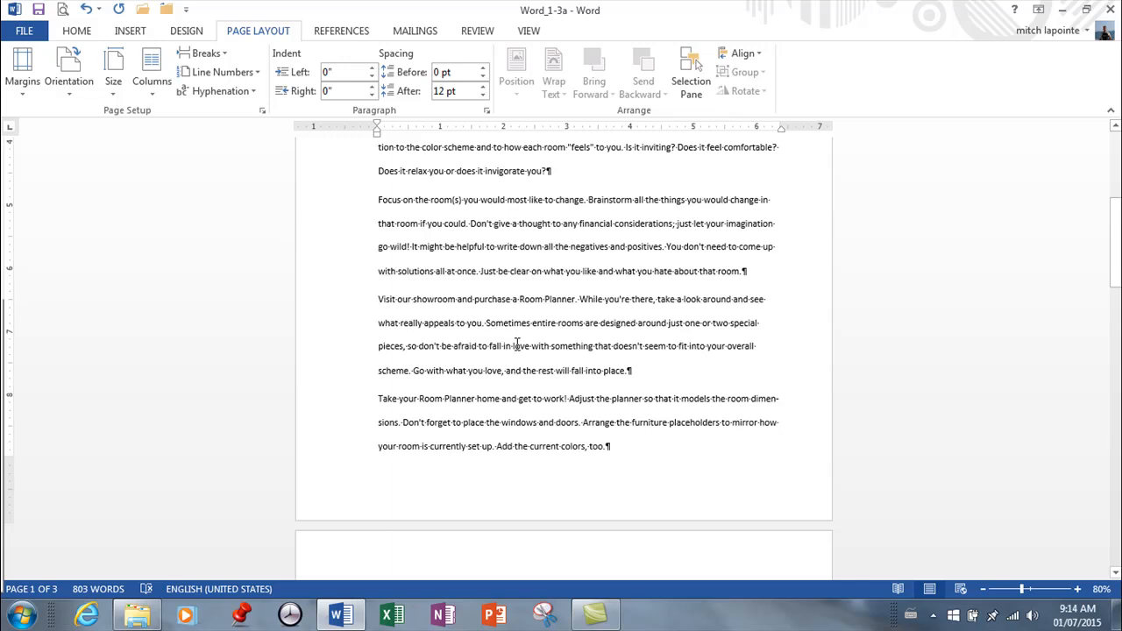
scroll(535, 335, up, 5)
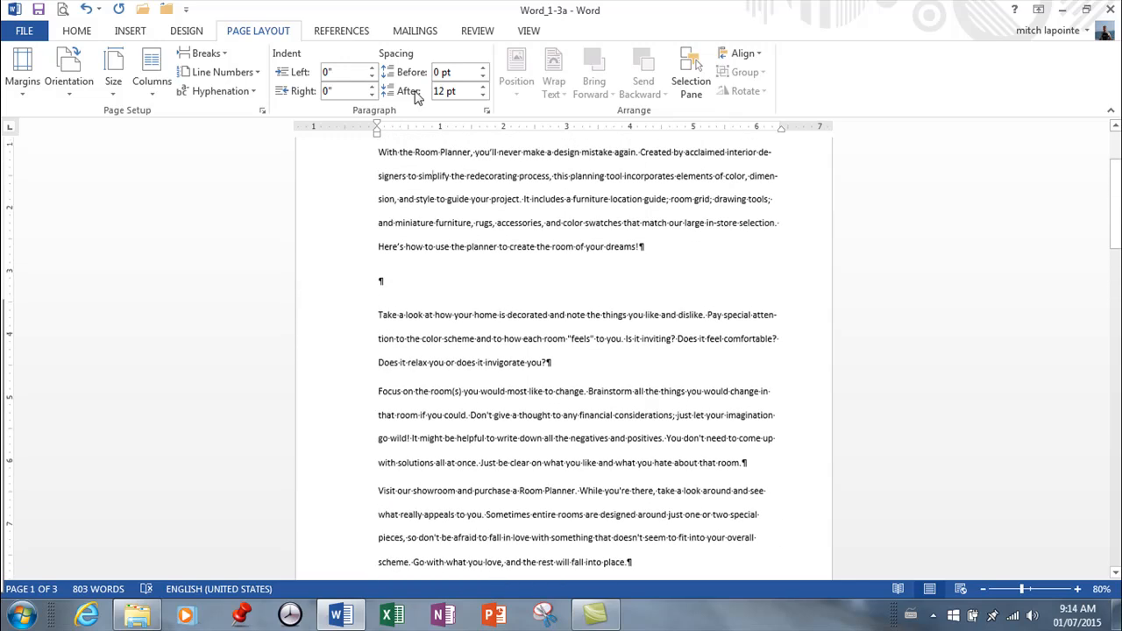
click(251, 93)
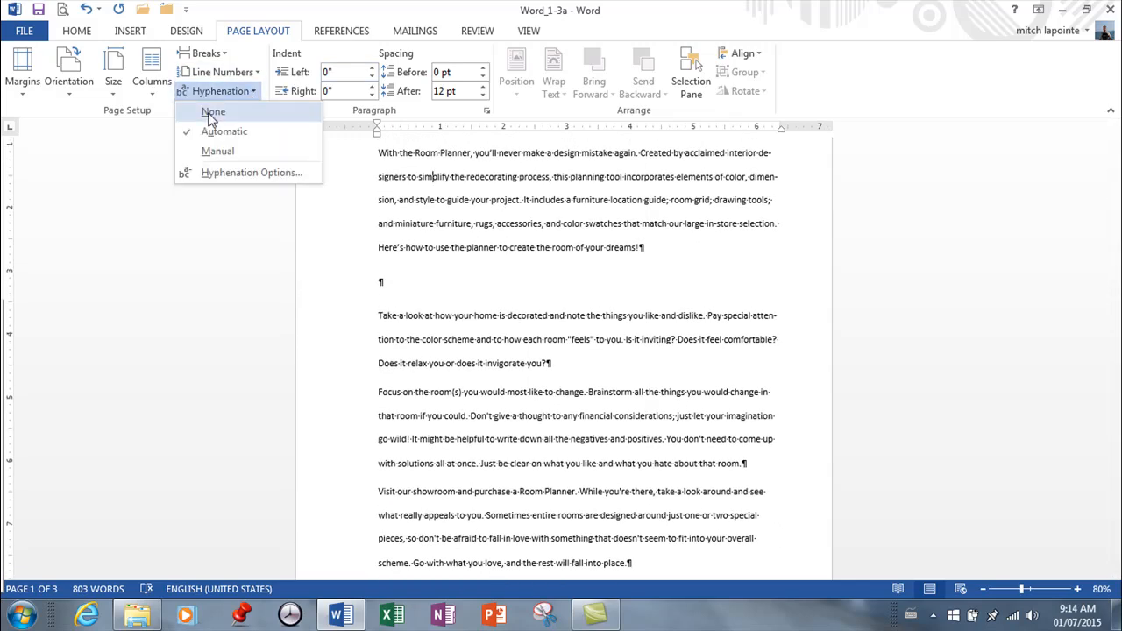
click(221, 110)
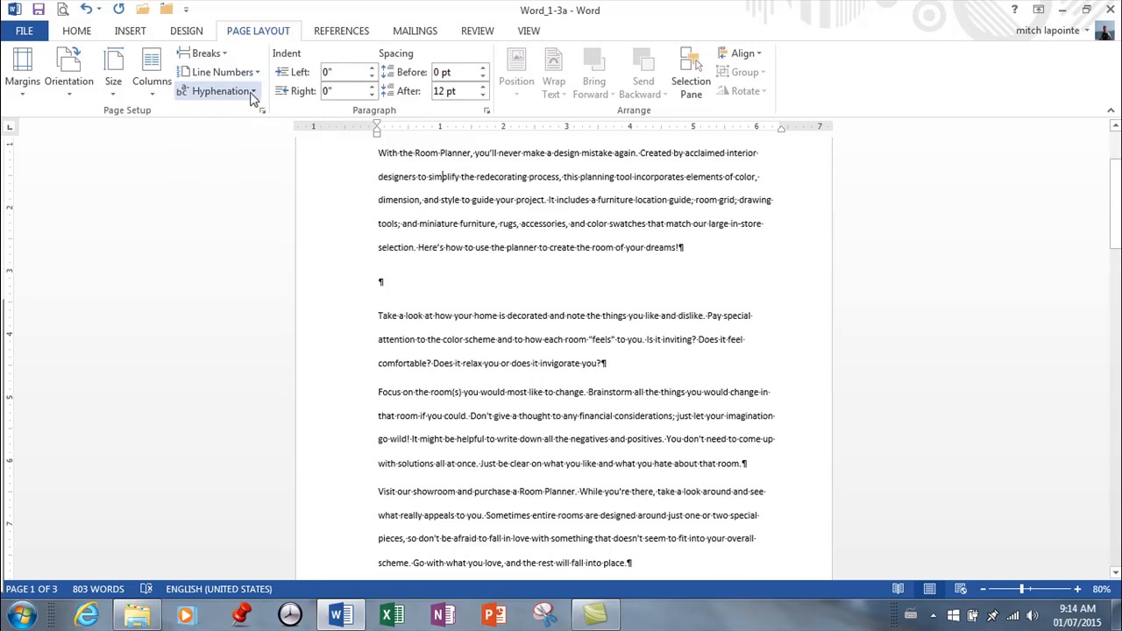
Try manual hyphenation on the document, cancelling at the suggested break in "designers"
click(251, 93)
click(228, 152)
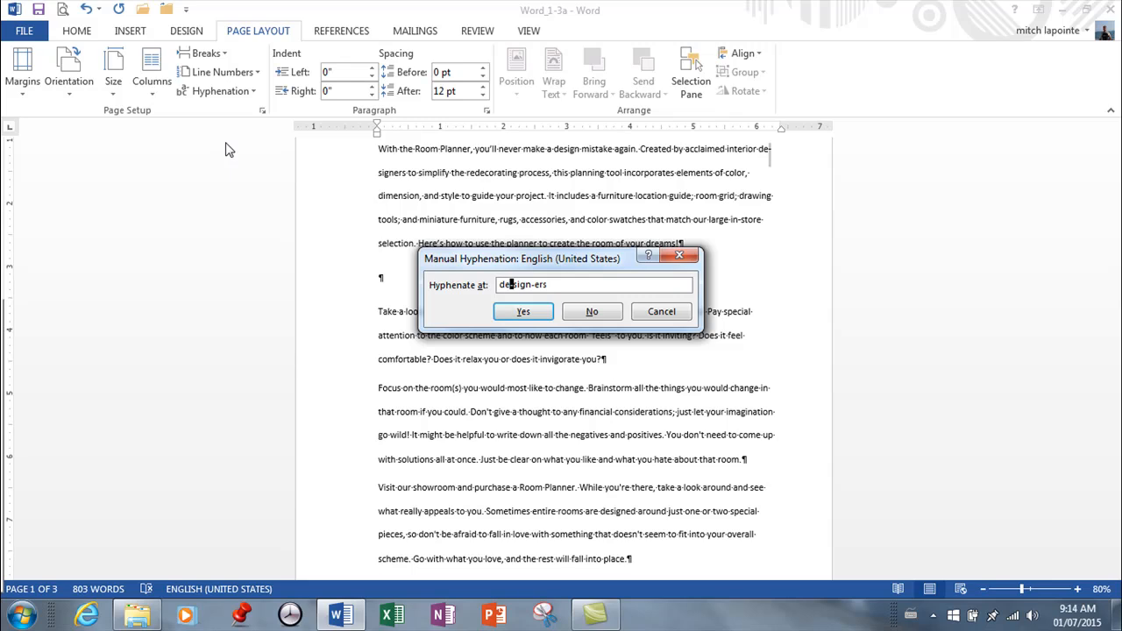
click(671, 313)
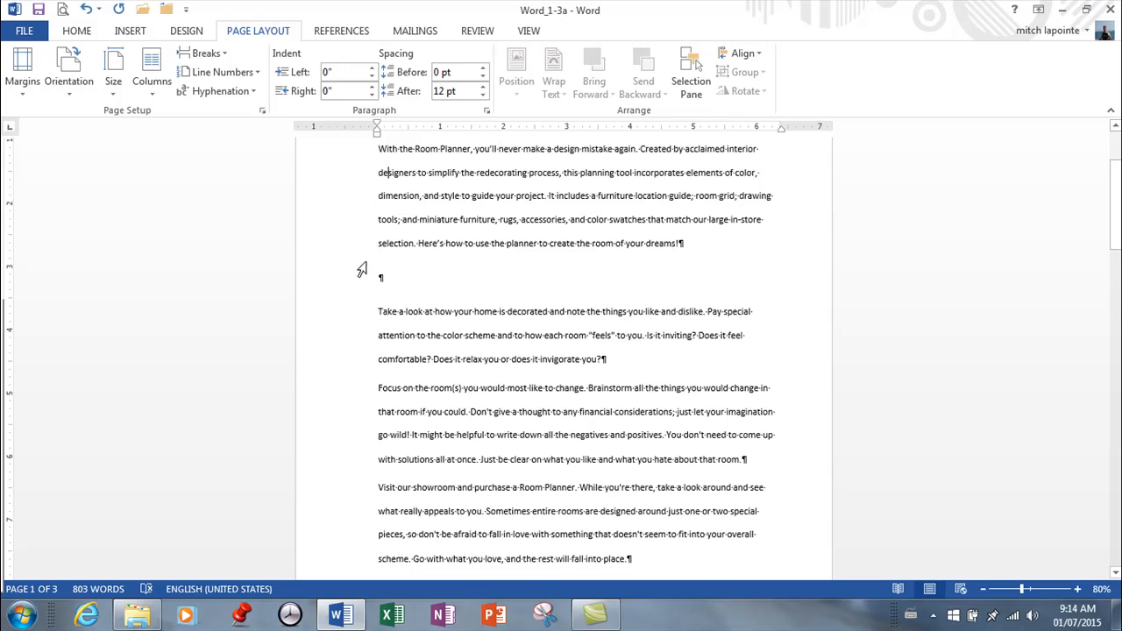
Replace the space between "interior" and "designers" in the first body paragraph with a nonbreaking space and inspect it at 260% zoom
scroll(721, 303, up, 2)
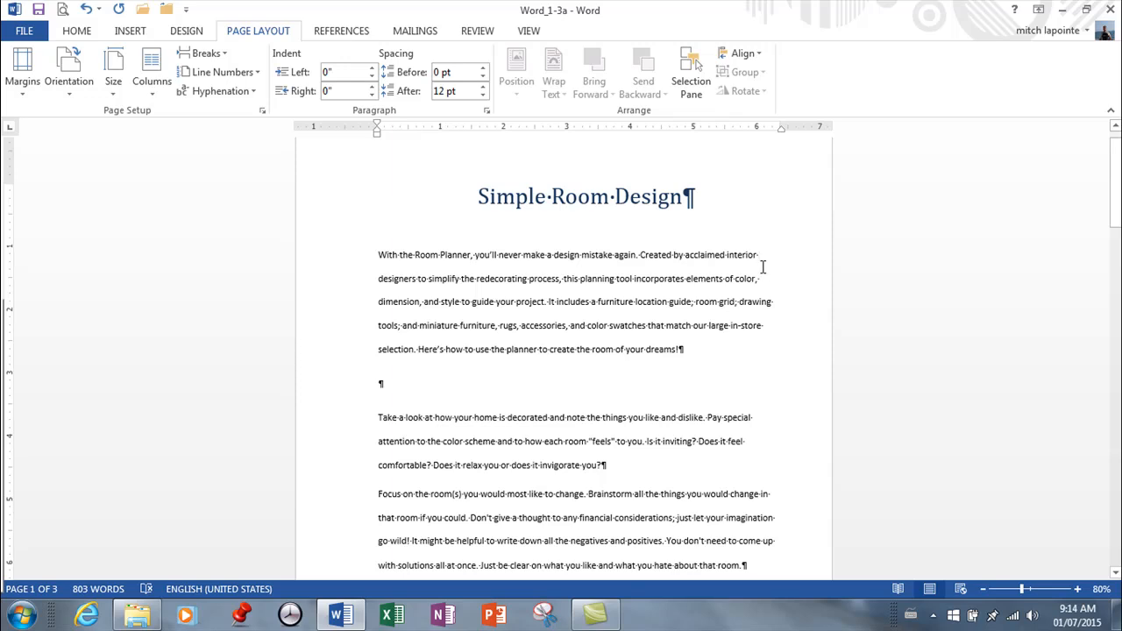
key(BackSpace)
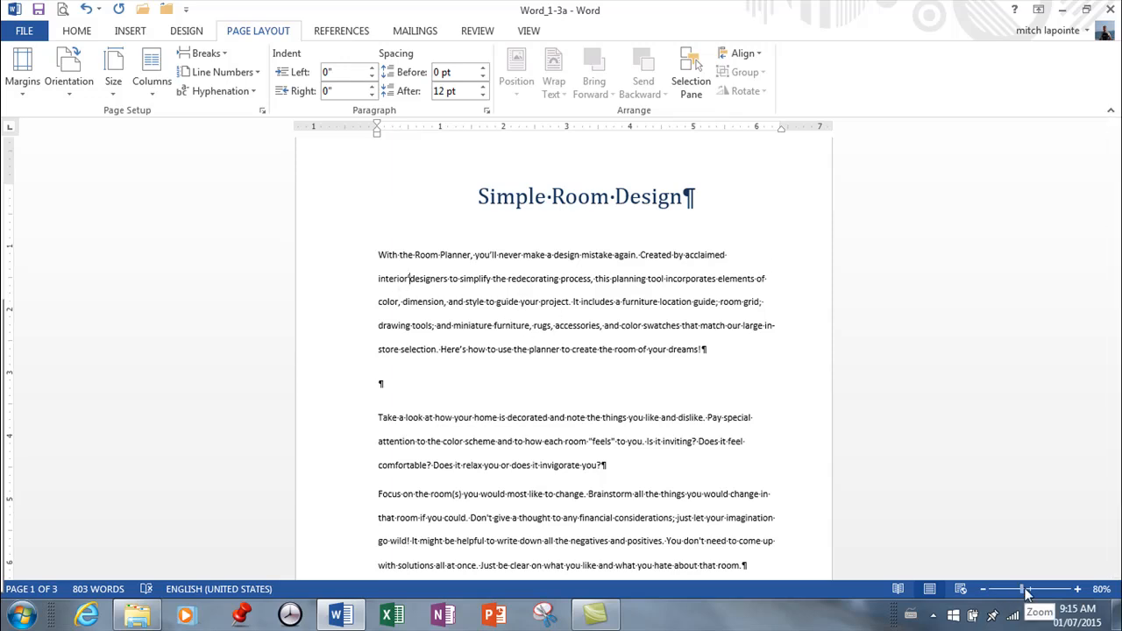
drag(1022, 589, 1047, 590)
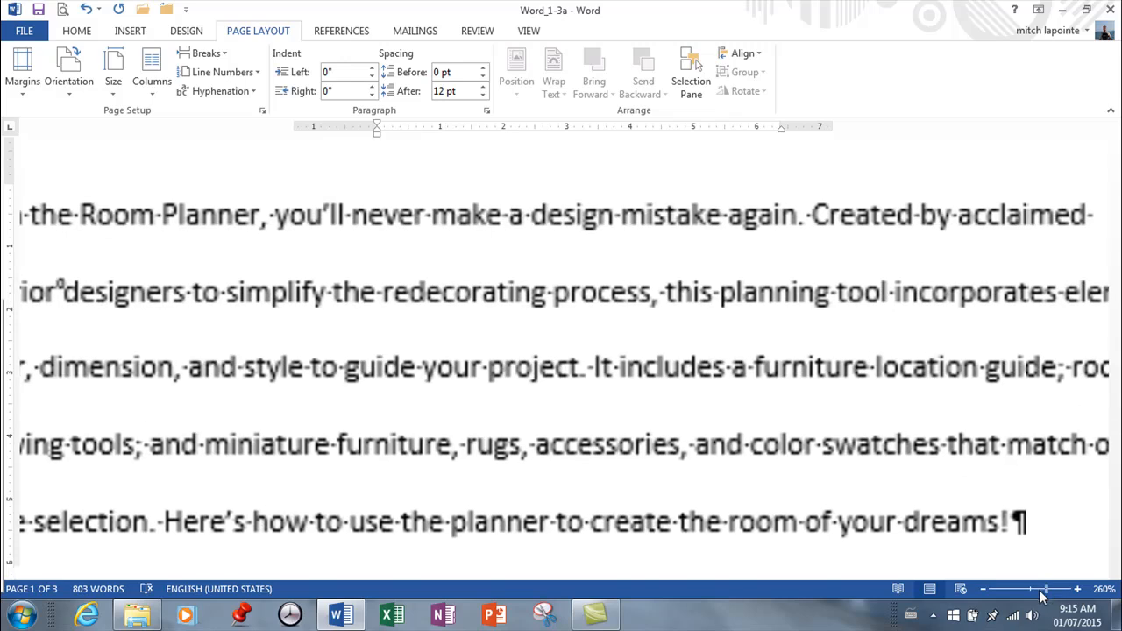
drag(861, 573, 650, 537)
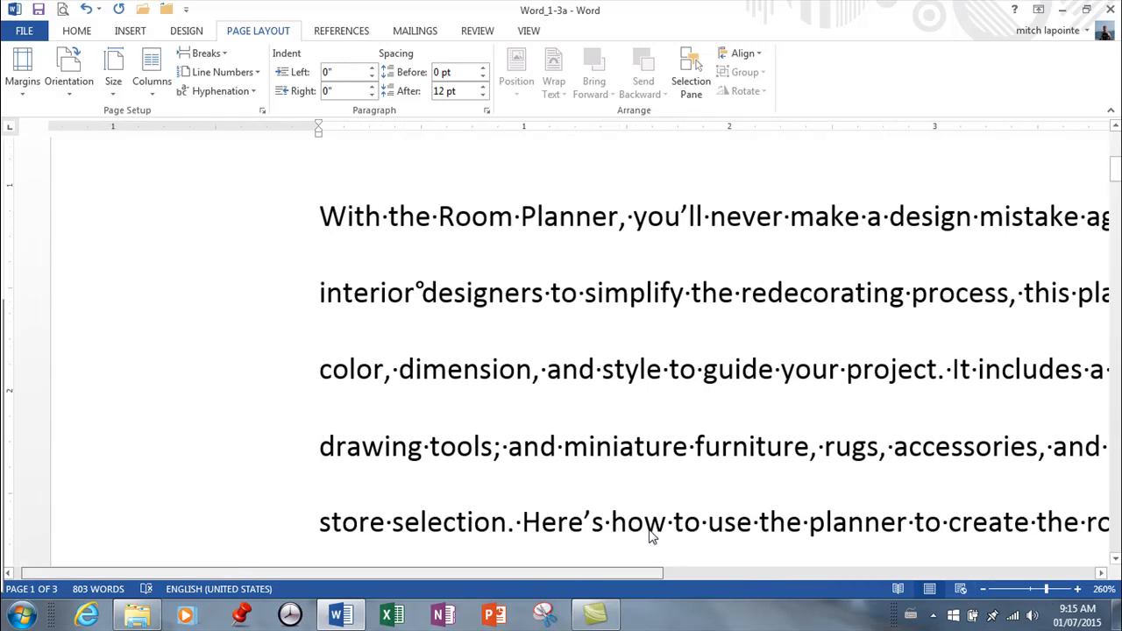
click(422, 293)
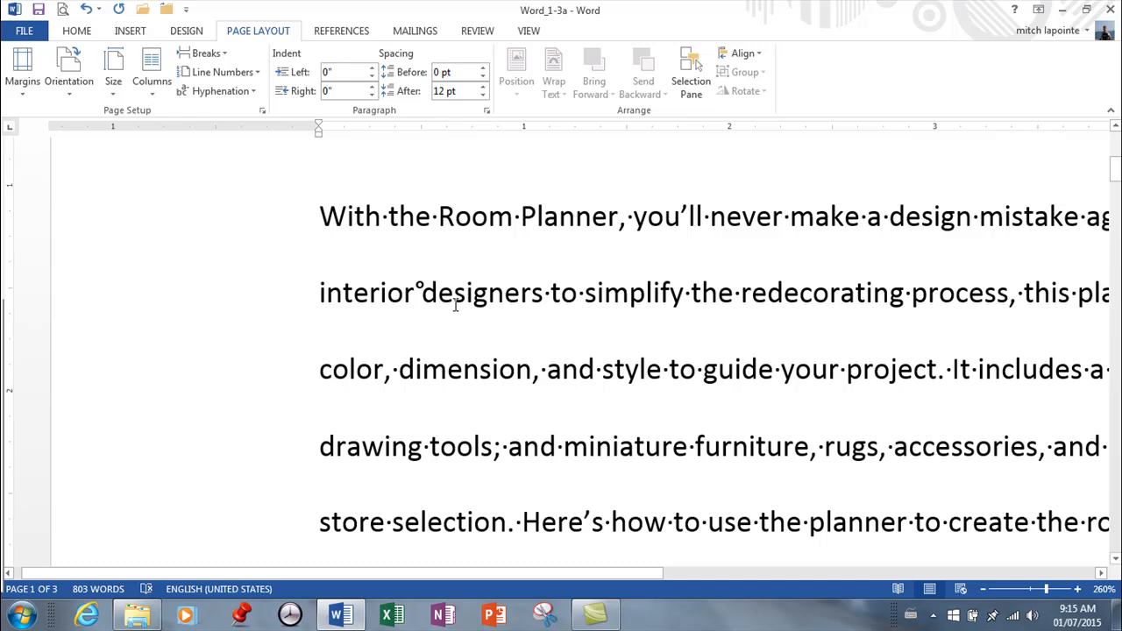
Split the paragraph before "designers" and insert a Nonbreaking Space special character at the start of the new paragraph
key(Return)
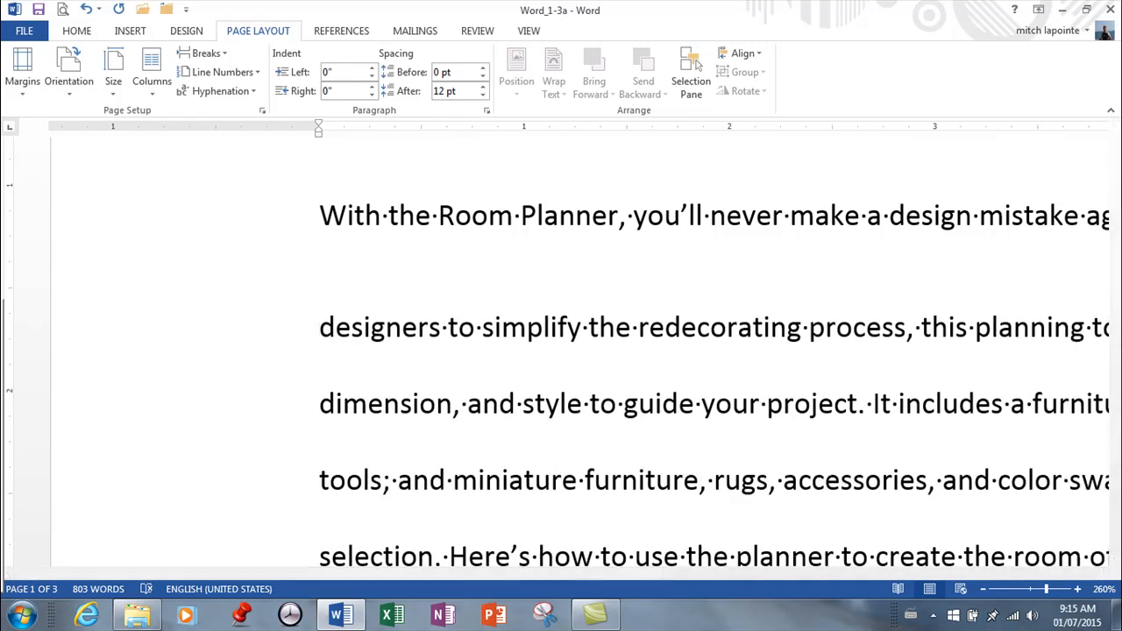
click(130, 33)
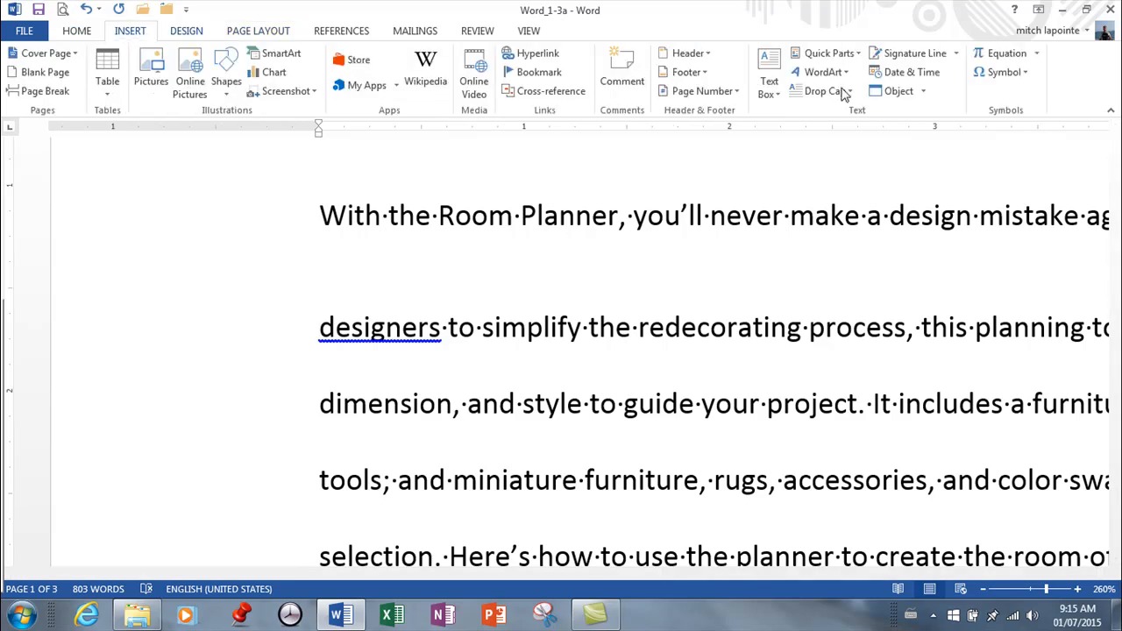
click(1002, 72)
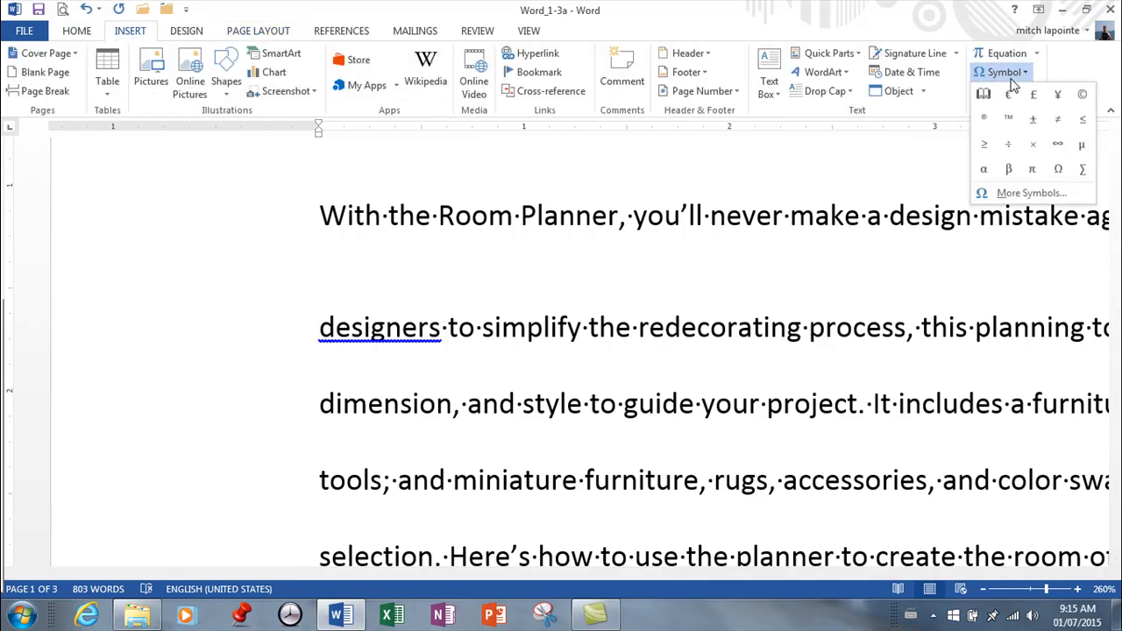
click(1033, 193)
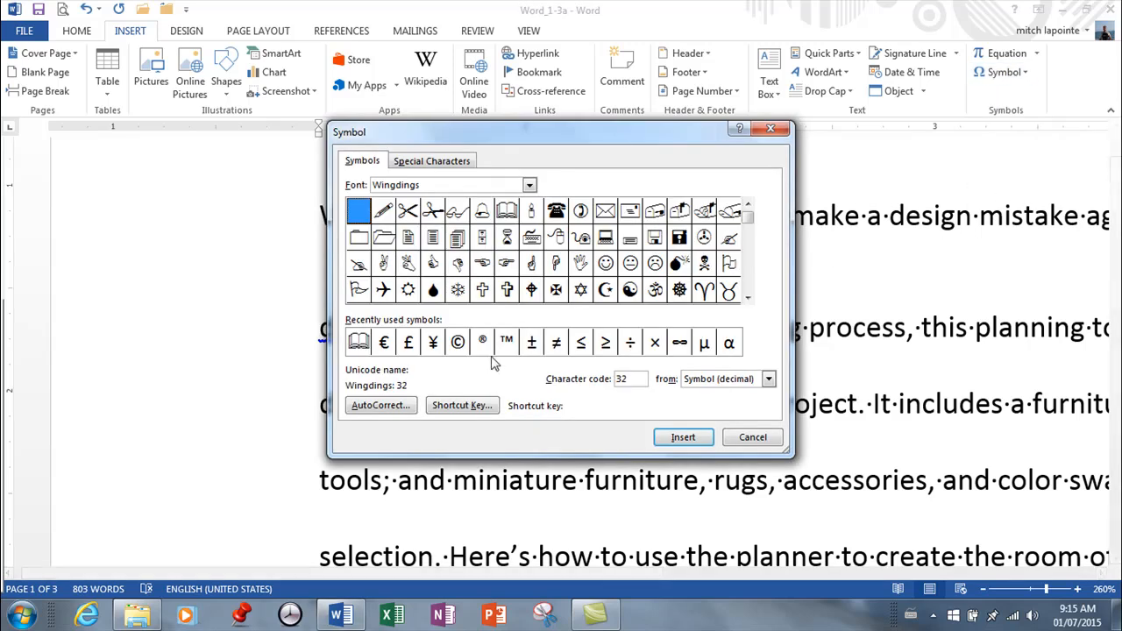
click(412, 165)
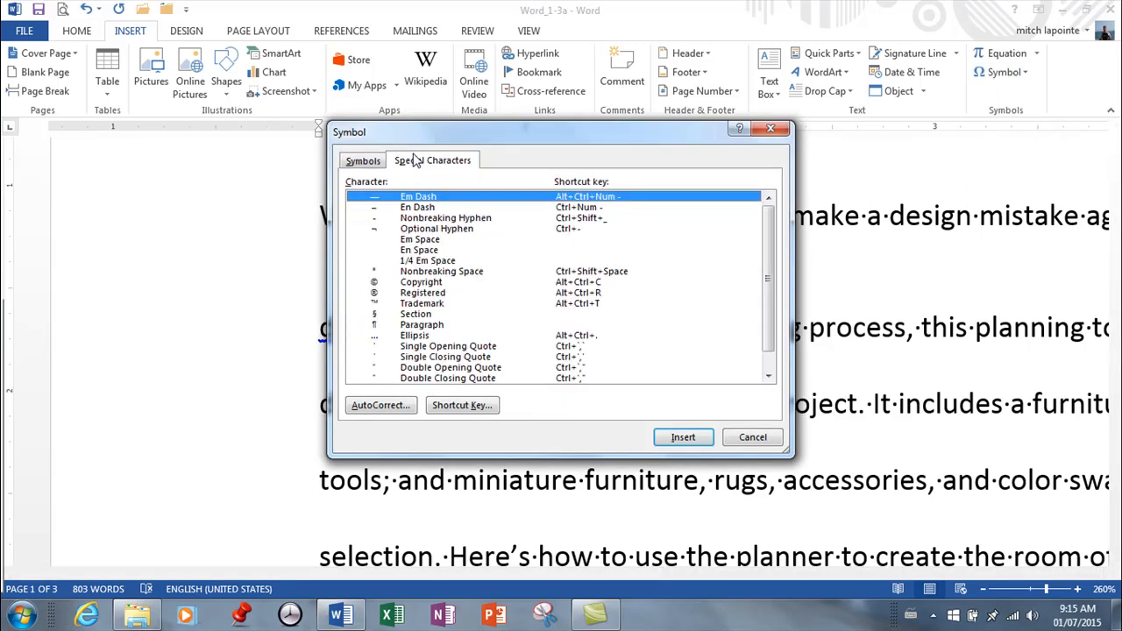
click(455, 273)
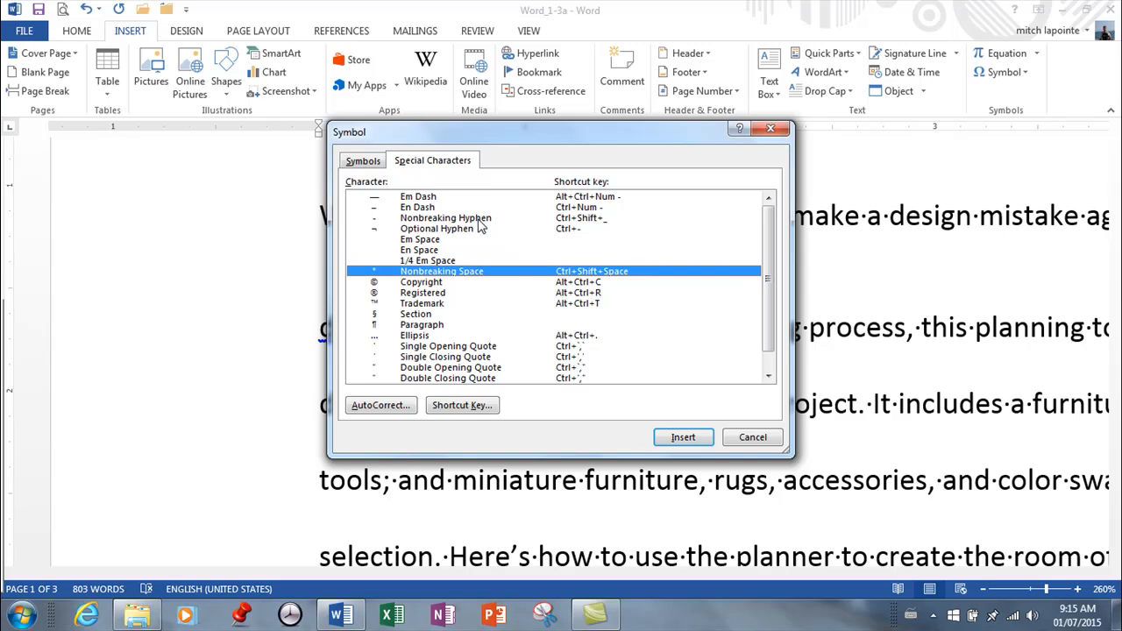
click(685, 438)
click(754, 438)
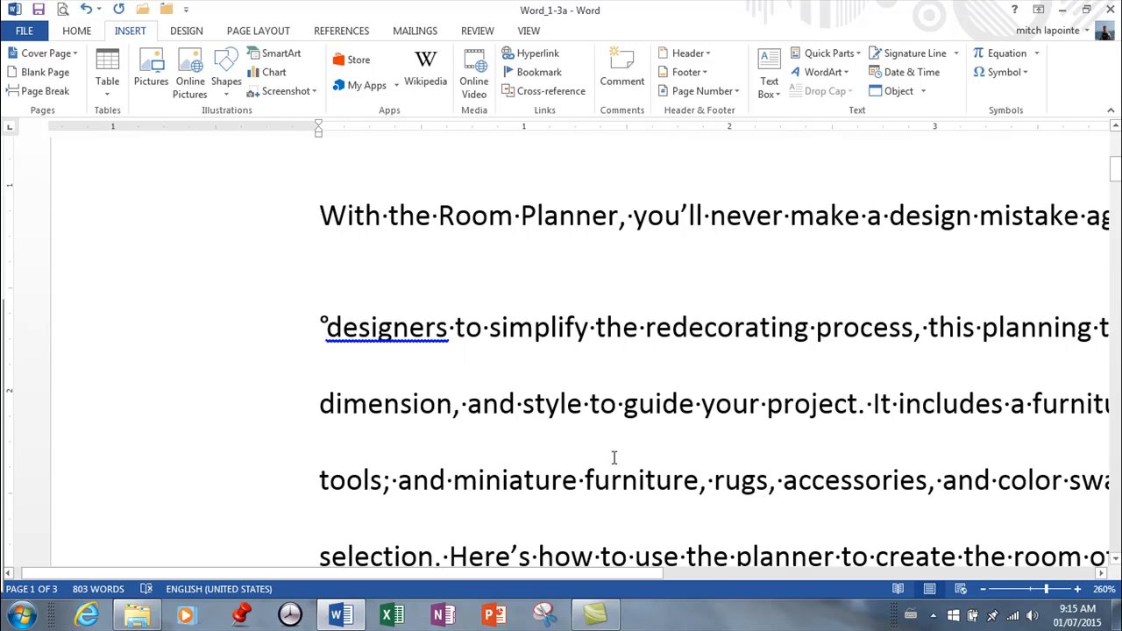
Rejoin the split paragraph after "interior" and delete the duplicate nonbreaking space before "designers"
drag(658, 575, 1039, 598)
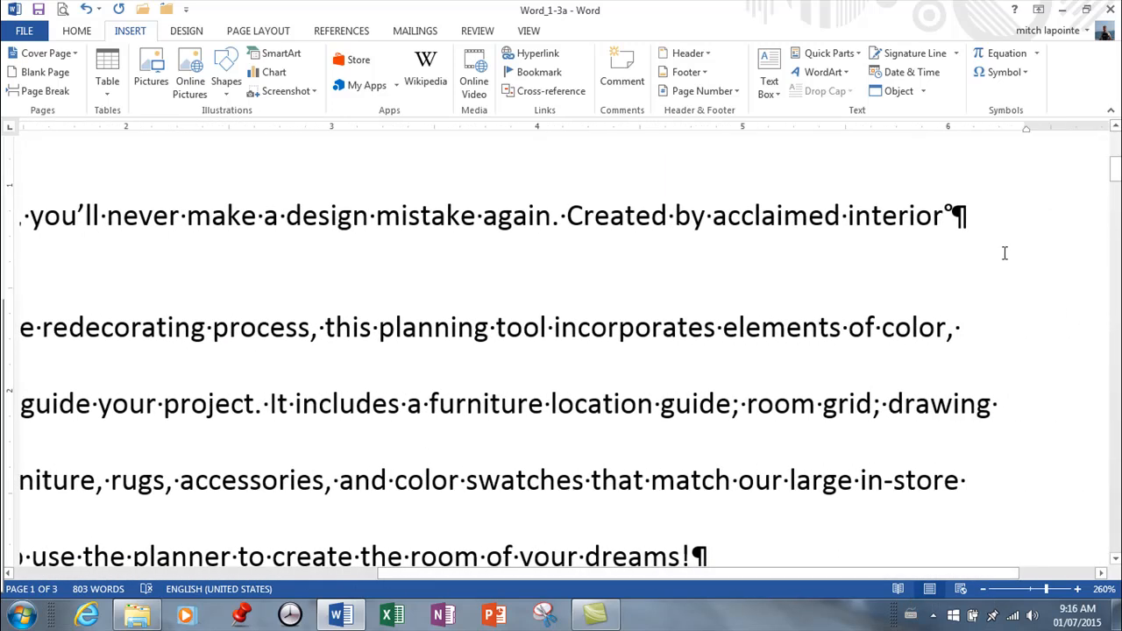
key(Delete)
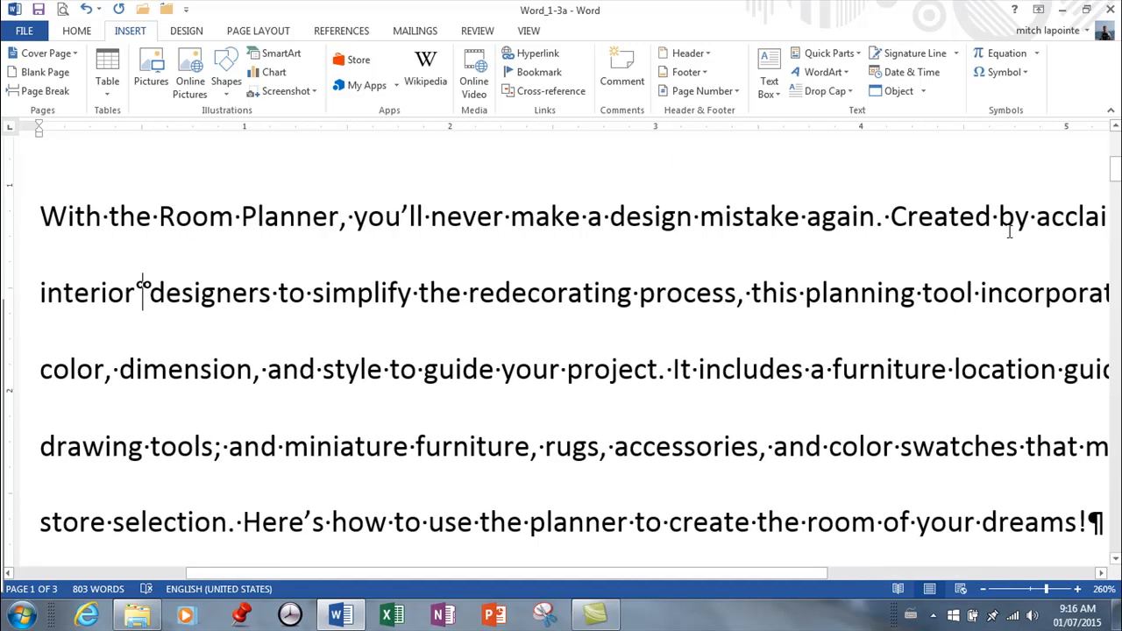
key(Delete)
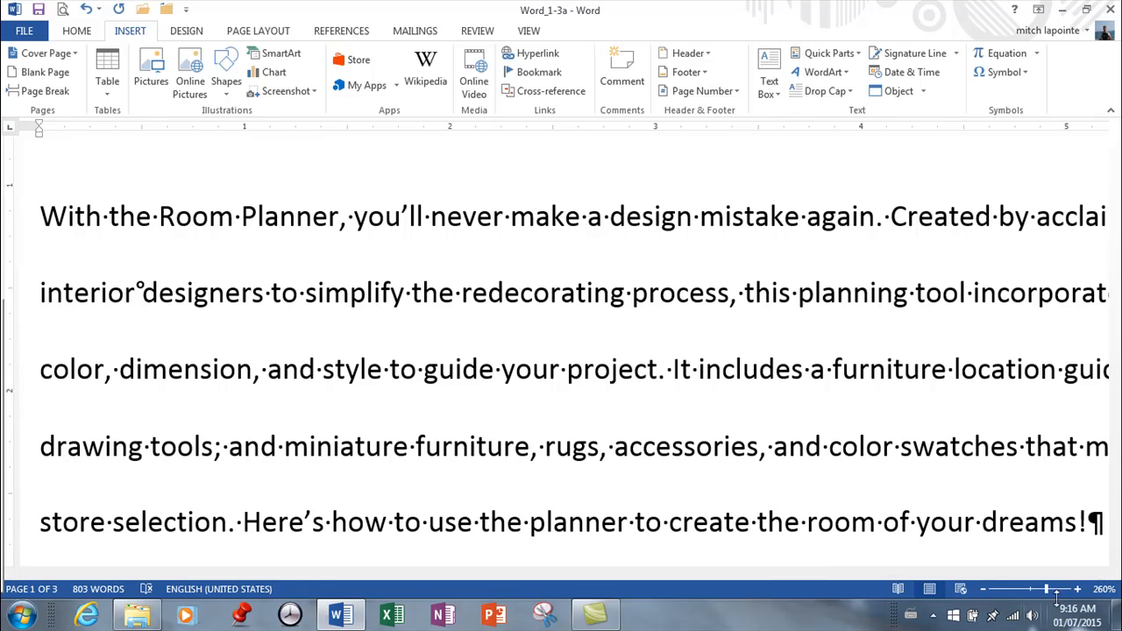
drag(1049, 592, 1031, 593)
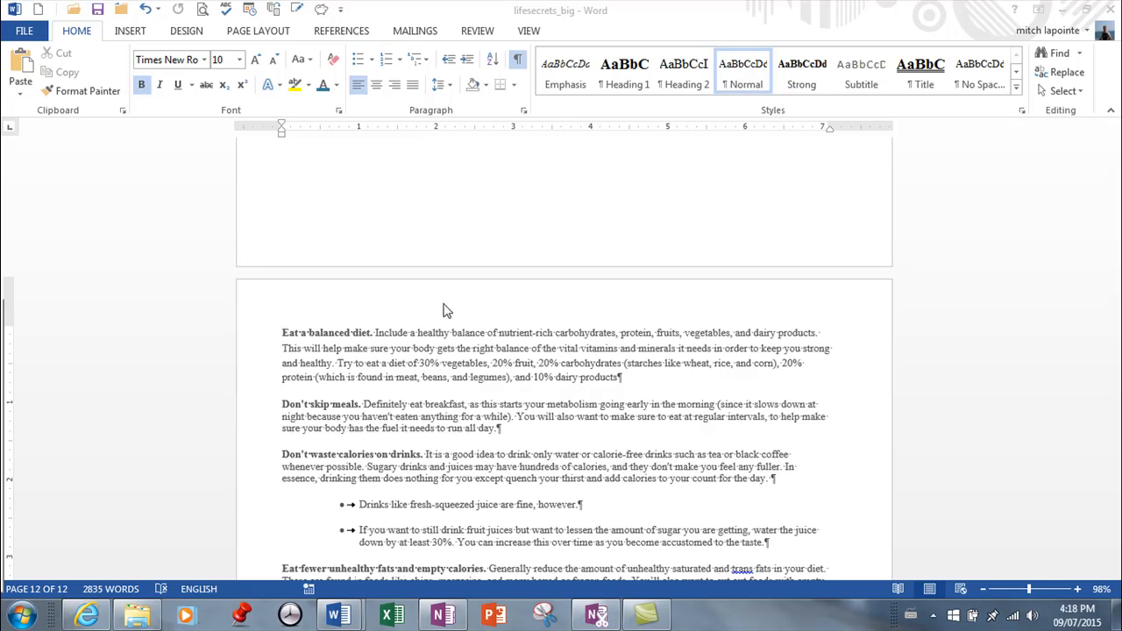
Lay out the text from "Eat a balanced diet" onward in three equal-width columns, applied from this point forward
scroll(714, 330, up, 15)
scroll(714, 316, up, 15)
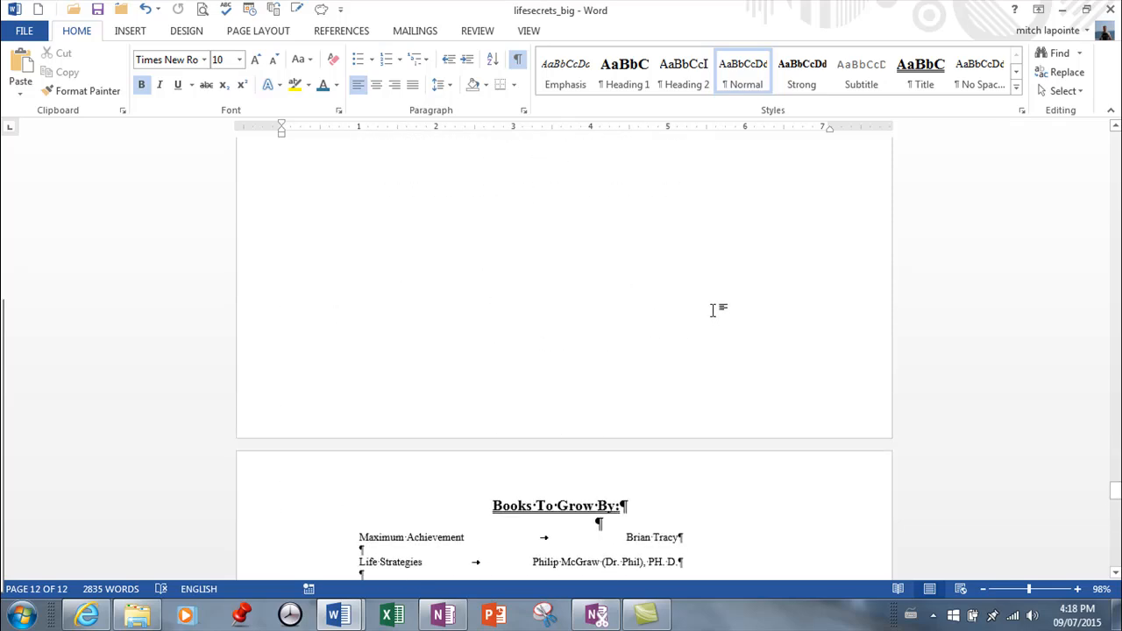
scroll(706, 359, down, 5)
scroll(705, 359, down, 15)
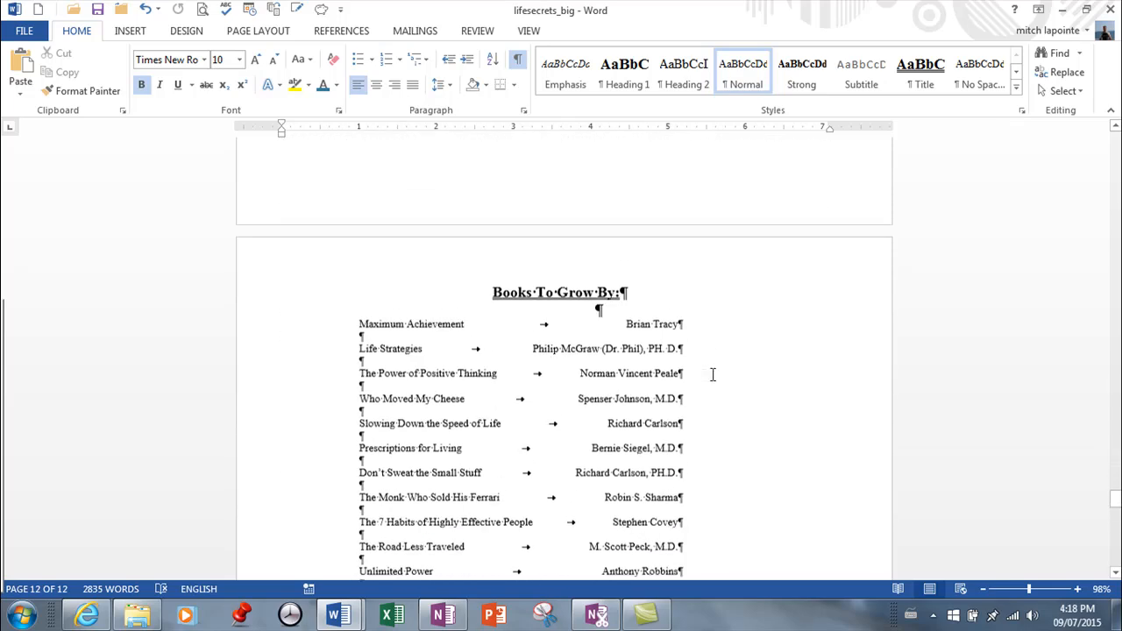
scroll(655, 423, down, 3)
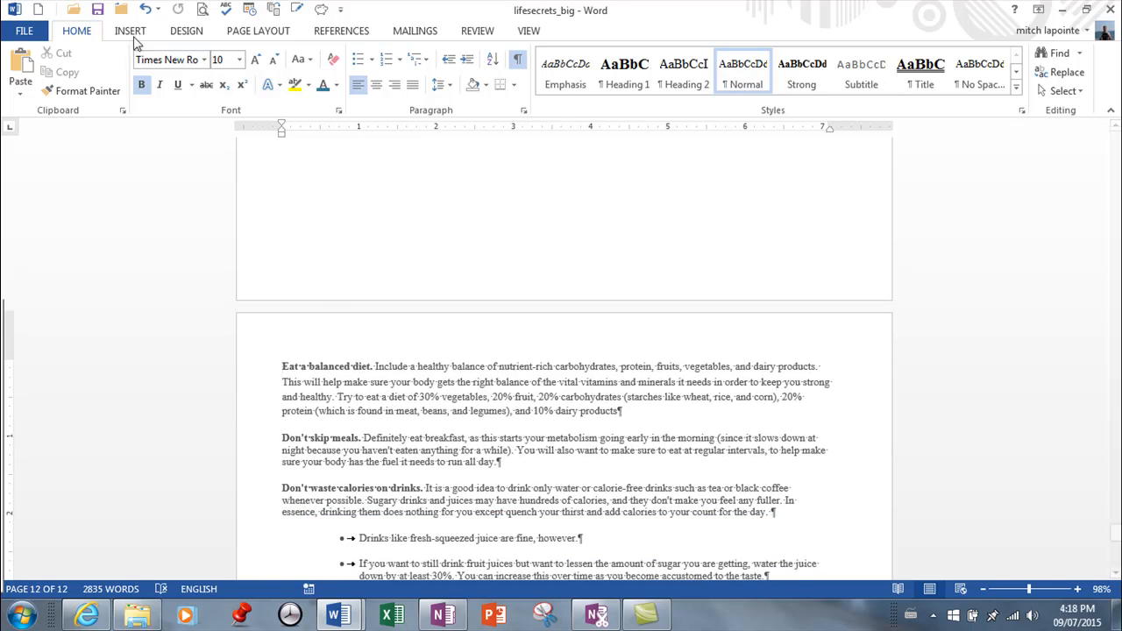
click(259, 32)
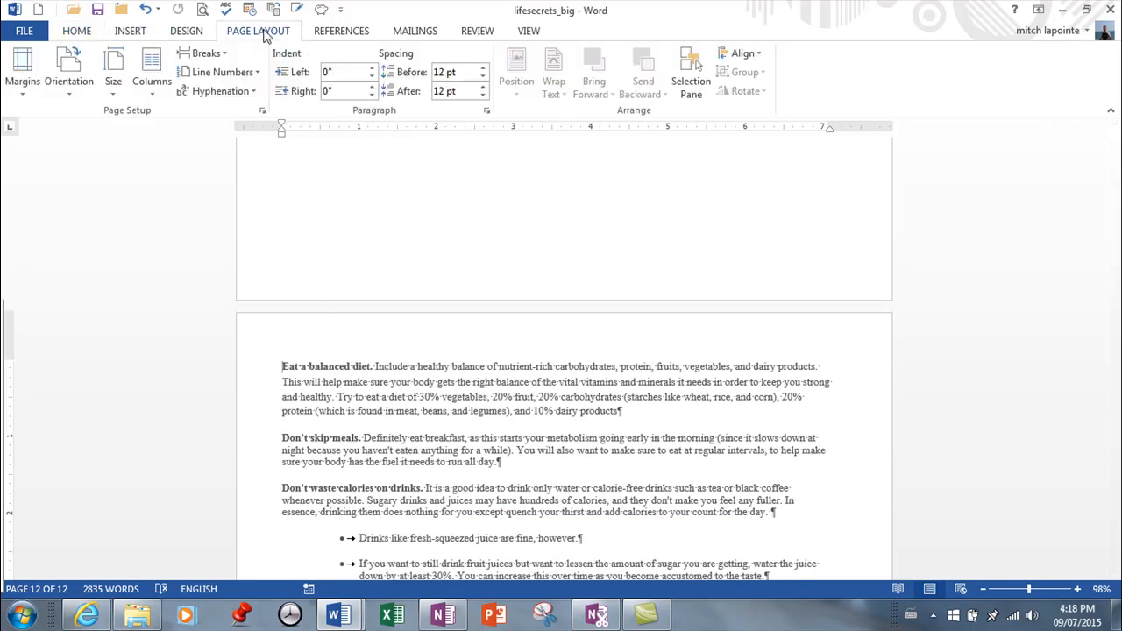
click(152, 69)
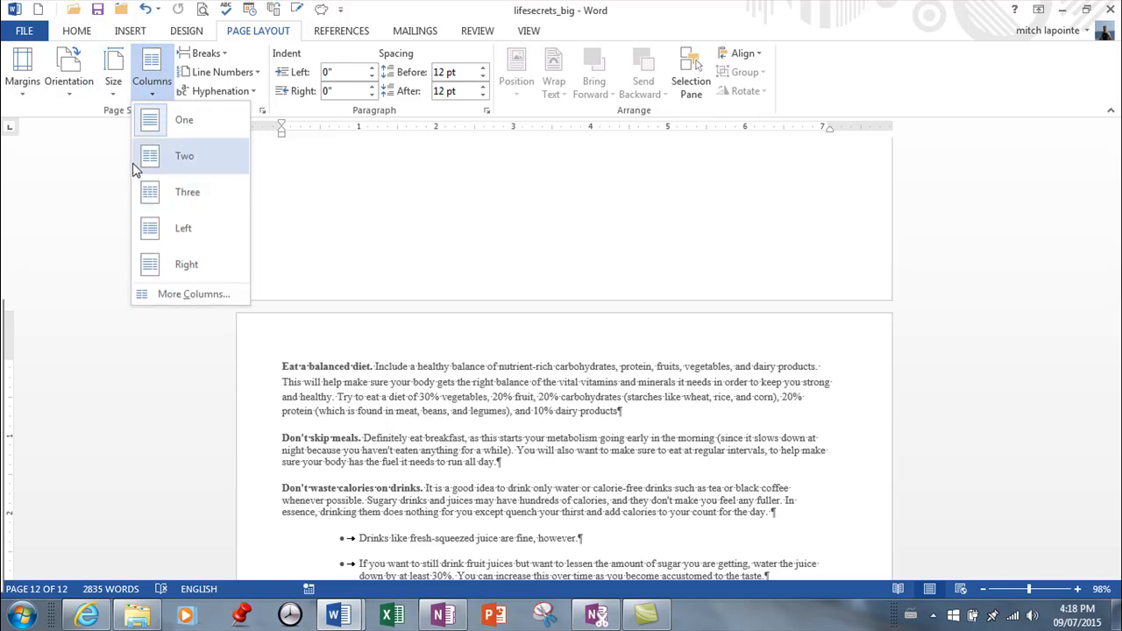
click(181, 296)
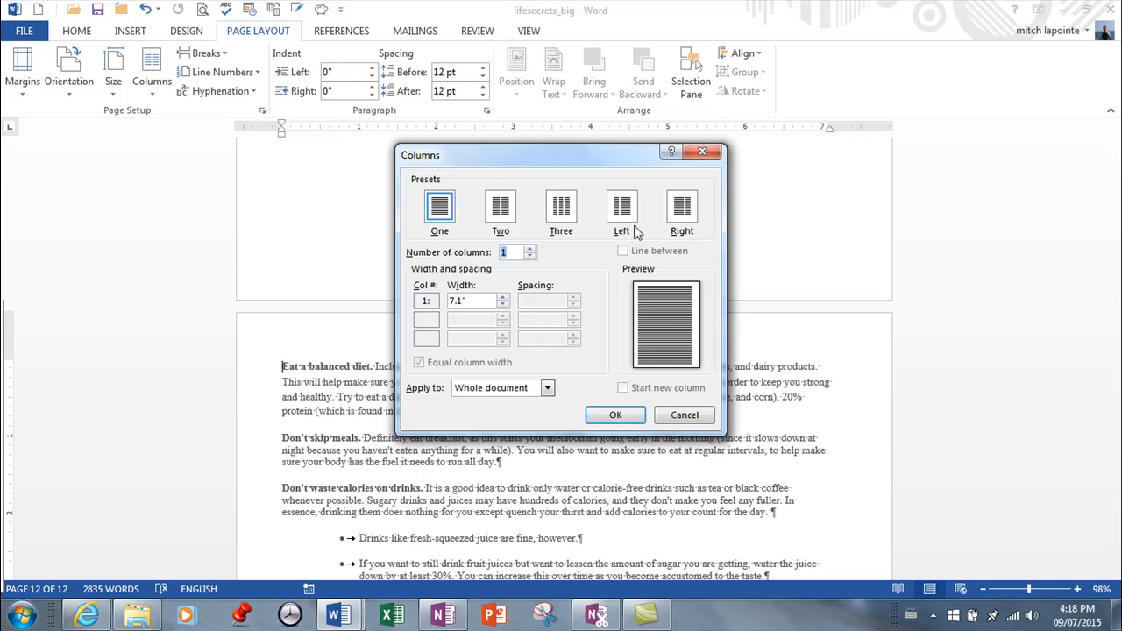
click(567, 213)
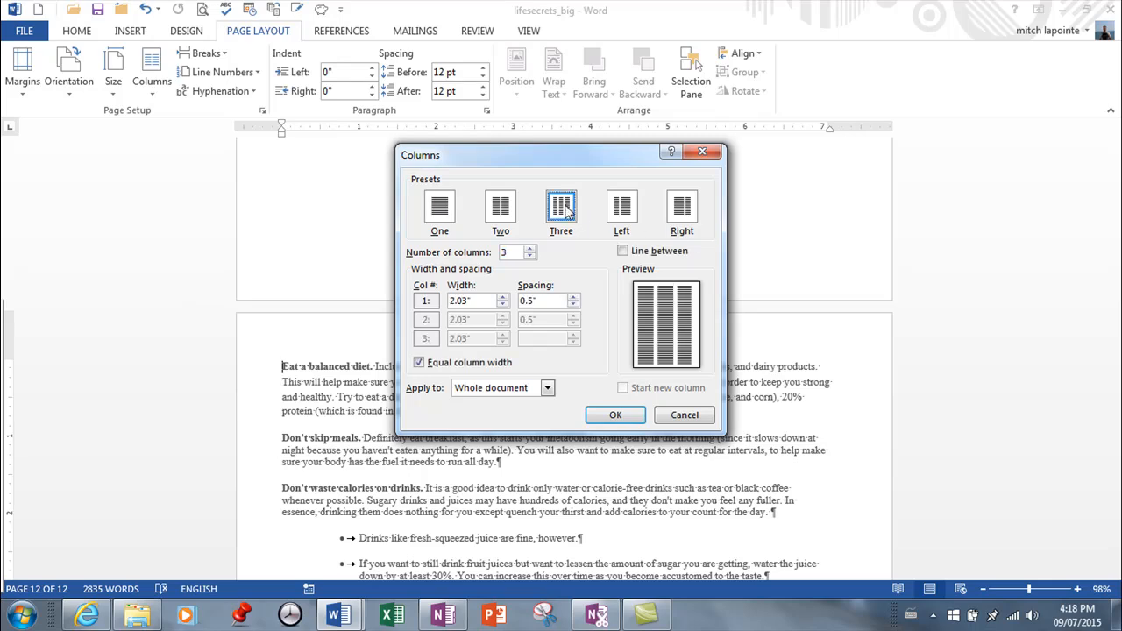
click(547, 387)
click(489, 416)
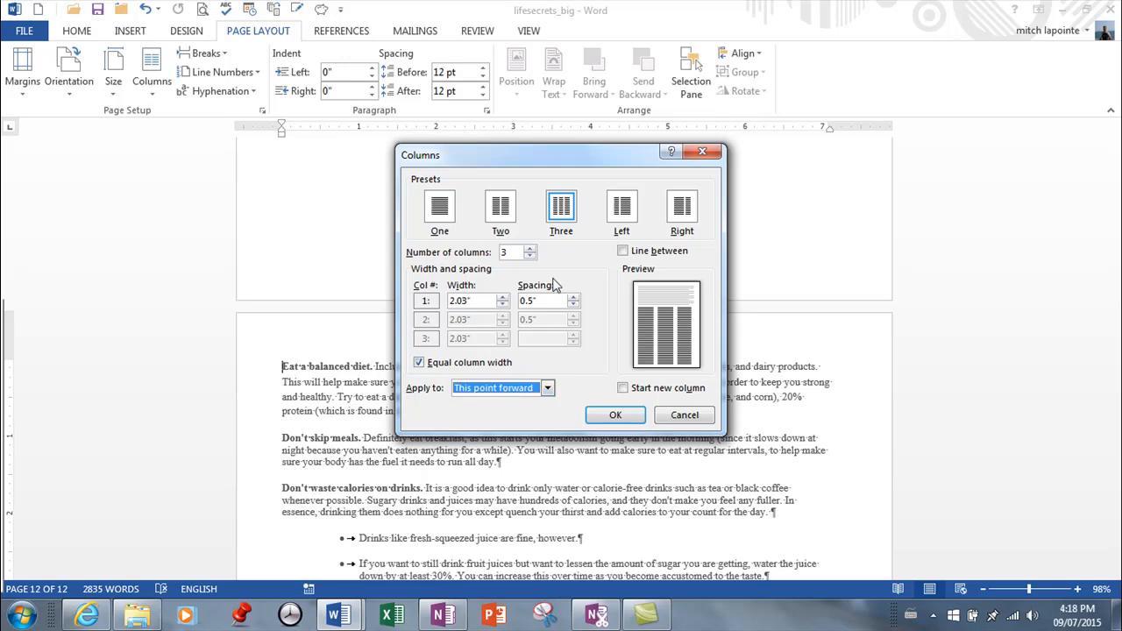
click(615, 416)
Insert a column break before the "Don't waste calories on drinks" paragraph
scroll(626, 401, down, 2)
scroll(717, 405, down, 10)
scroll(748, 442, down, 4)
scroll(753, 434, up, 10)
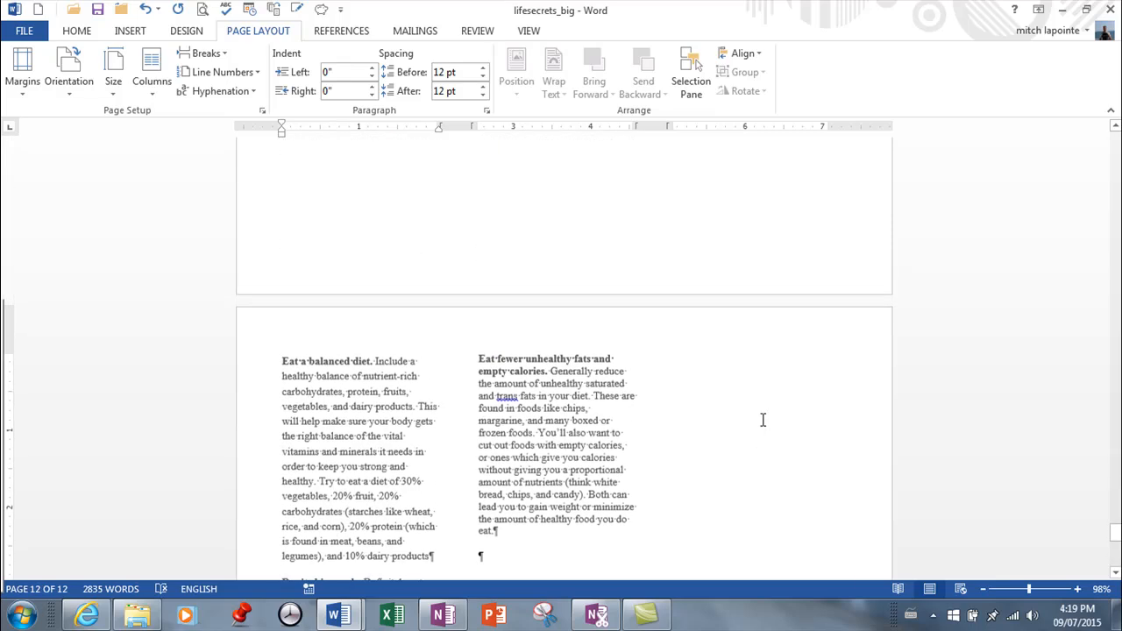
scroll(626, 395, down, 8)
scroll(626, 395, down, 1)
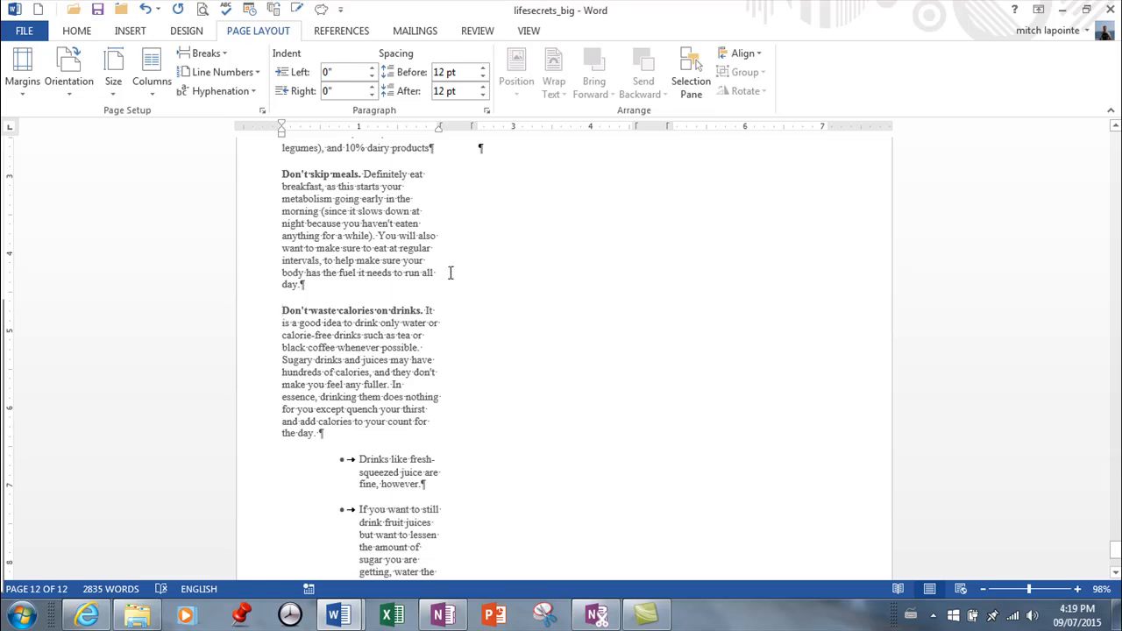
click(223, 54)
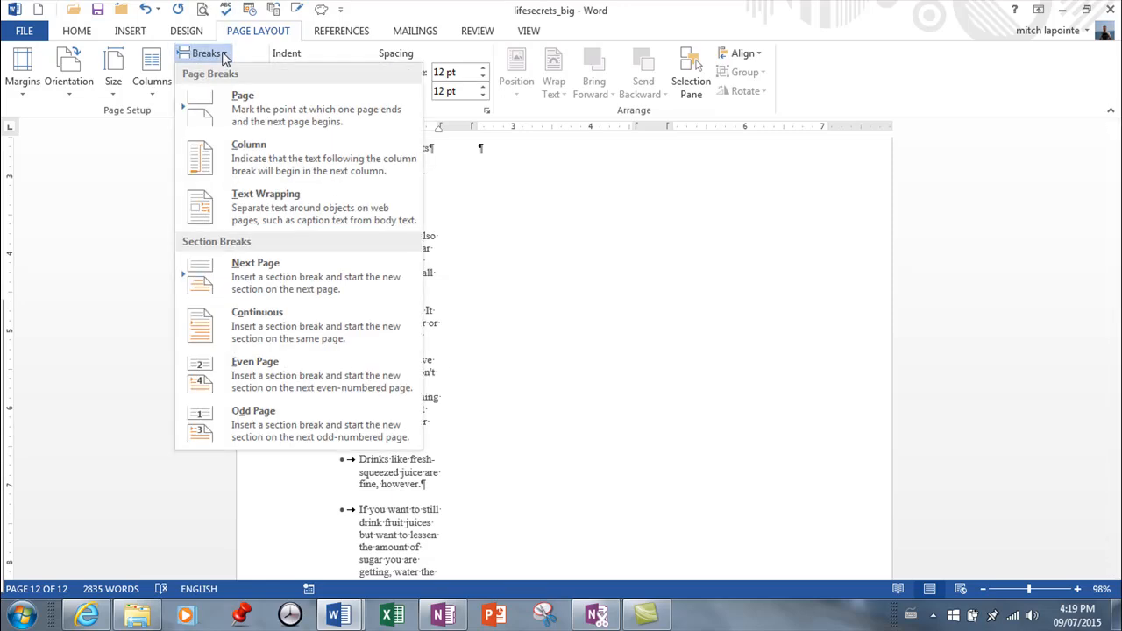
click(211, 158)
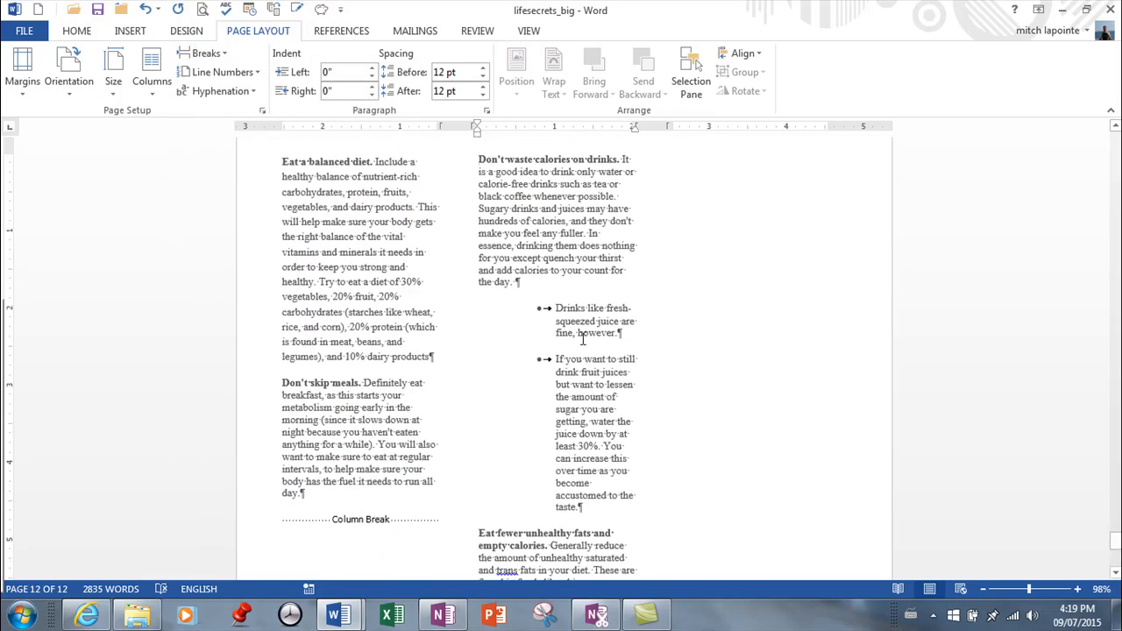
Insert a column break before the "Eat fewer unhealthy fats and empty calories" paragraph
scroll(589, 332, down, 3)
click(478, 372)
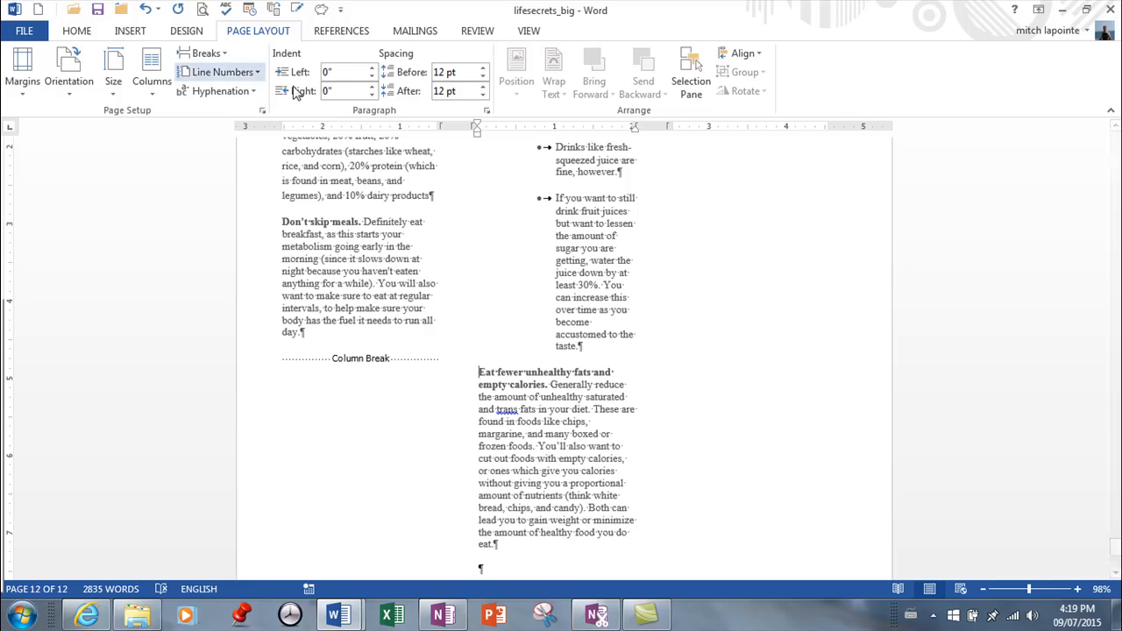
click(206, 53)
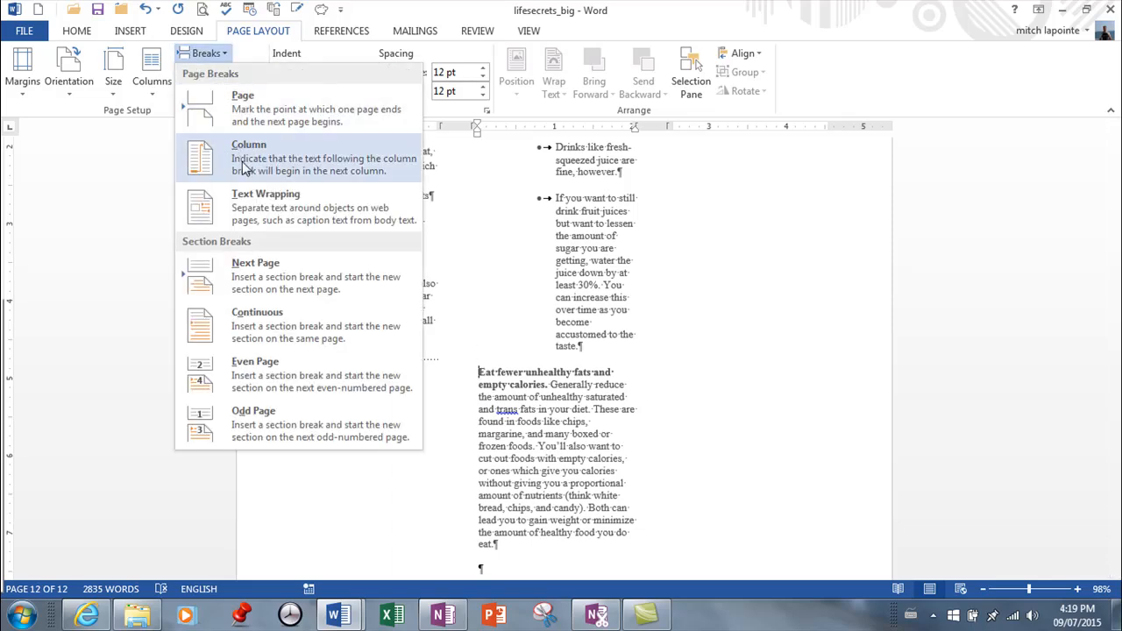
click(237, 158)
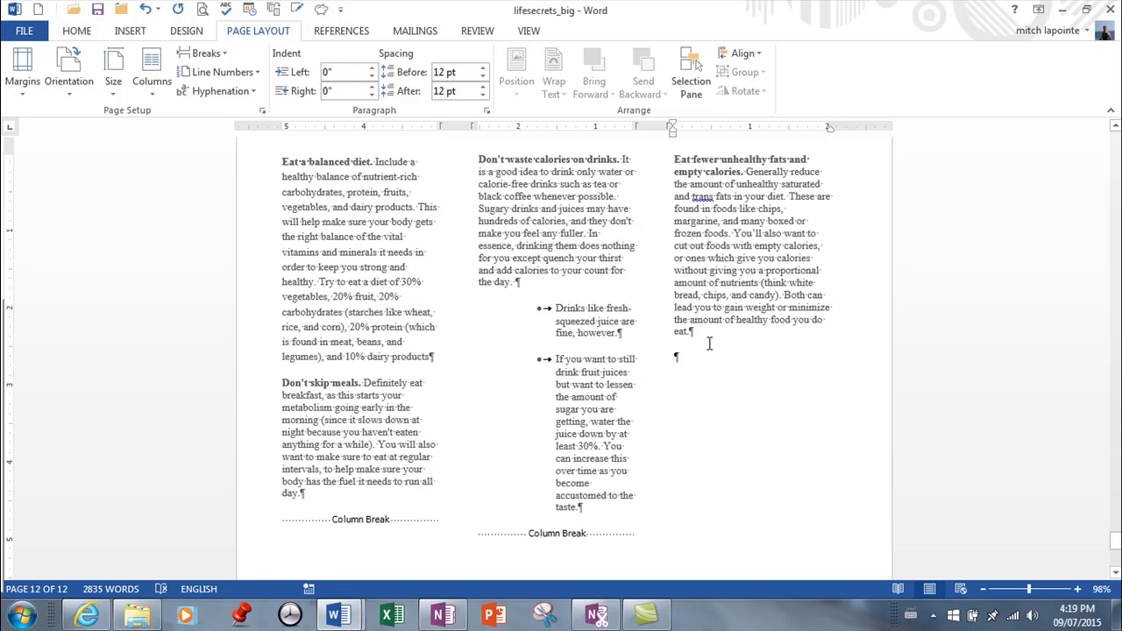
Reduce the indent of the two bulleted items in the middle column so the bullets align with the column's left edge
drag(559, 309, 593, 524)
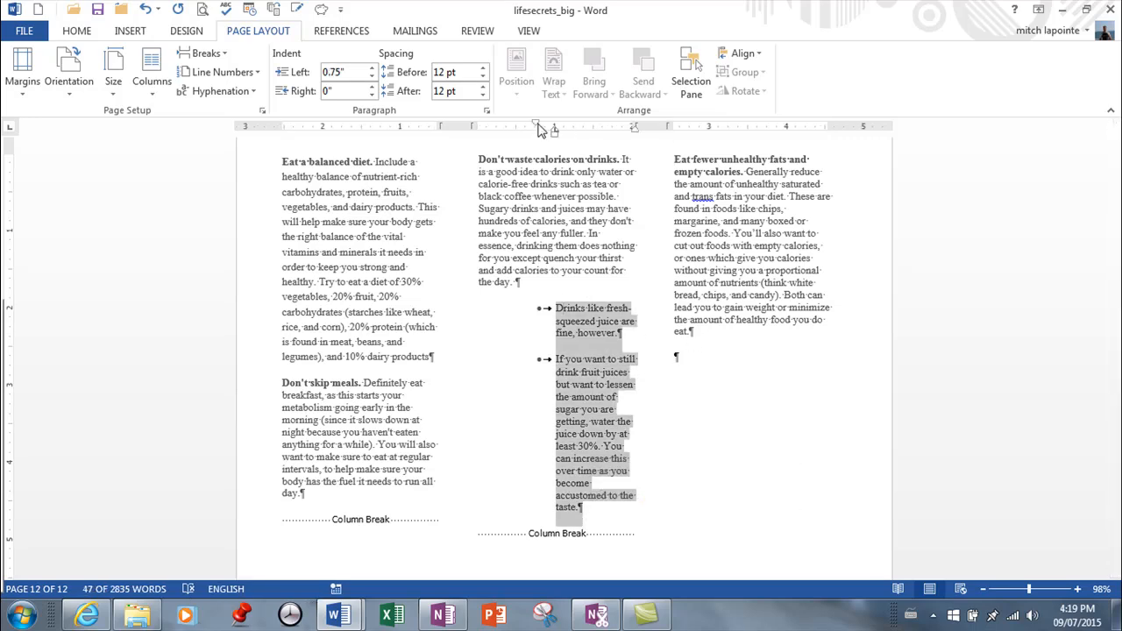
mouse_move(555, 134)
mouse_down()
mouse_move(512, 160)
mouse_move(555, 134)
mouse_move(499, 145)
mouse_up()
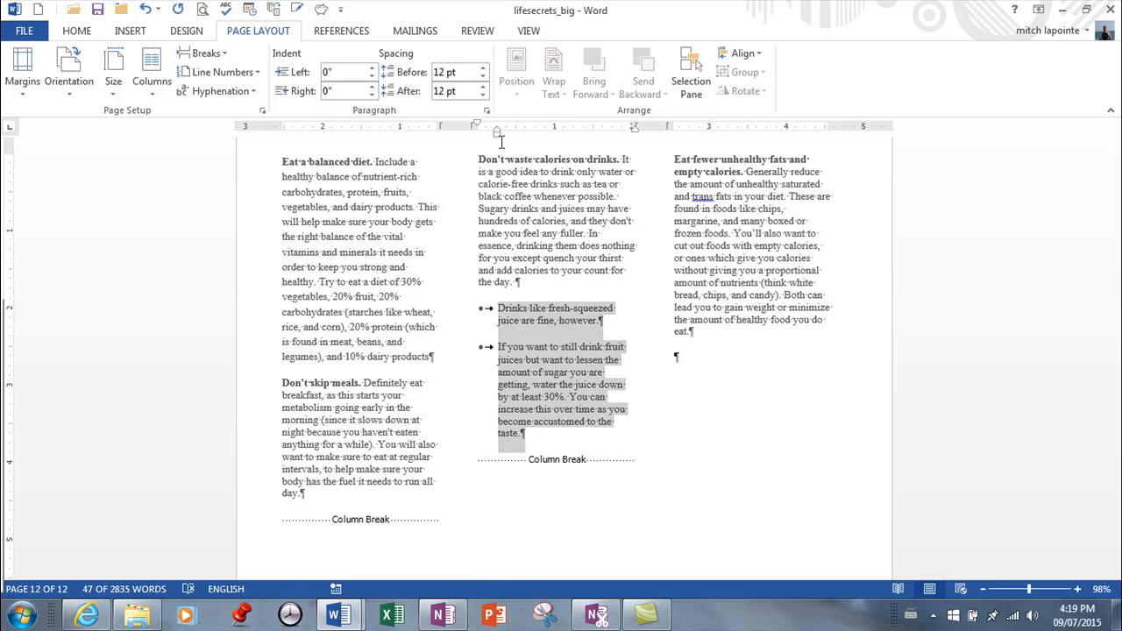
click(935, 468)
scroll(717, 376, down, 2)
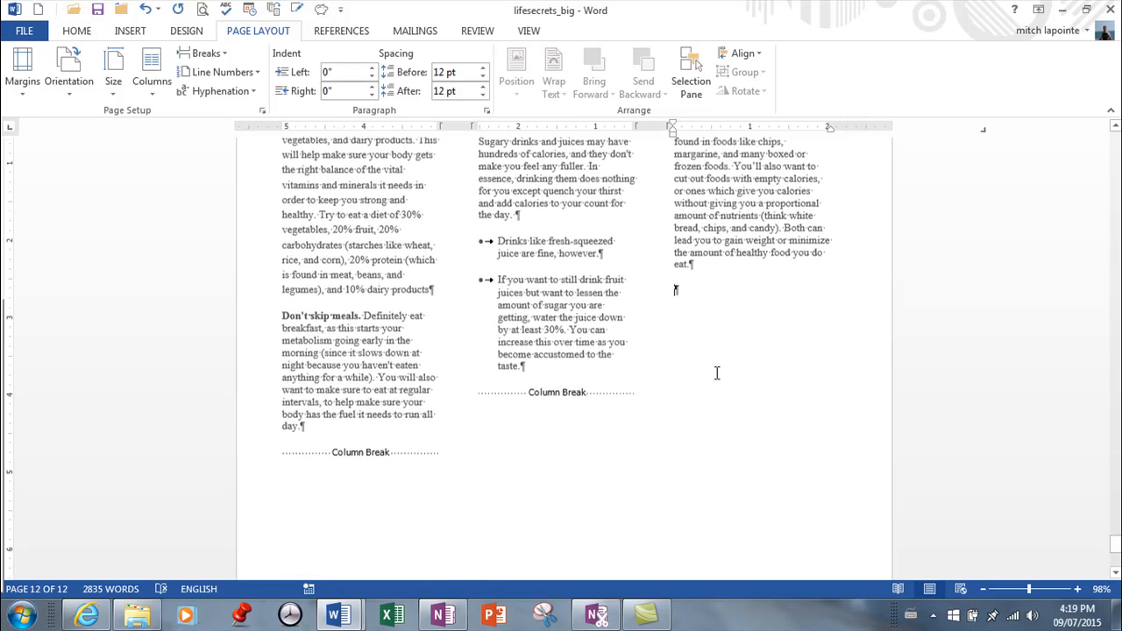
Turn off equal column width for this section and set widths of 2.1", 2.1" and 2.2" with 0.35" spacing between columns
scroll(512, 261, up, 4)
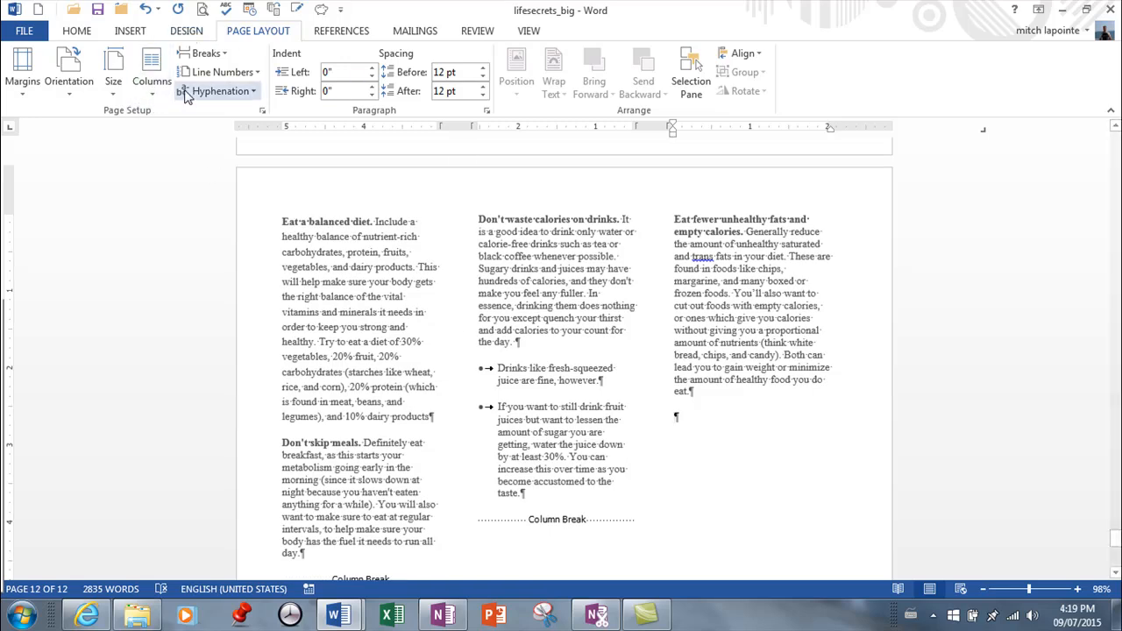
click(152, 96)
click(193, 294)
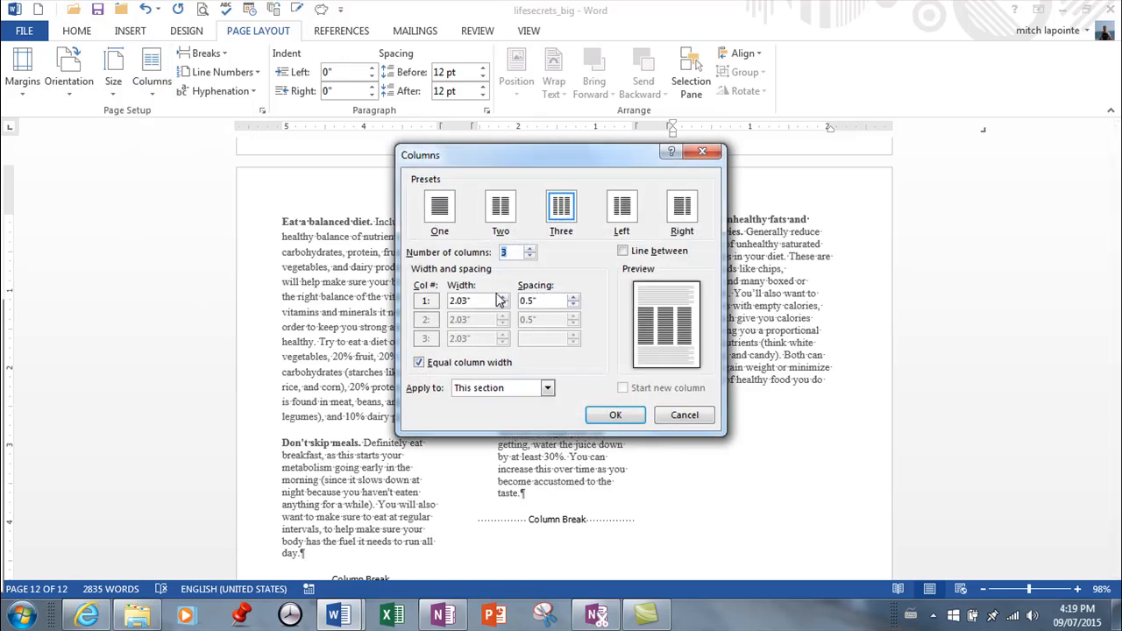
click(420, 363)
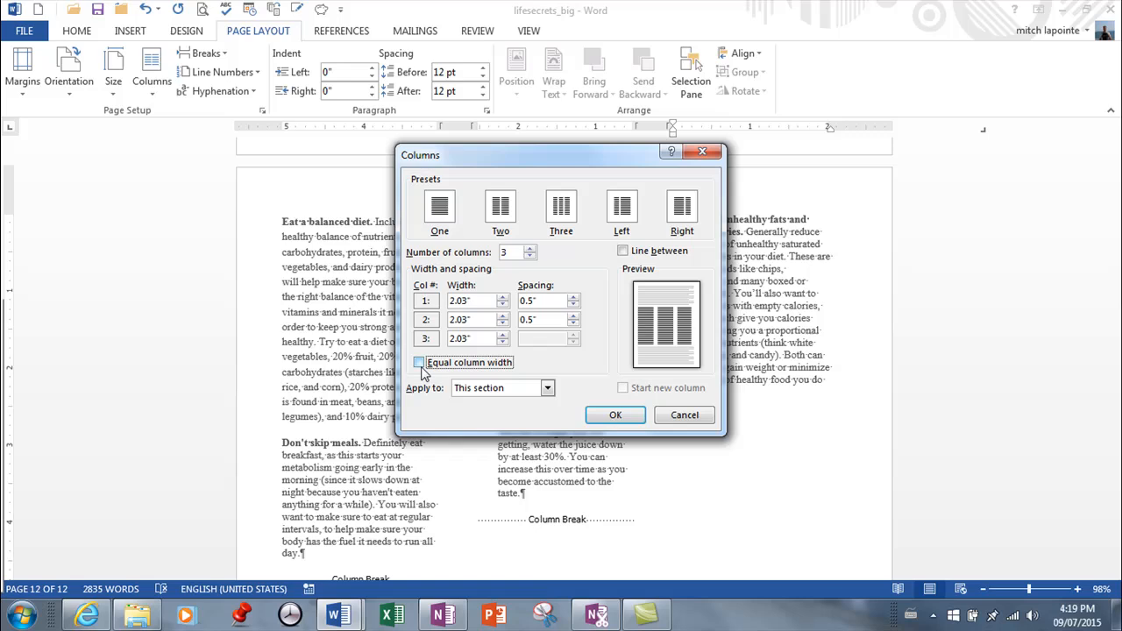
click(574, 305)
click(575, 305)
click(573, 323)
click(573, 323)
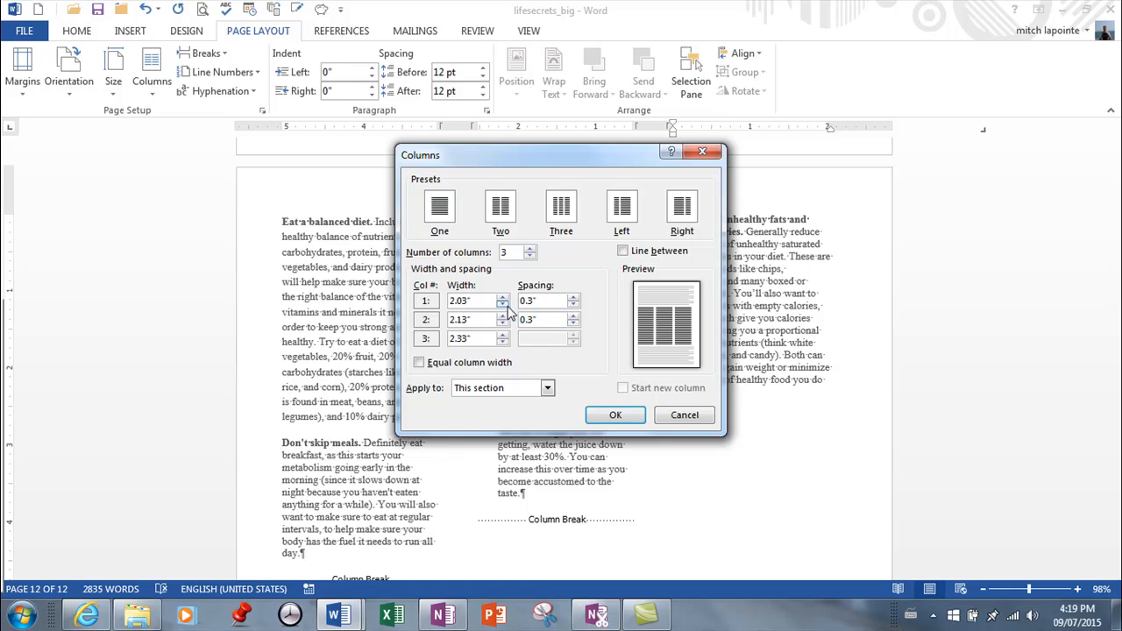
click(502, 300)
click(502, 342)
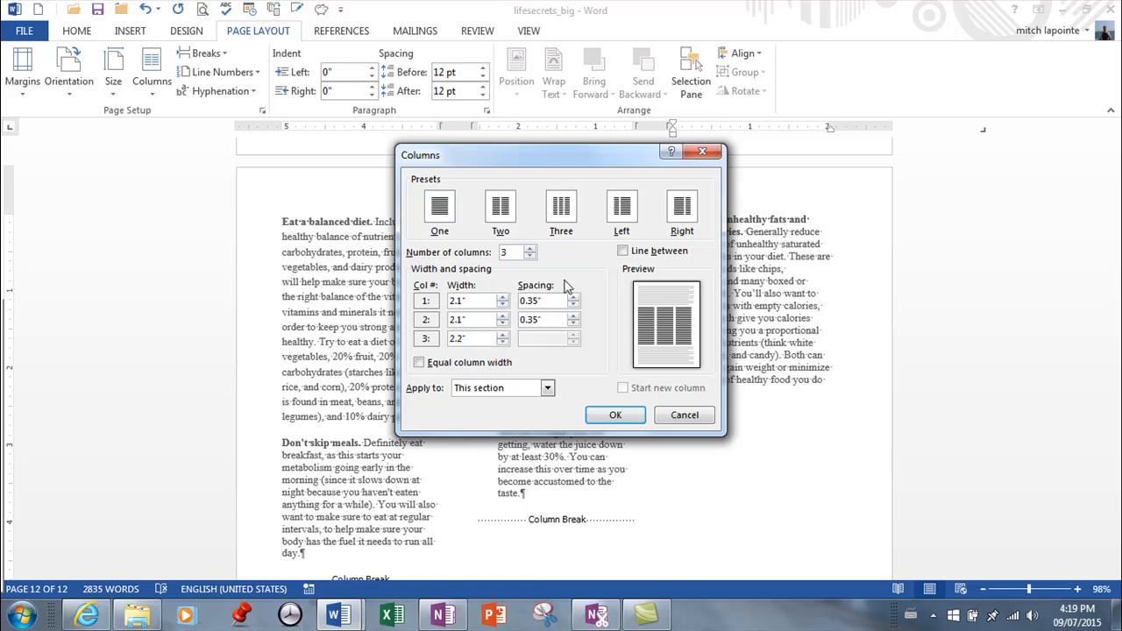
click(616, 415)
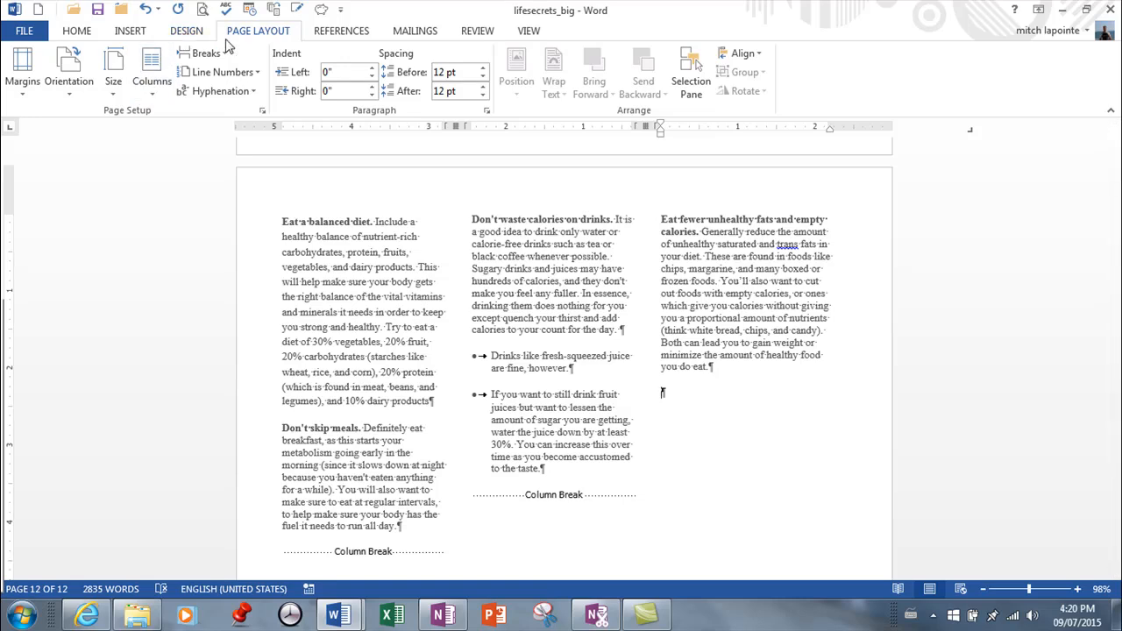
Add vertical lines between the three columns of this section
click(154, 96)
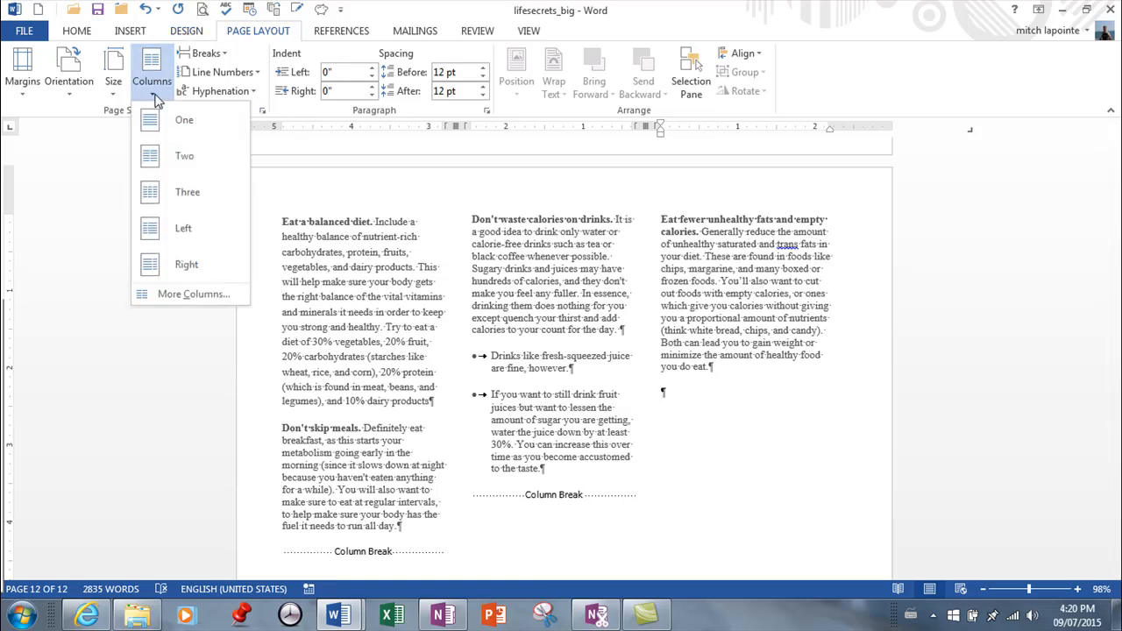
click(203, 297)
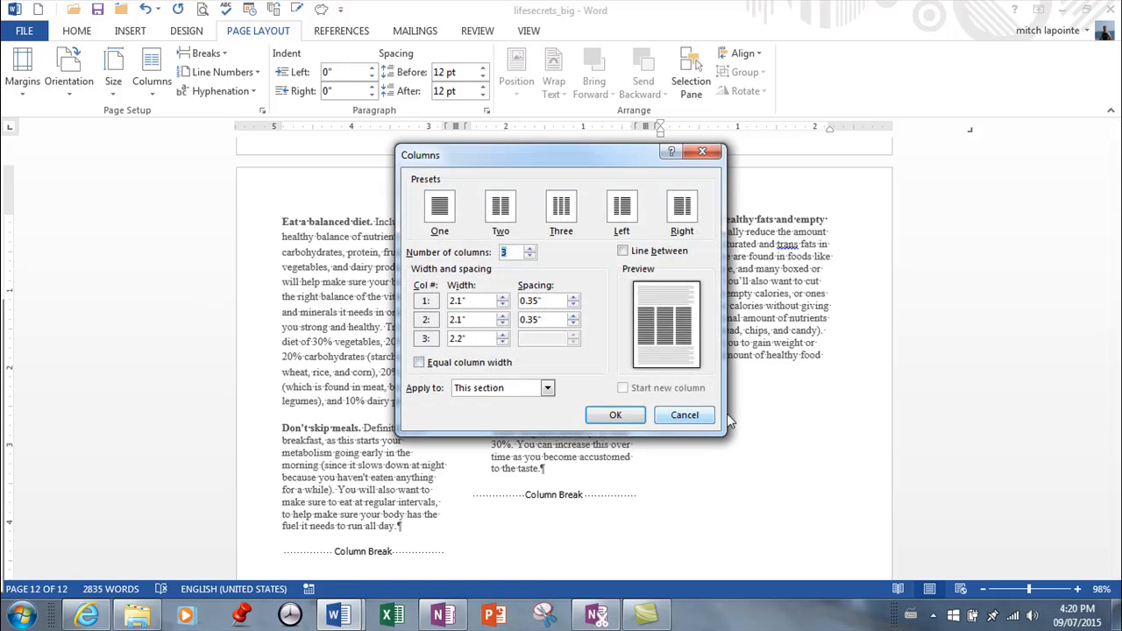
click(623, 251)
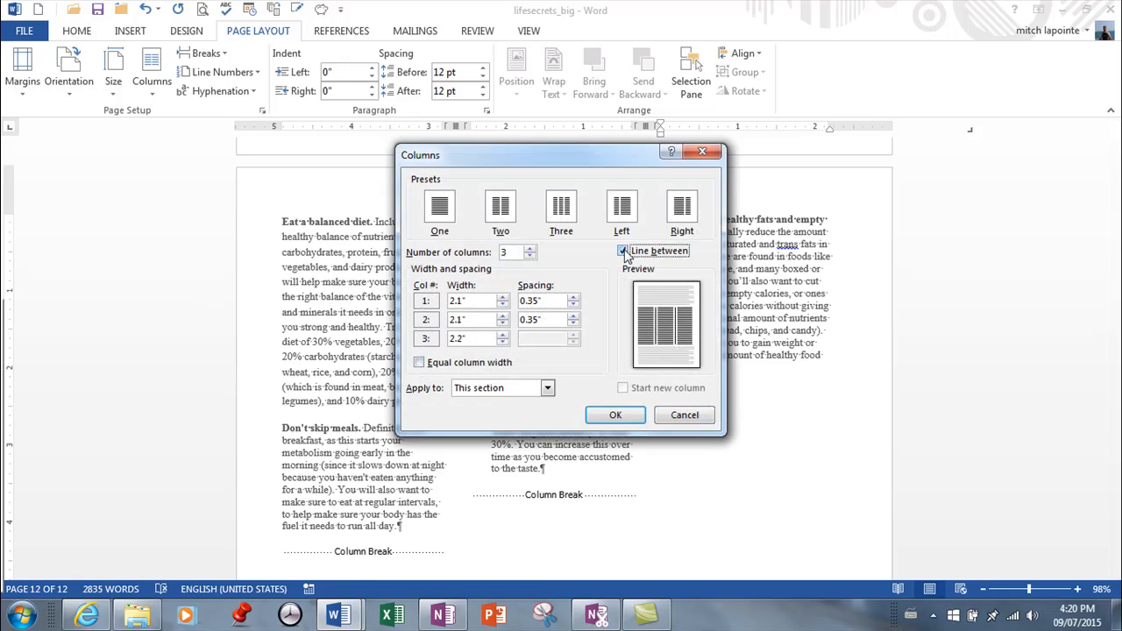
click(616, 417)
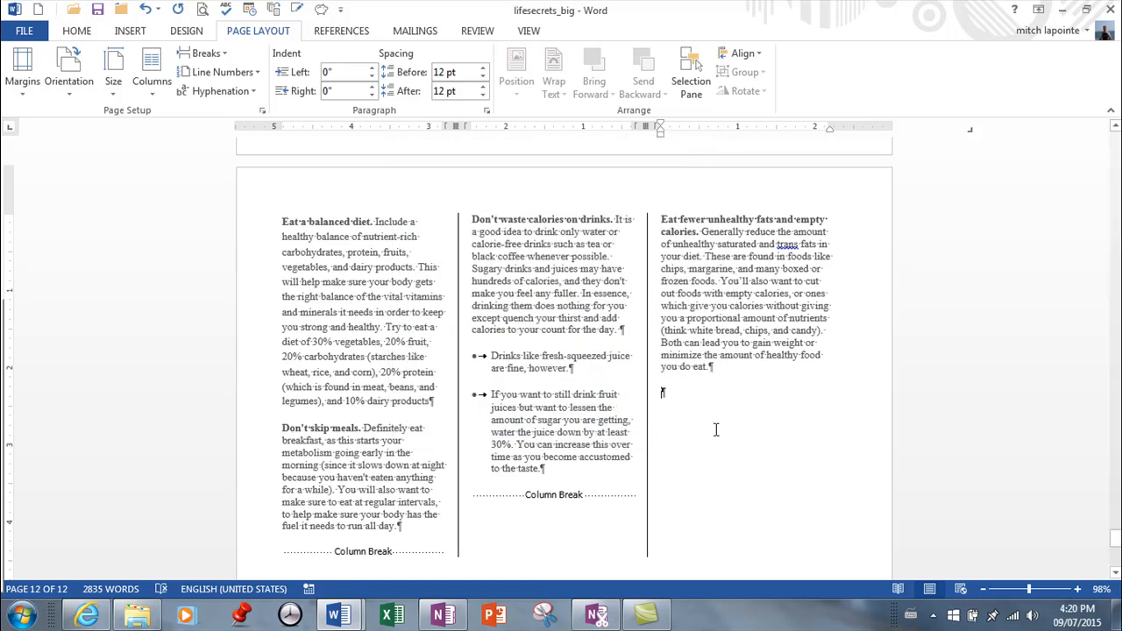